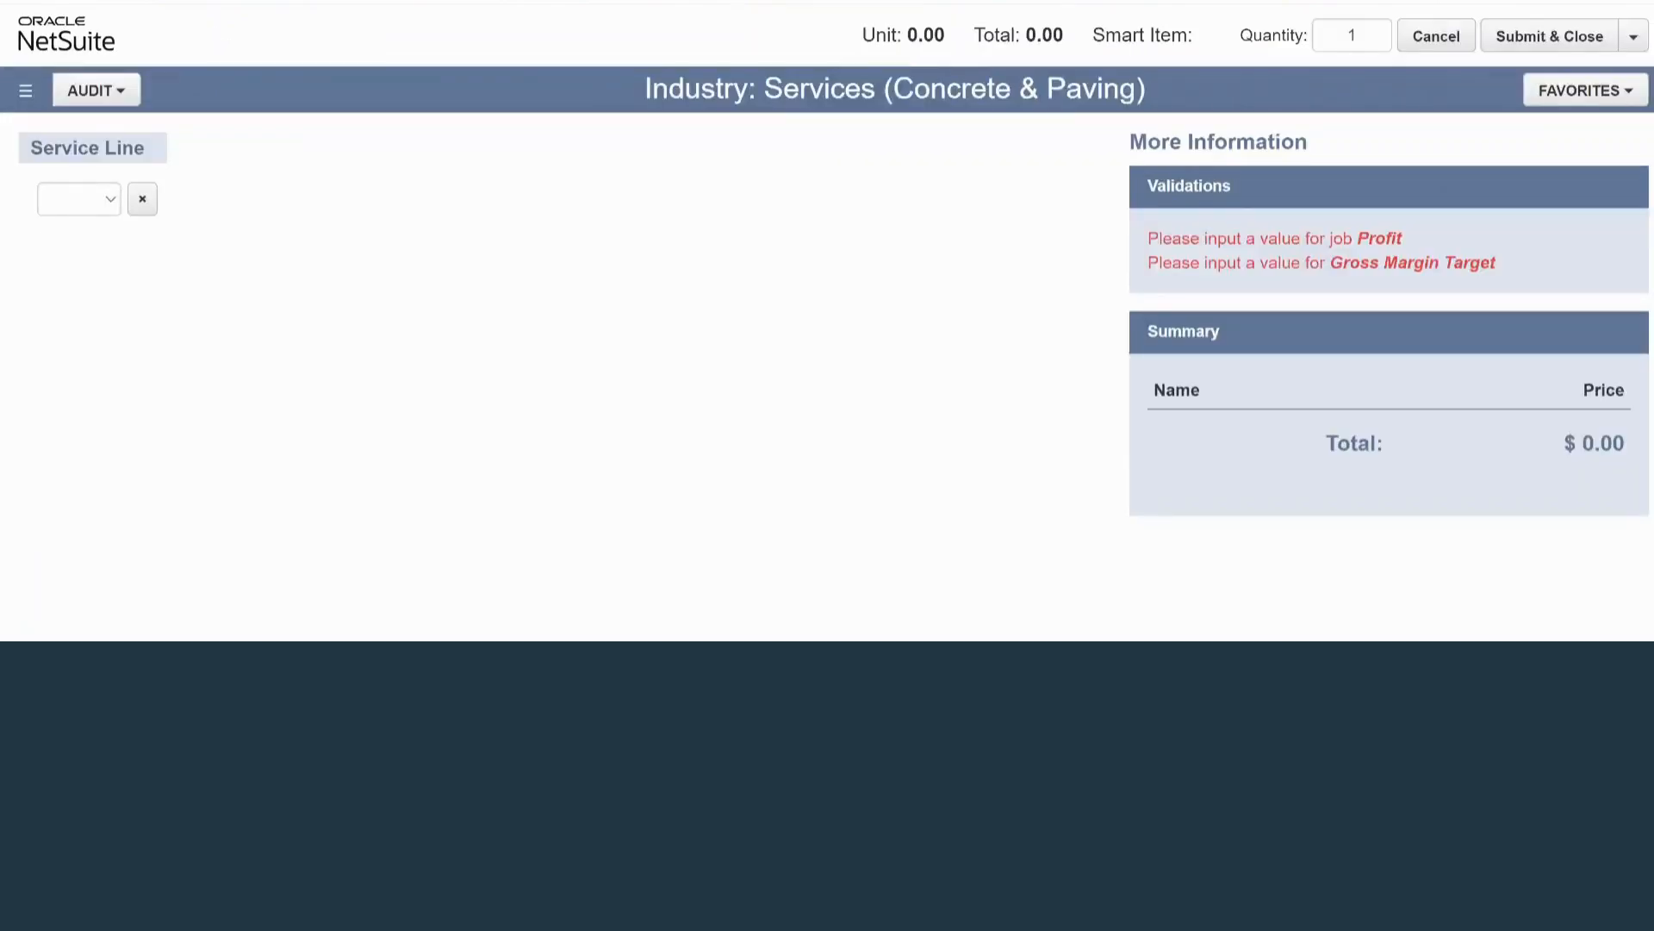
Select the Asphalt service line, the Asphalt Repairs service category and the Full Depth Repairs service item.
{"action": "left_click", "coordinate": [79, 199]}
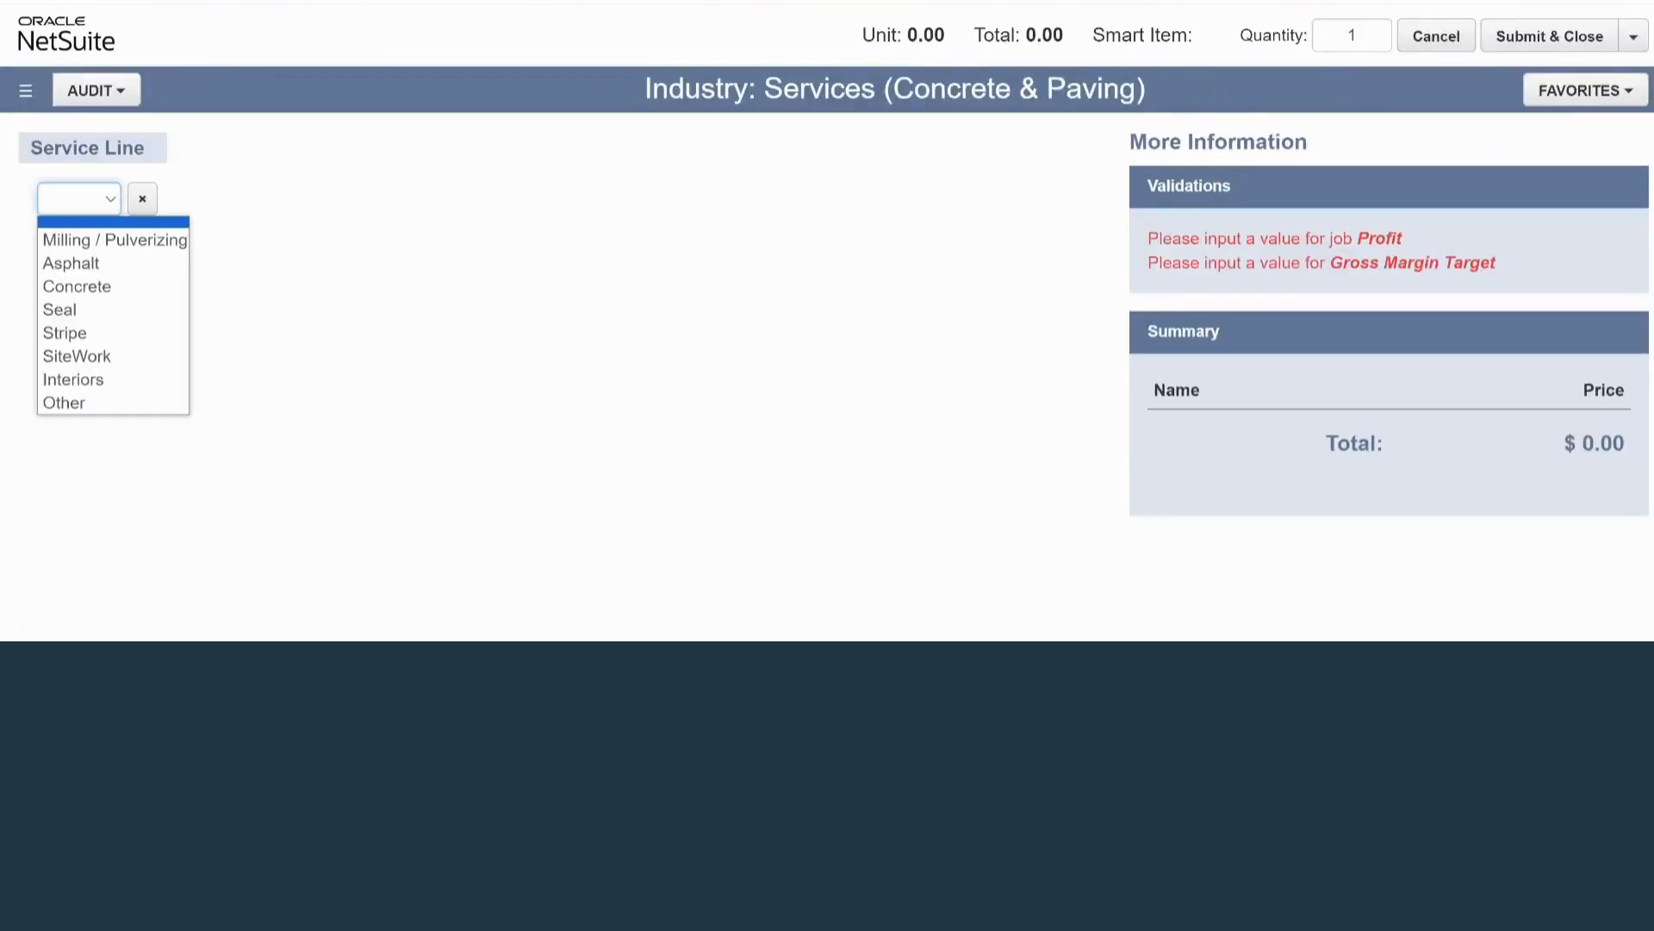
{"action": "key", "text": "Down"}
{"action": "key", "text": "Down"}
{"action": "key", "text": "Return"}
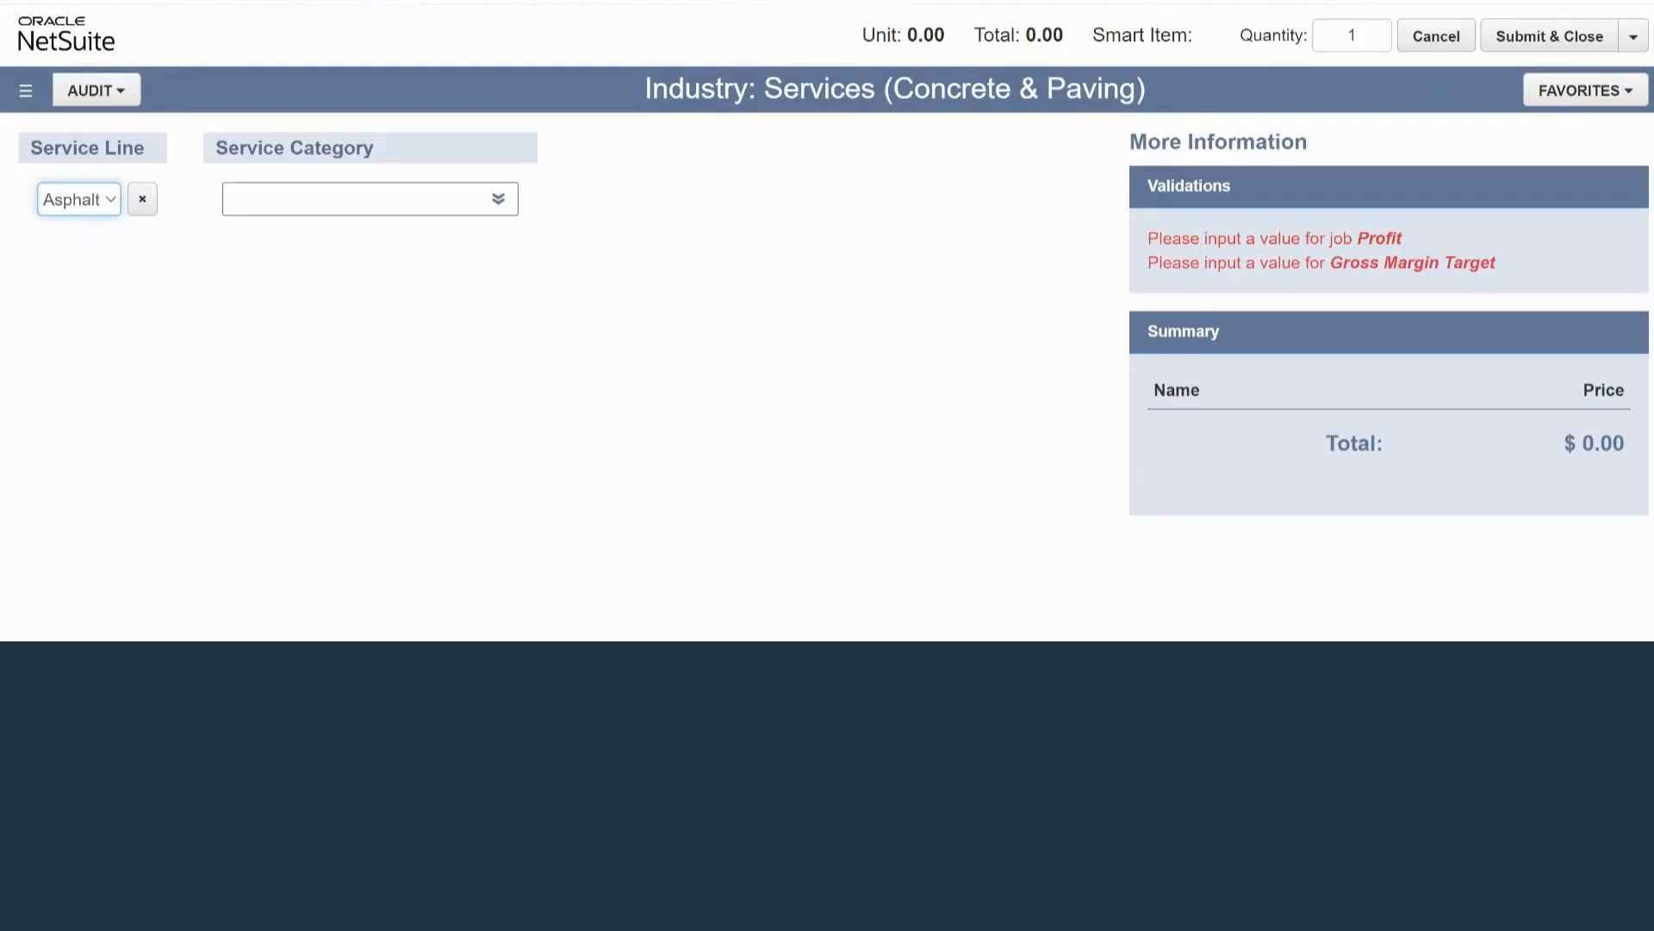
{"action": "left_click", "coordinate": [370, 199]}
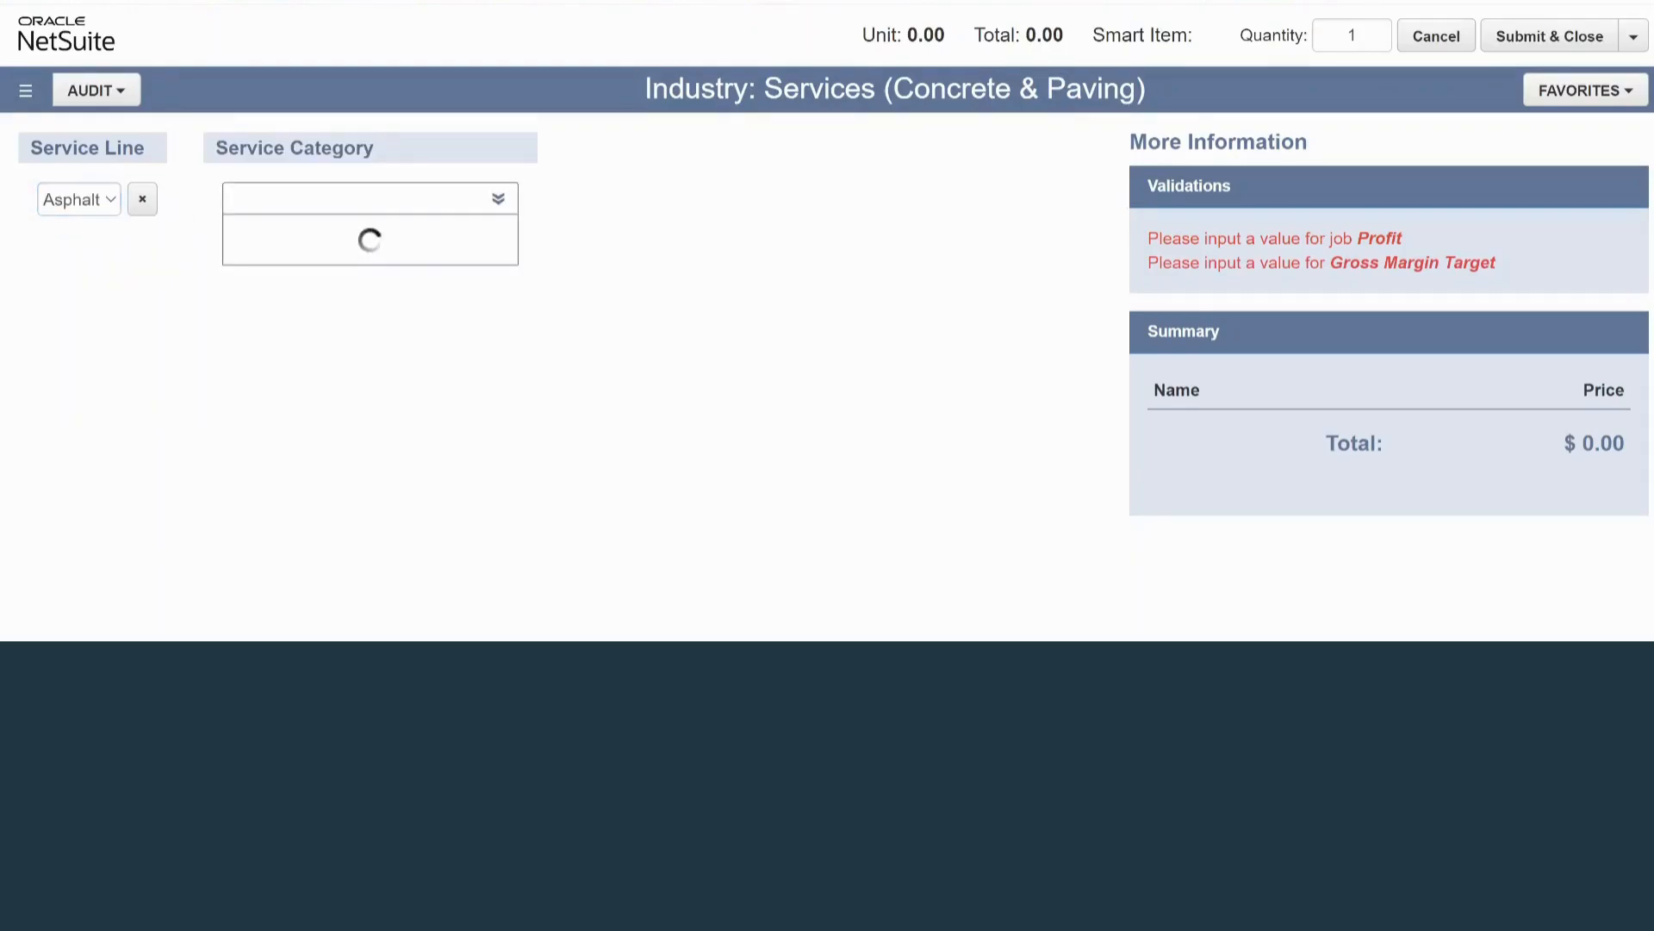
{"action": "key", "text": "Return"}
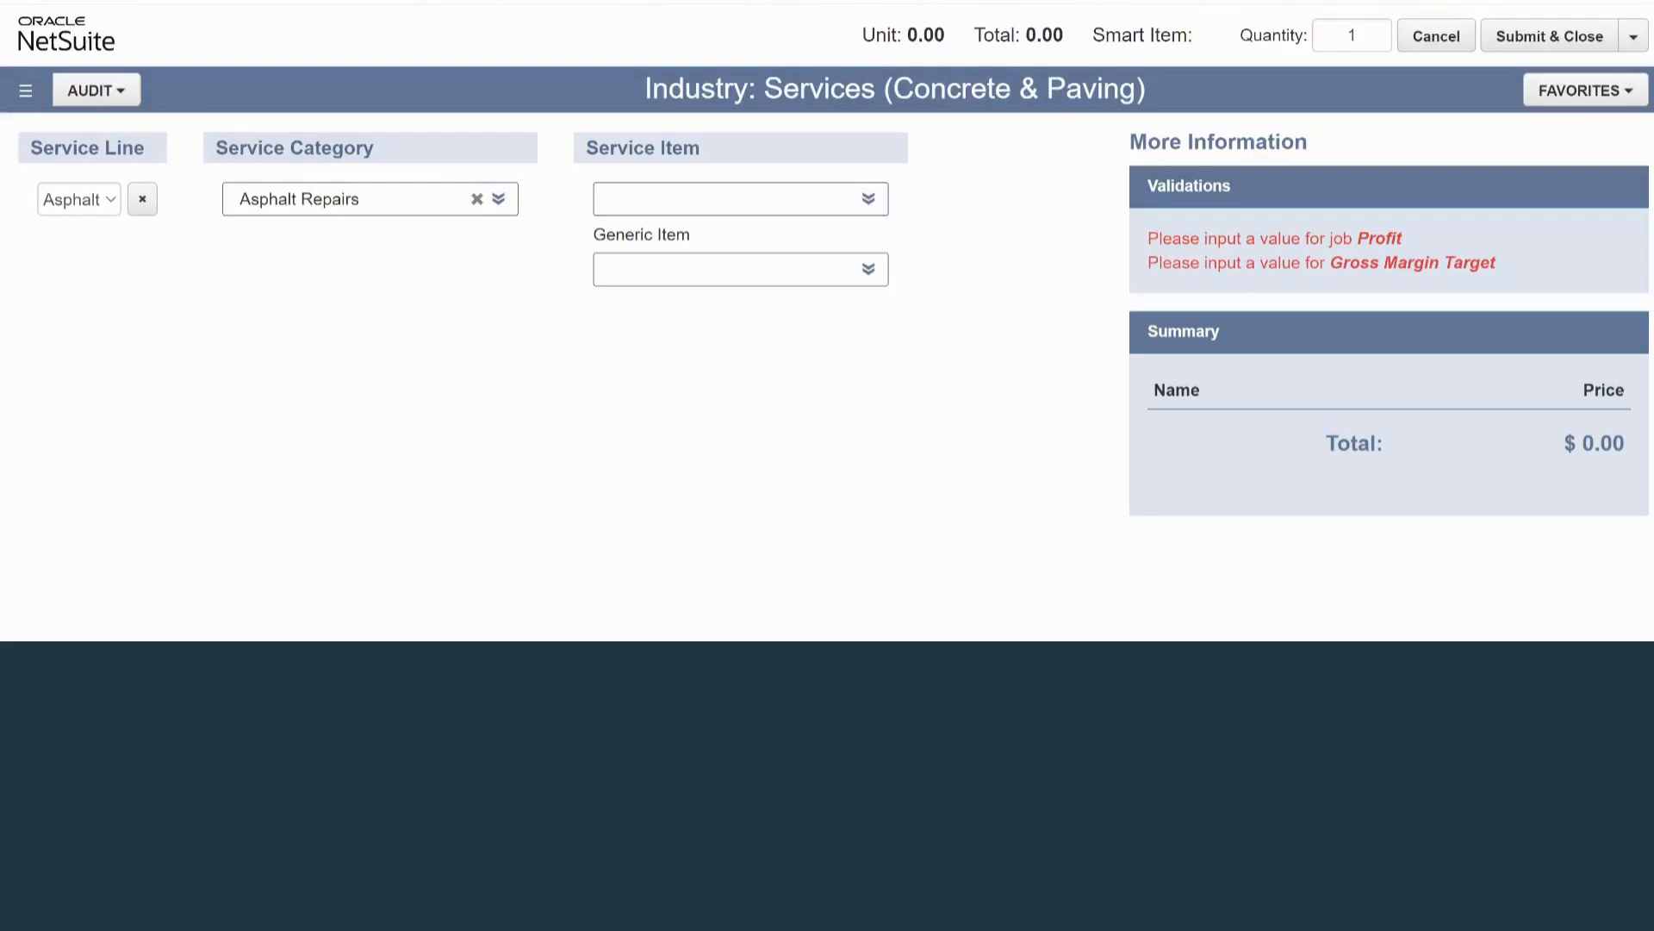
{"action": "left_click", "coordinate": [741, 199]}
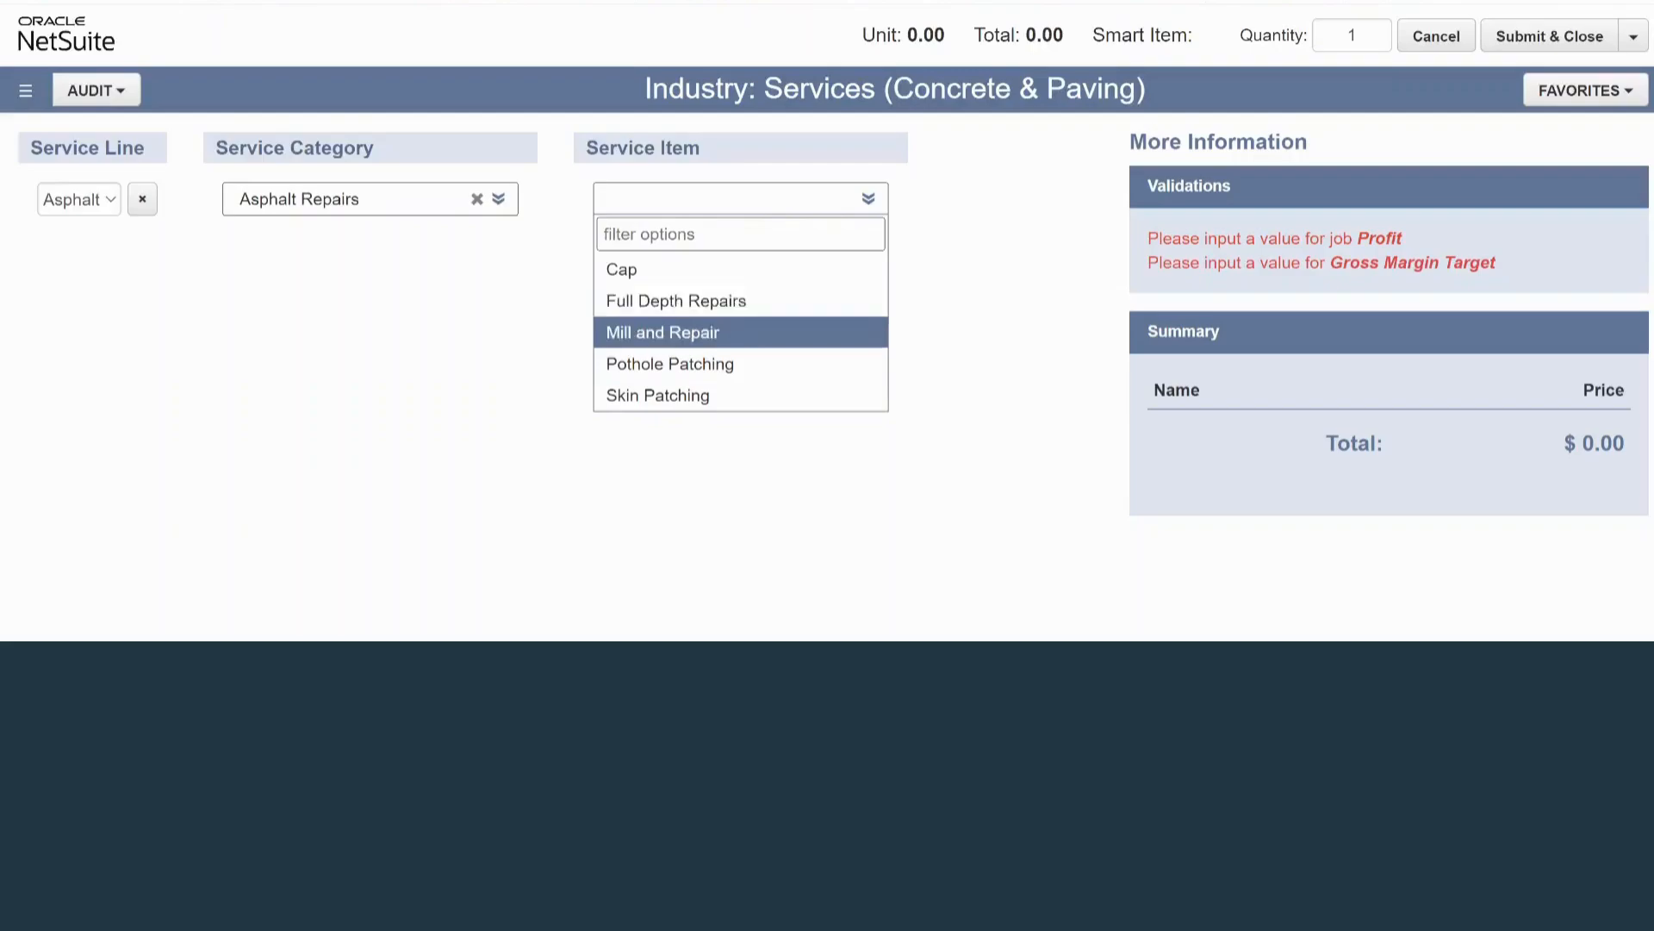
{"action": "left_click", "coordinate": [689, 301]}
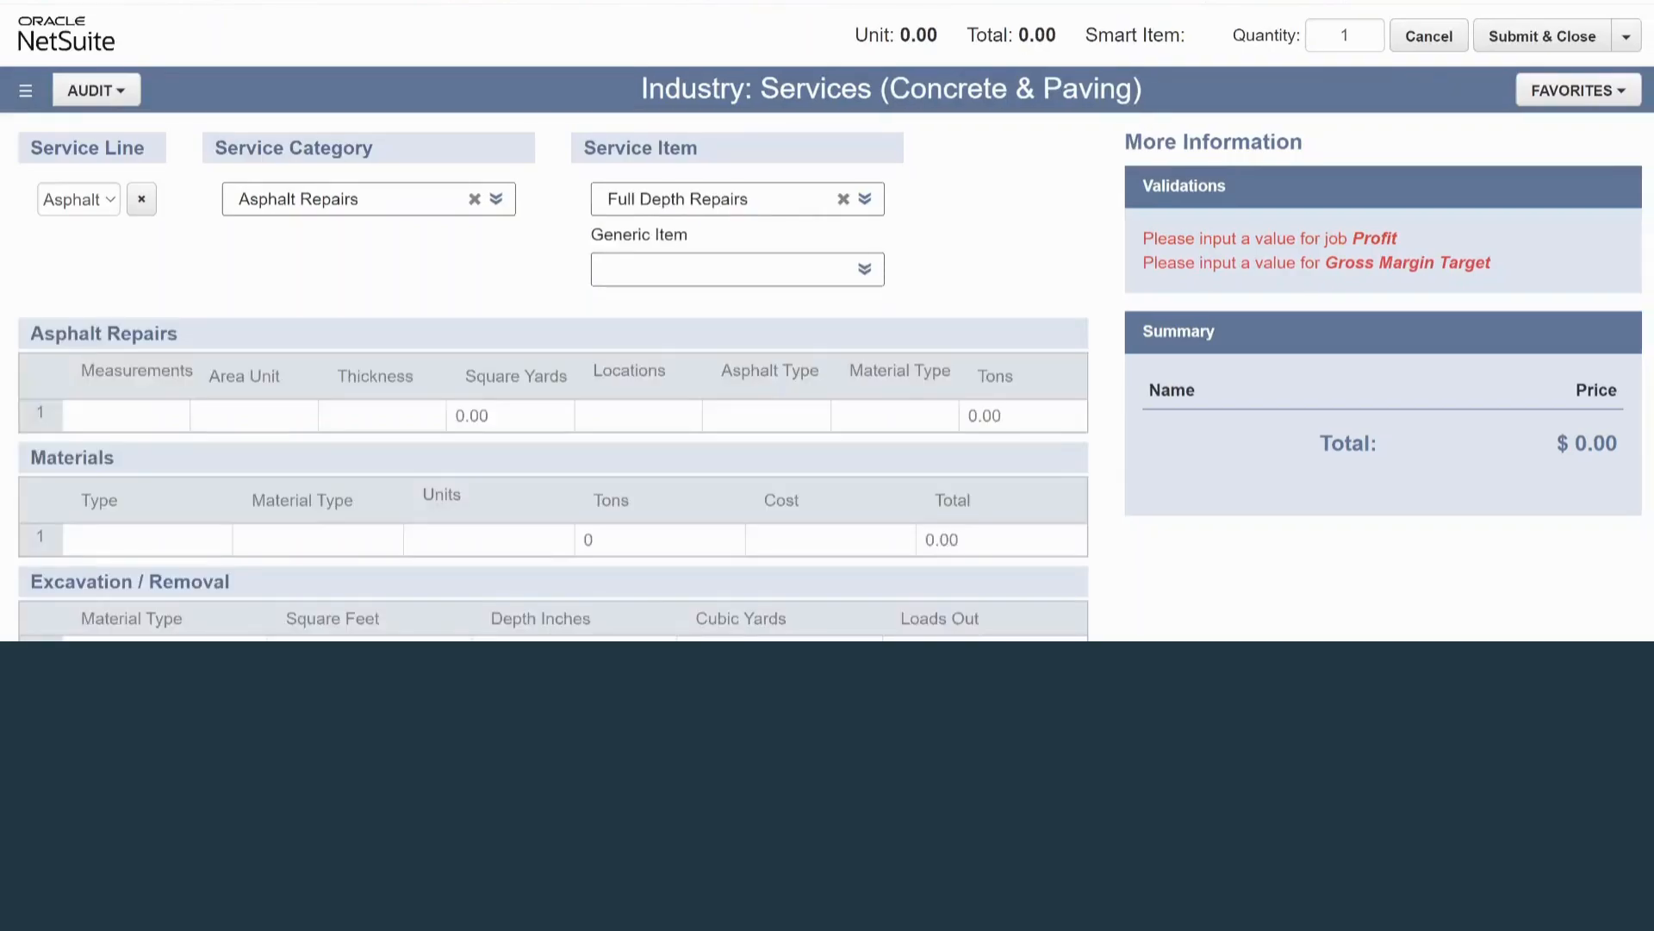
Retrieve the saved Asphalt Repairs favorite from the full list of favorites to fill in the estimate.
{"action": "scroll", "coordinate": [553, 376], "scroll_direction": "down", "scroll_amount": 1}
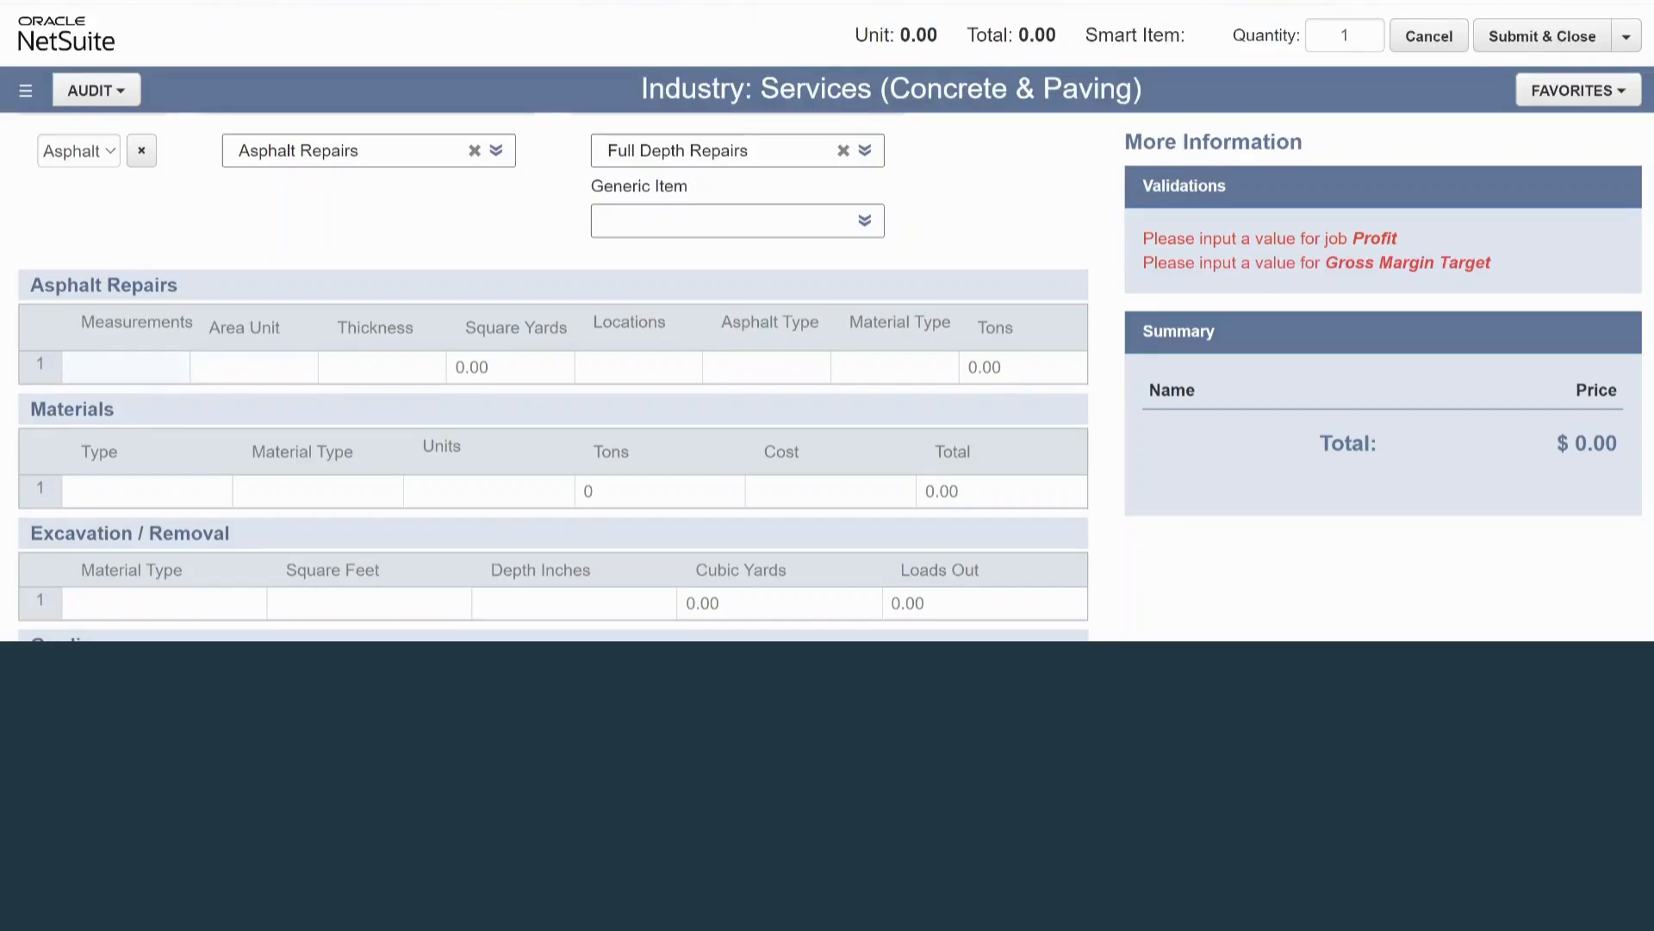
{"action": "left_click", "coordinate": [126, 367]}
{"action": "left_click", "coordinate": [1578, 90]}
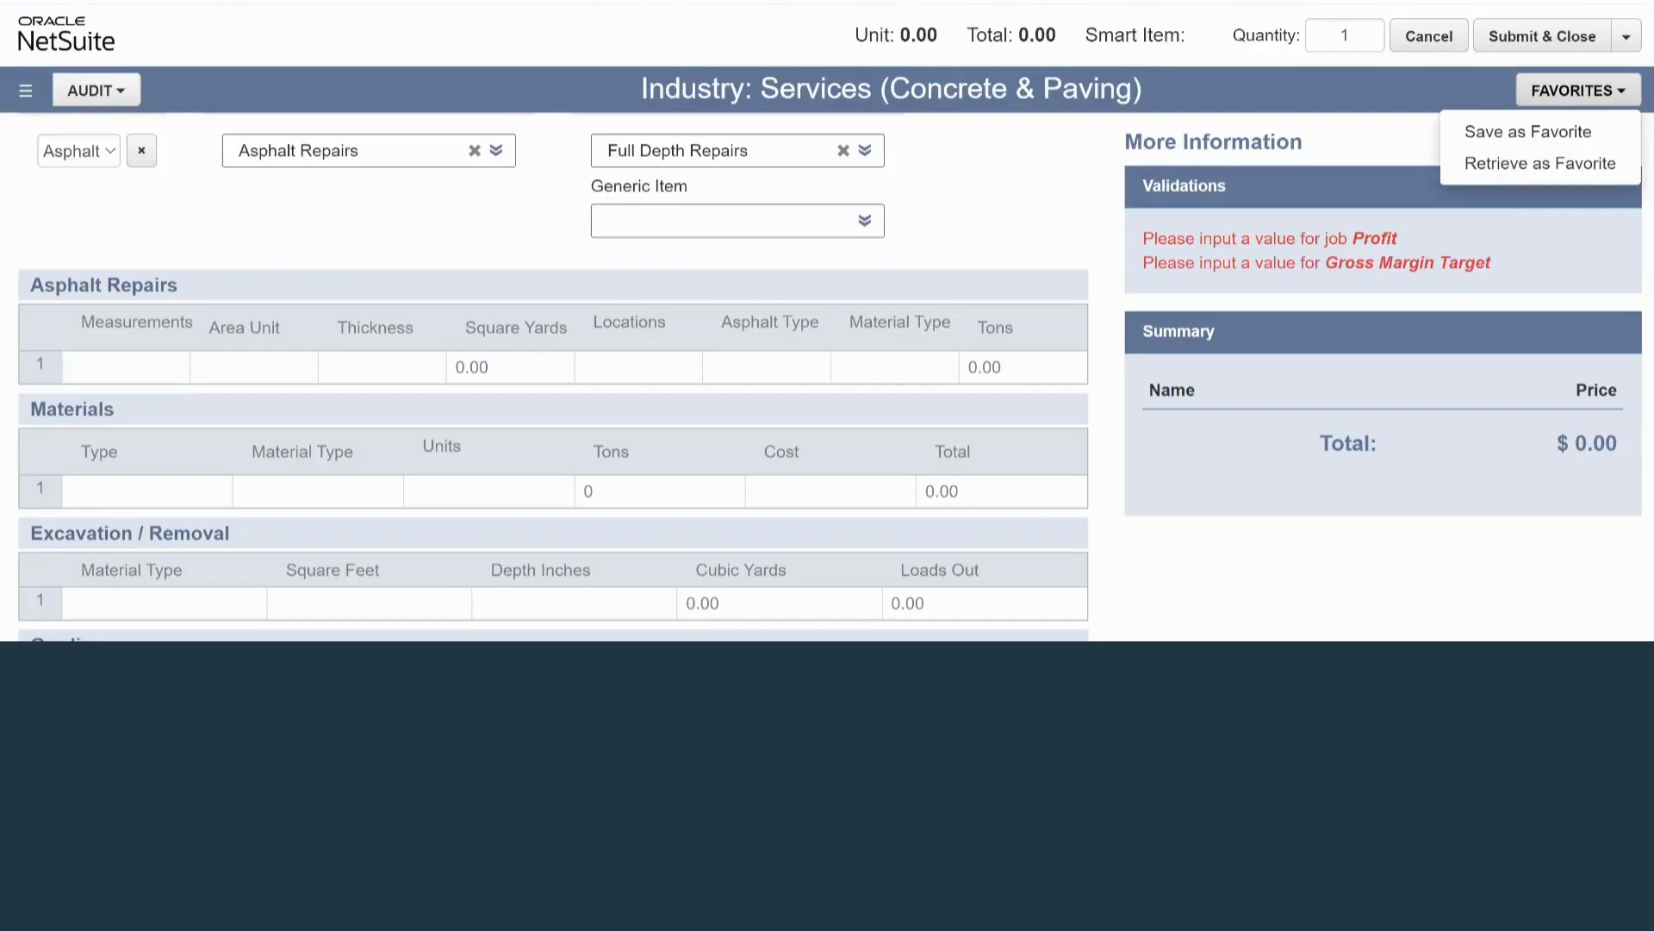
{"action": "left_click", "coordinate": [1540, 163]}
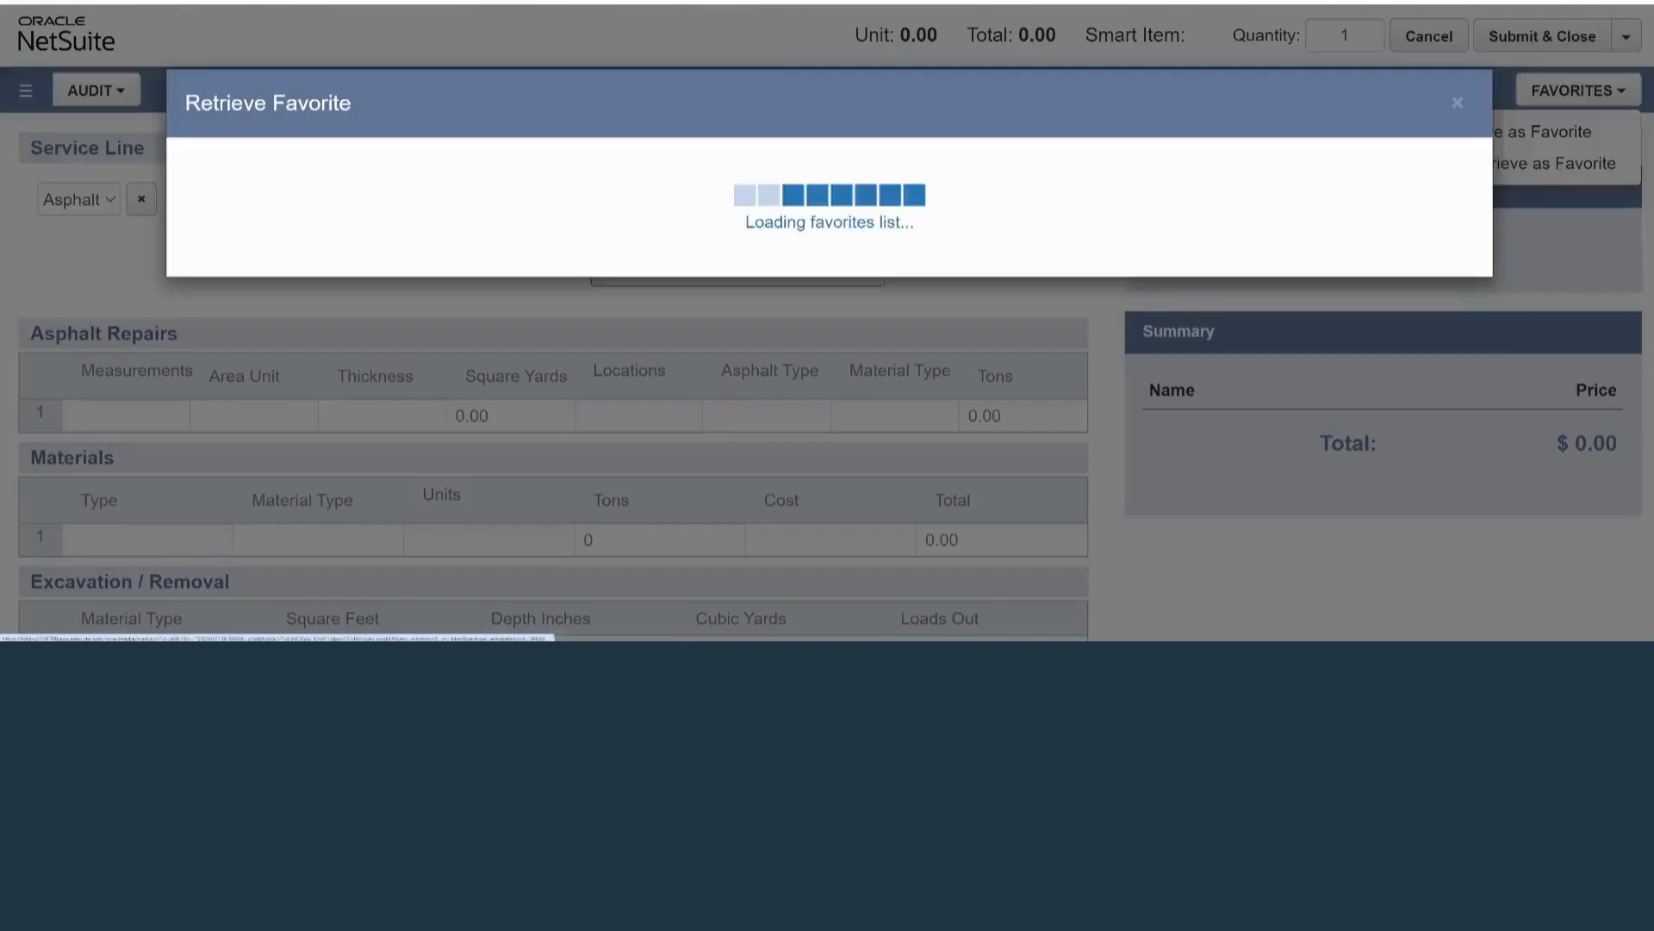
{"action": "left_click", "coordinate": [192, 170]}
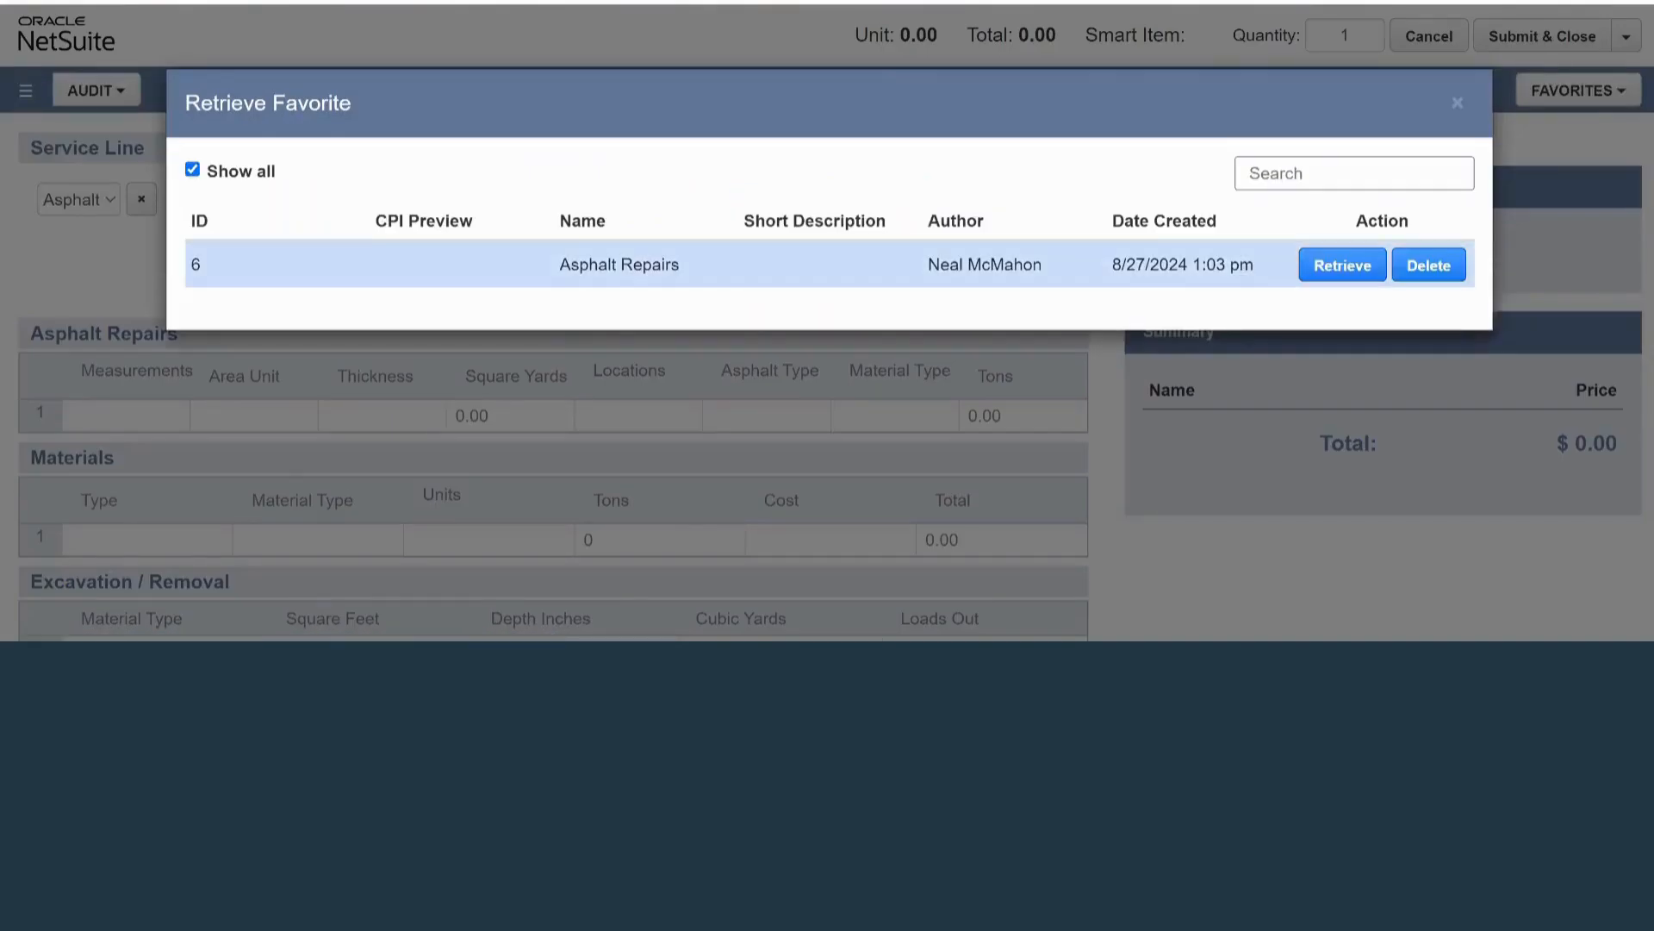
{"action": "left_click", "coordinate": [1343, 265]}
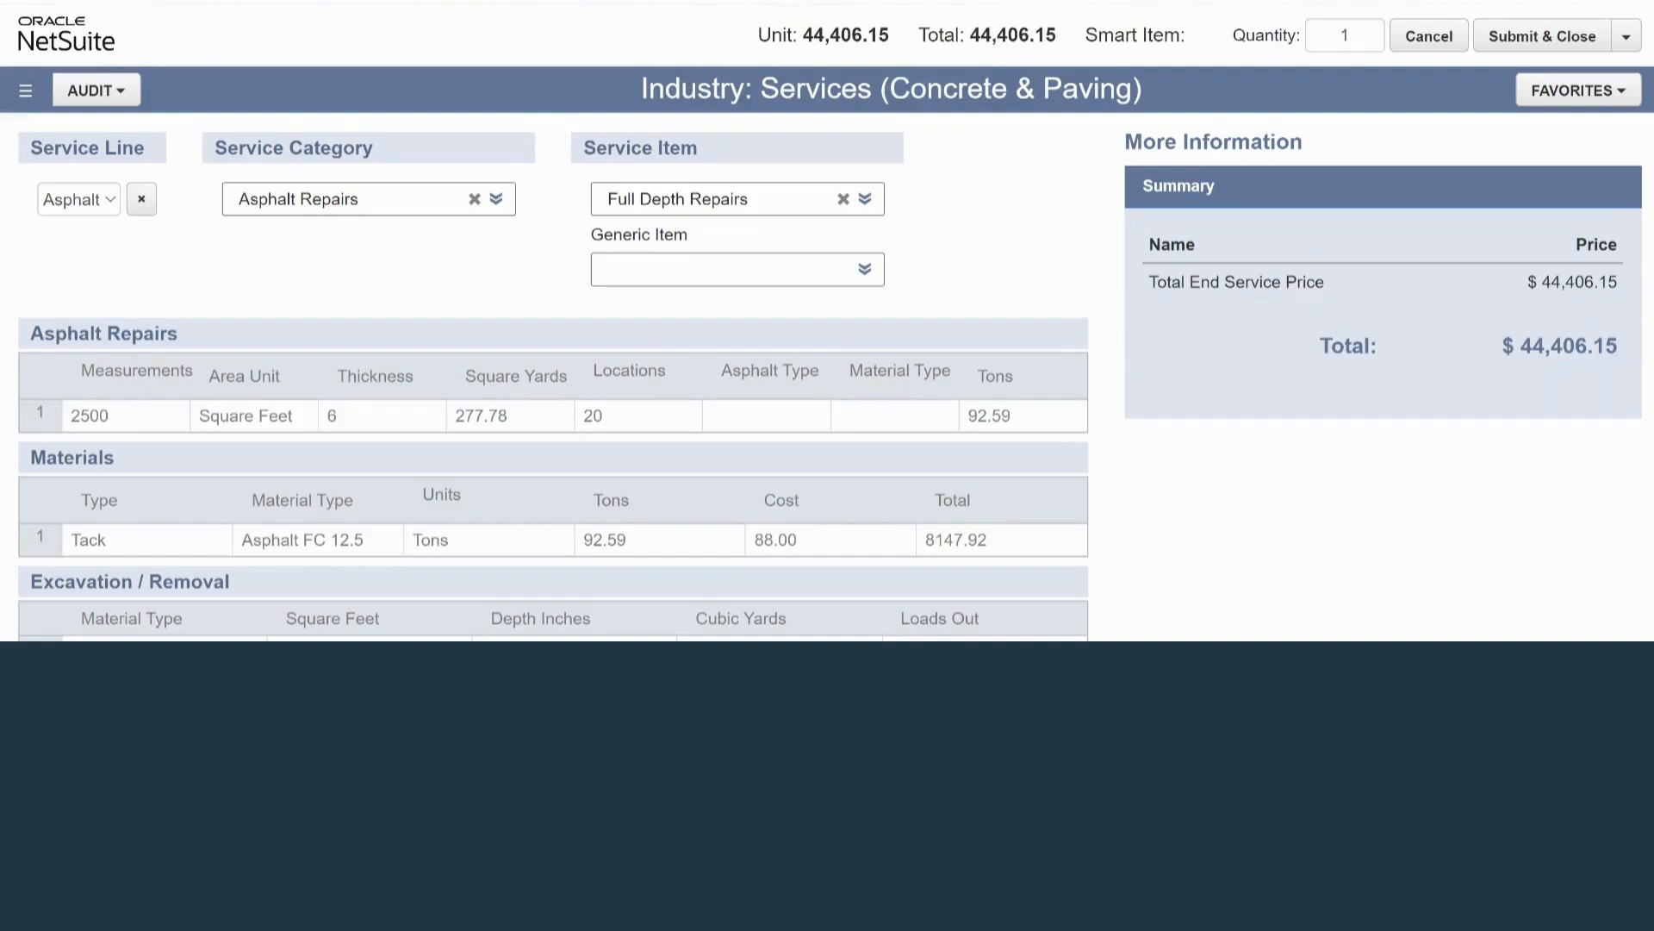
Review the Asphalt Repairs row's thickness, locations and tons, and look up the material type choices for the Tack row.
{"action": "scroll", "coordinate": [554, 374], "scroll_direction": "down", "scroll_amount": 1}
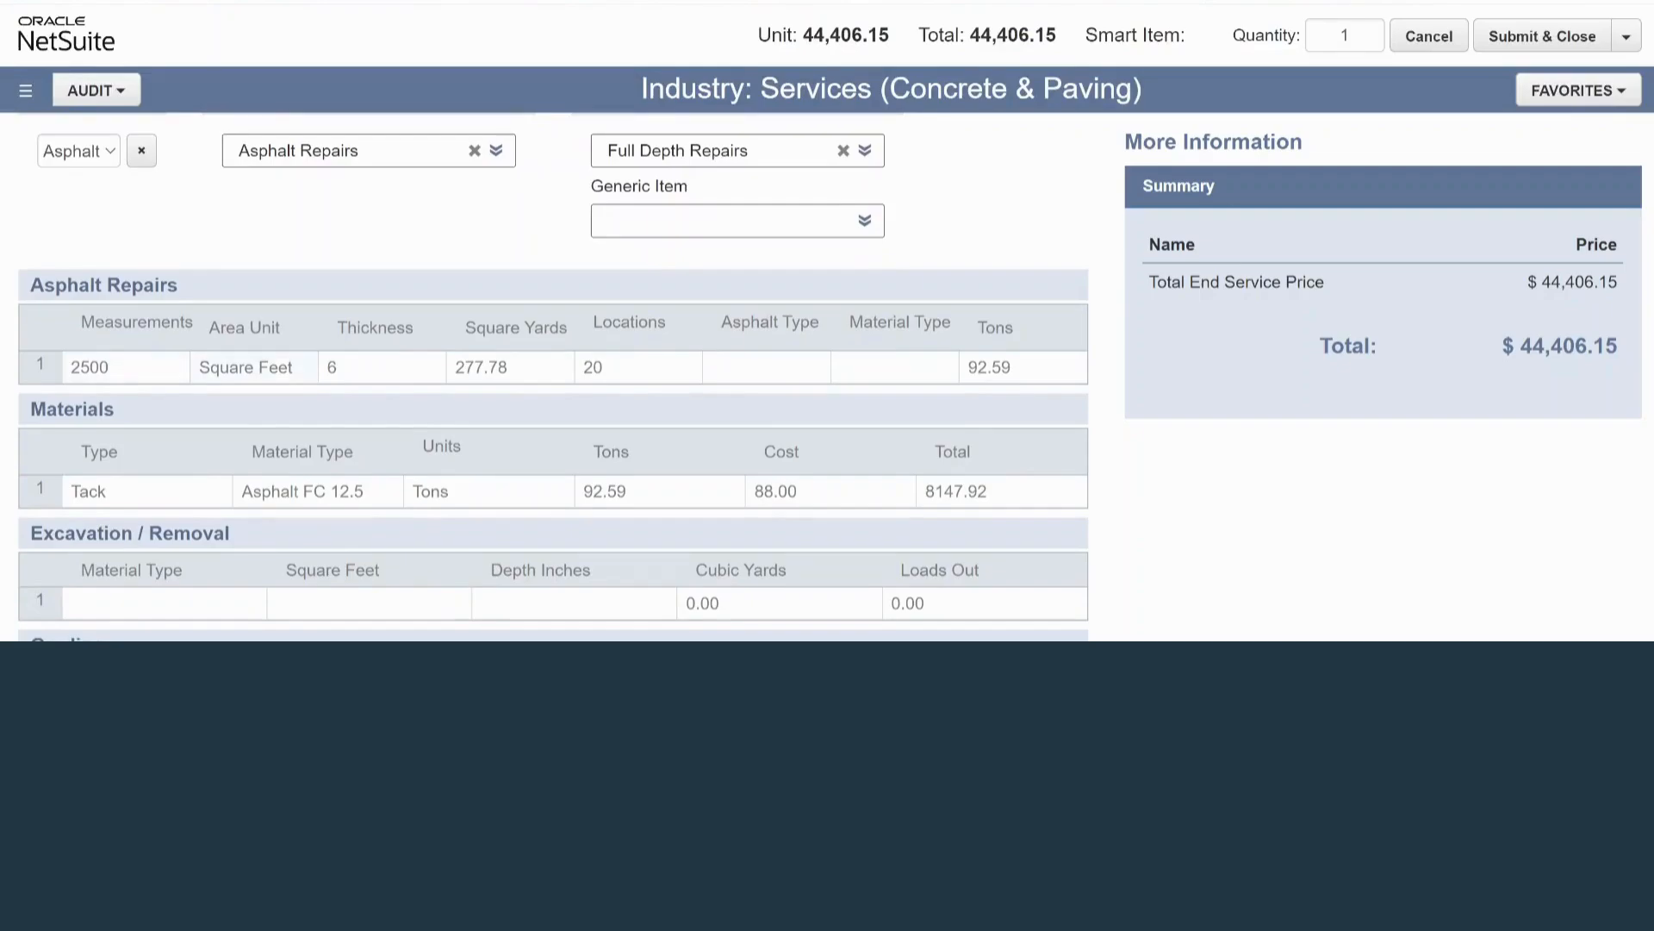
{"action": "left_click", "coordinate": [382, 367]}
{"action": "left_click", "coordinate": [638, 367]}
{"action": "left_click", "coordinate": [1023, 367]}
{"action": "scroll", "coordinate": [553, 375], "scroll_direction": "down", "scroll_amount": 1}
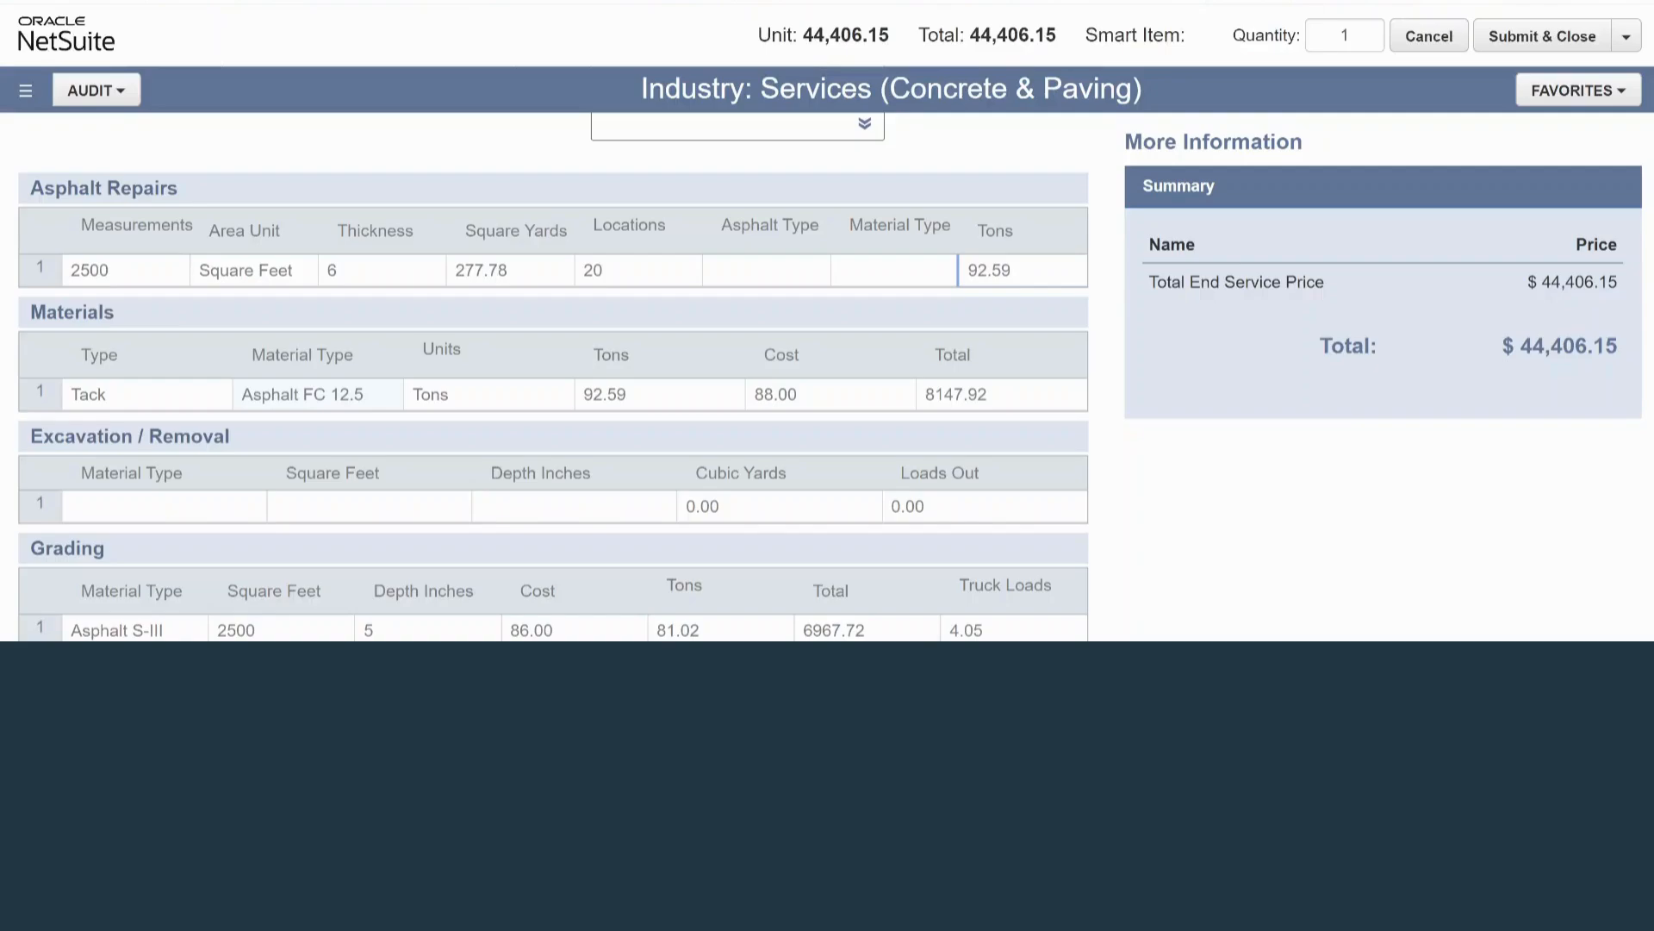
{"action": "scroll", "coordinate": [554, 376], "scroll_direction": "down", "scroll_amount": 1}
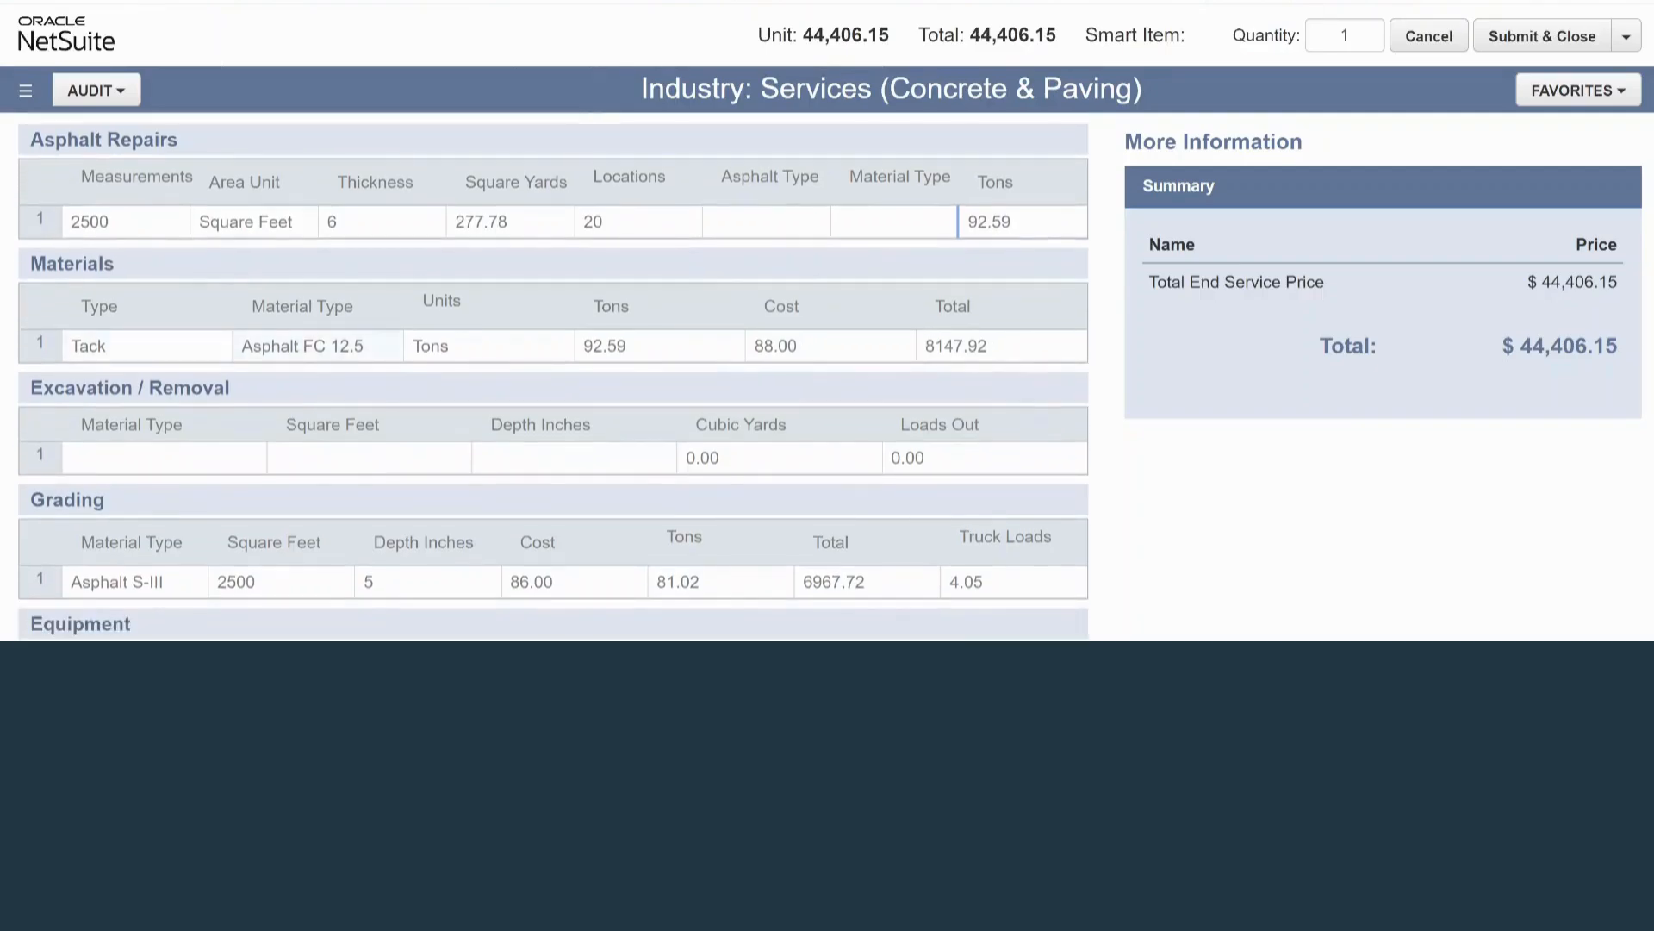
{"action": "left_click", "coordinate": [345, 346]}
{"action": "left_click", "coordinate": [388, 346]}
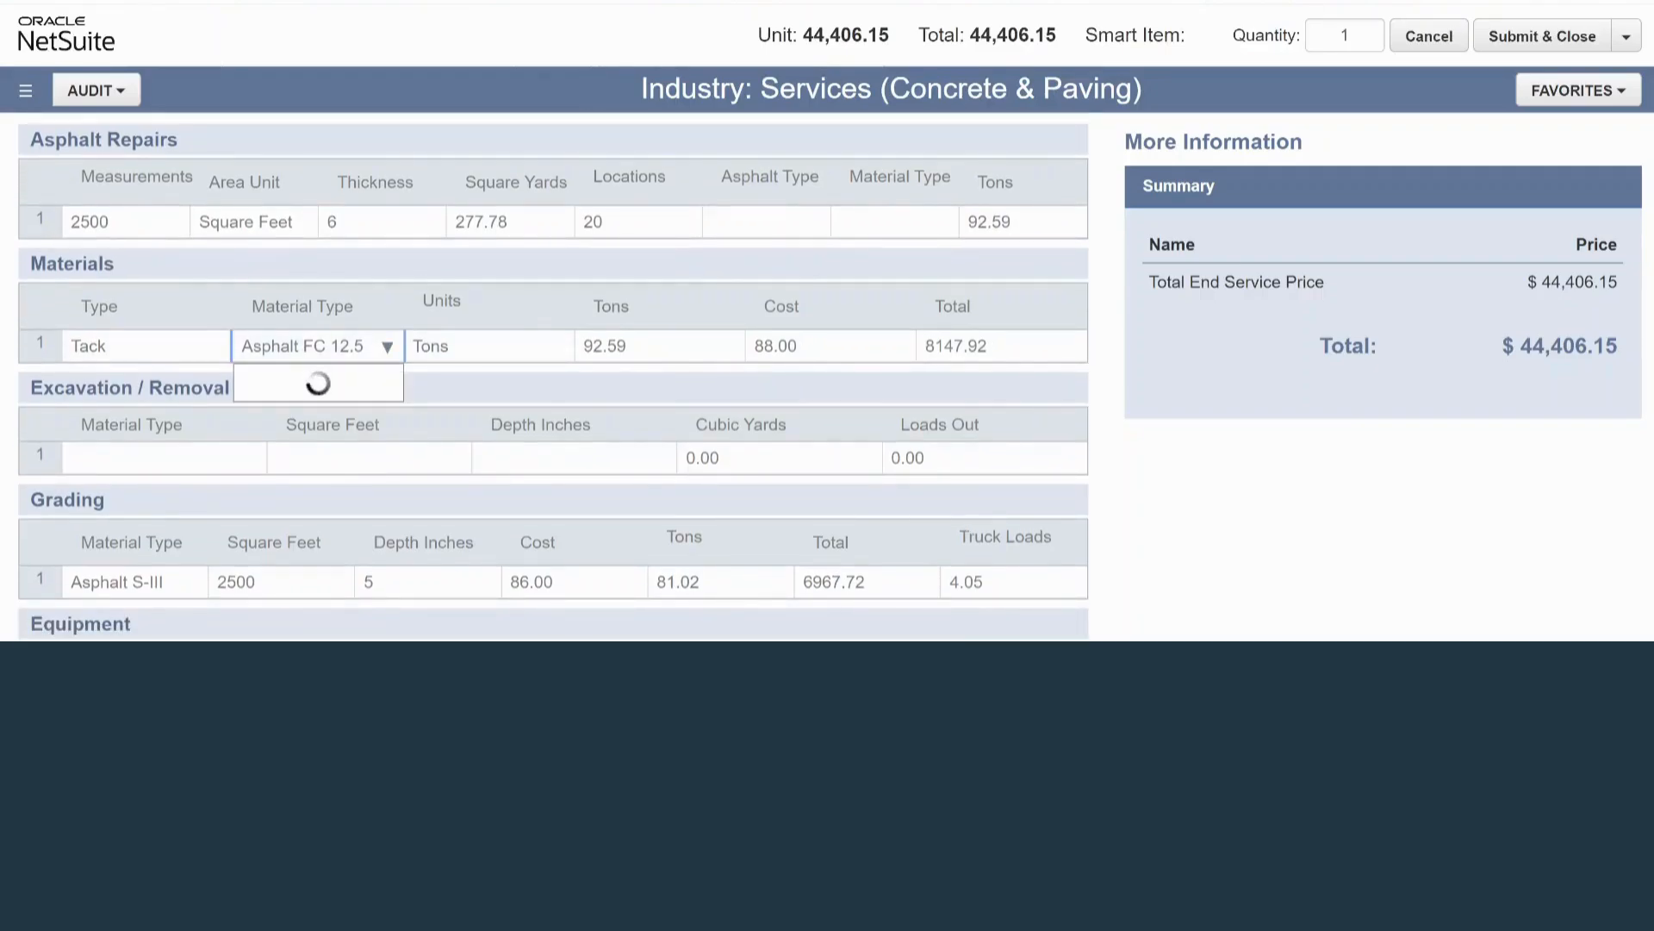
{"action": "left_click", "coordinate": [319, 458]}
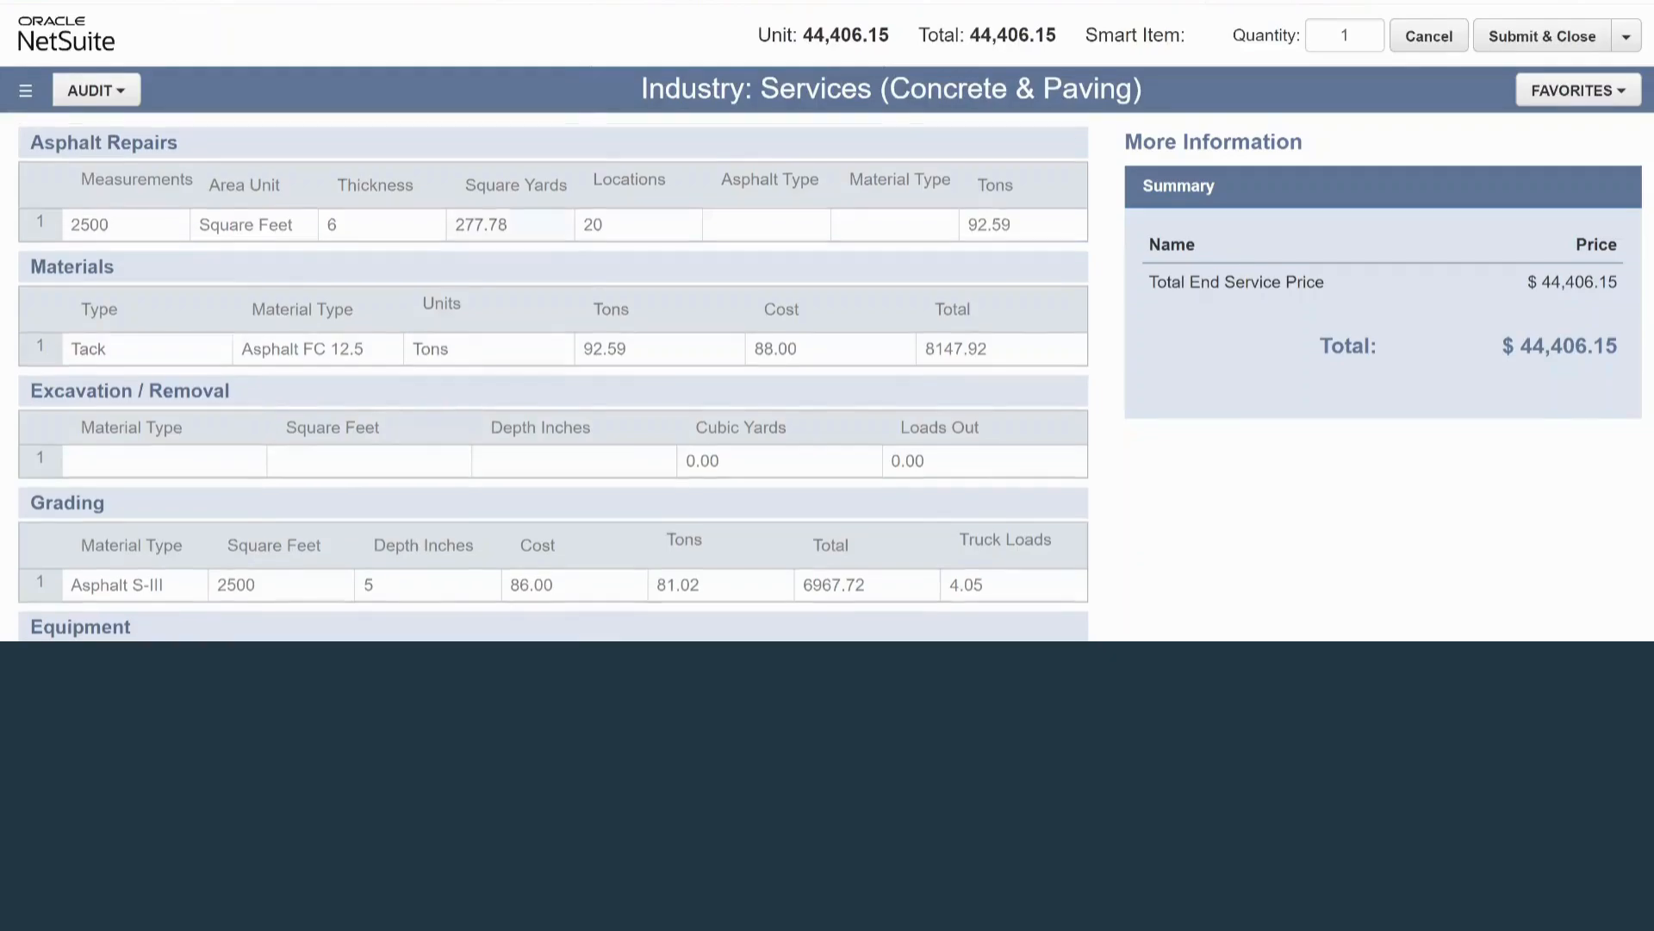
Review the service category and service line choices together with the filled-in Asphalt Repairs and Materials tables.
{"action": "scroll", "coordinate": [553, 376], "scroll_direction": "up", "scroll_amount": 4}
{"action": "scroll", "coordinate": [553, 376], "scroll_direction": "down", "scroll_amount": 2}
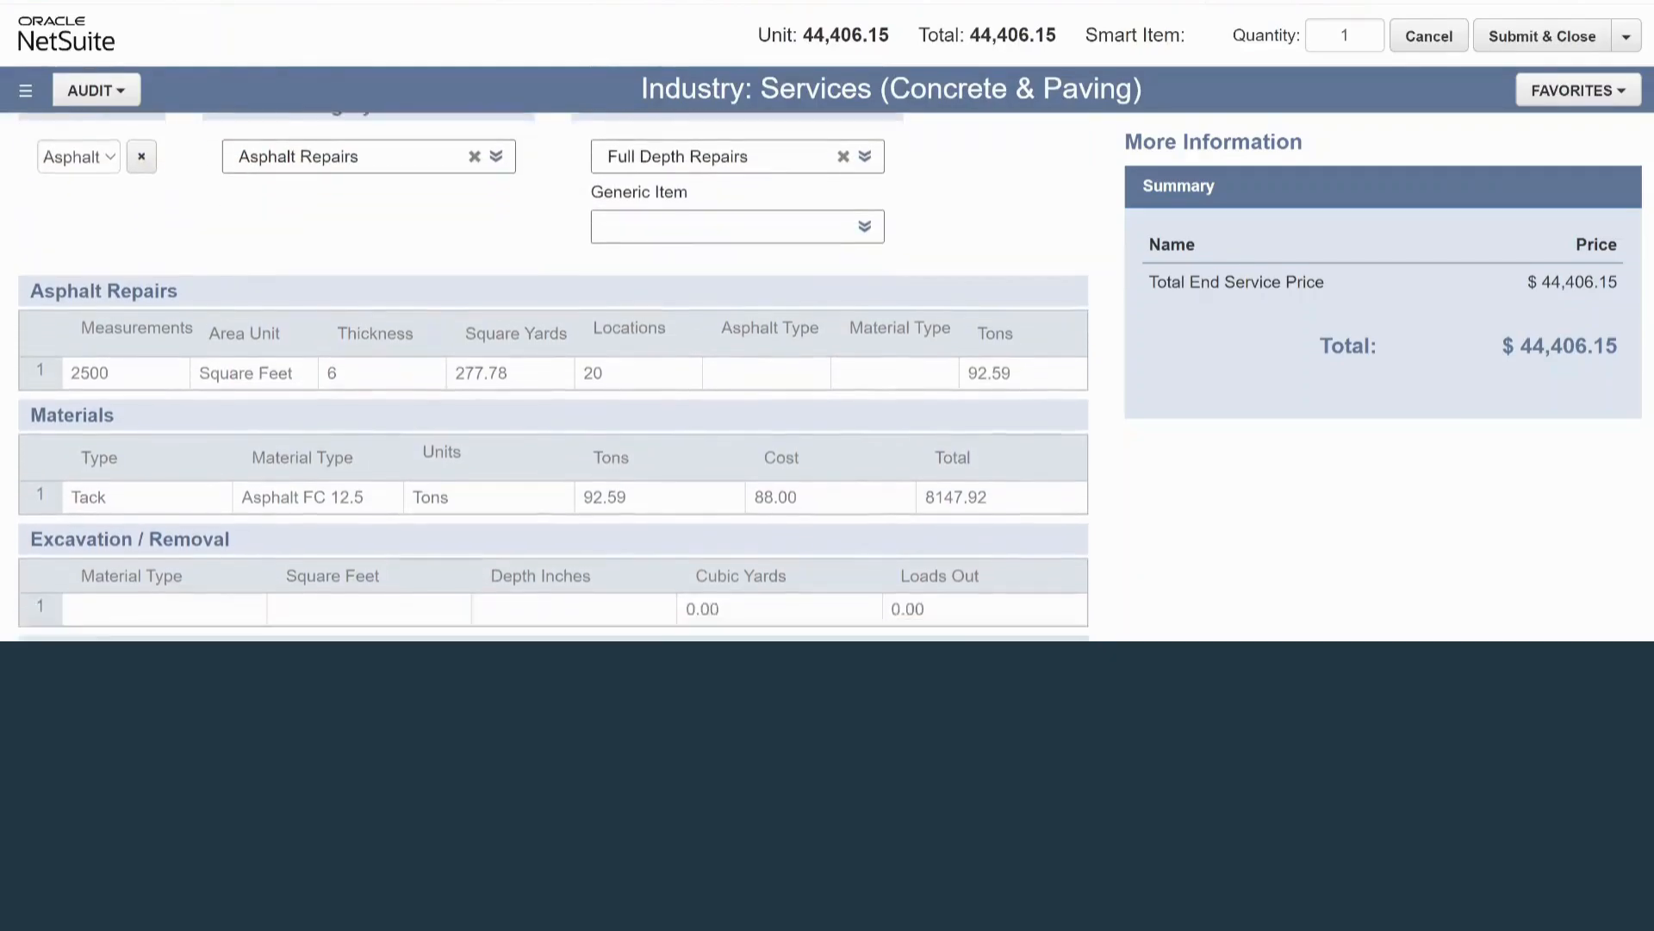
{"action": "scroll", "coordinate": [553, 376], "scroll_direction": "up", "scroll_amount": 2}
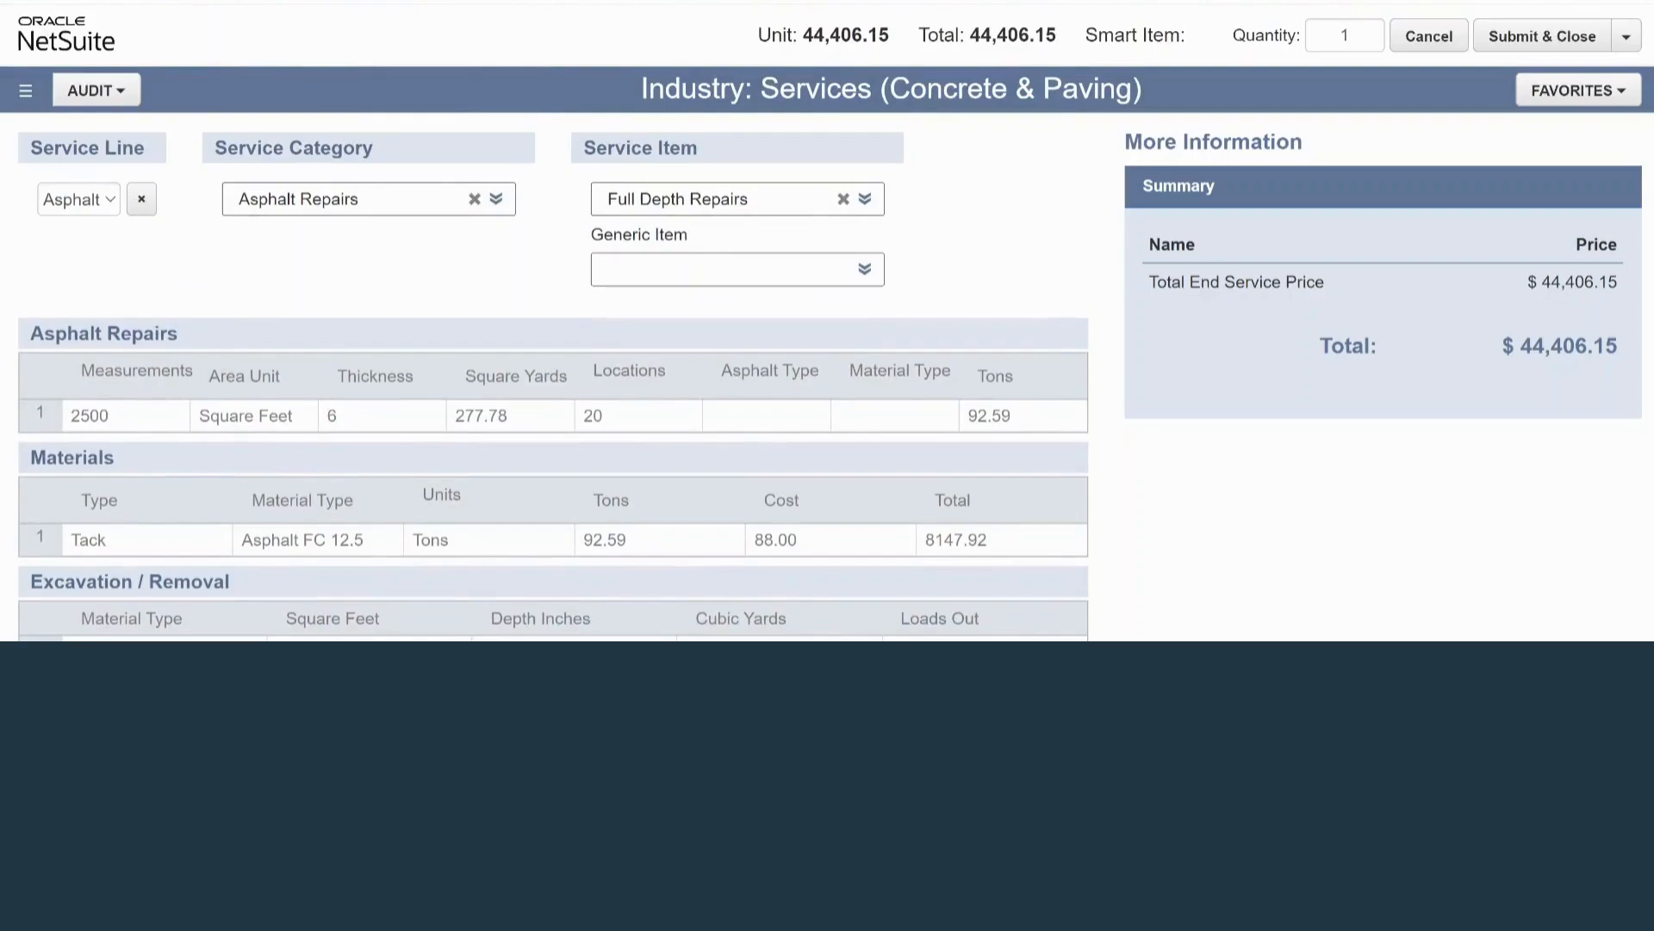
{"action": "left_click", "coordinate": [497, 199]}
{"action": "left_click", "coordinate": [496, 199]}
{"action": "left_click", "coordinate": [78, 199]}
{"action": "left_click", "coordinate": [78, 199]}
{"action": "scroll", "coordinate": [554, 379], "scroll_direction": "down", "scroll_amount": 1}
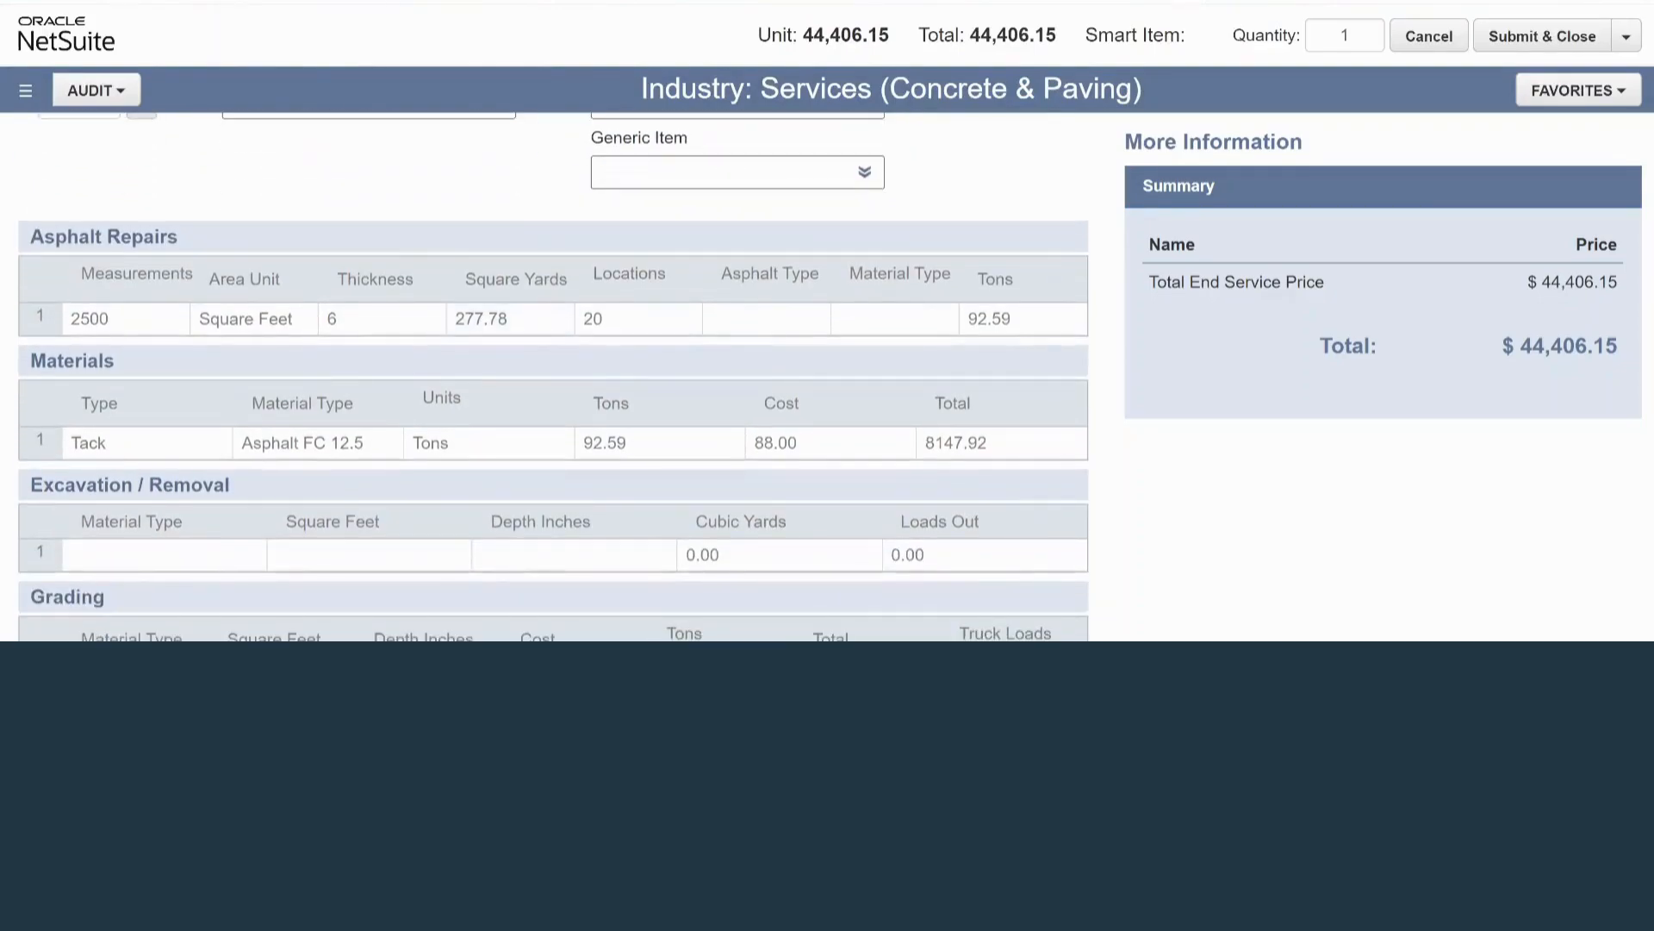
{"action": "scroll", "coordinate": [554, 379], "scroll_direction": "up", "scroll_amount": 1}
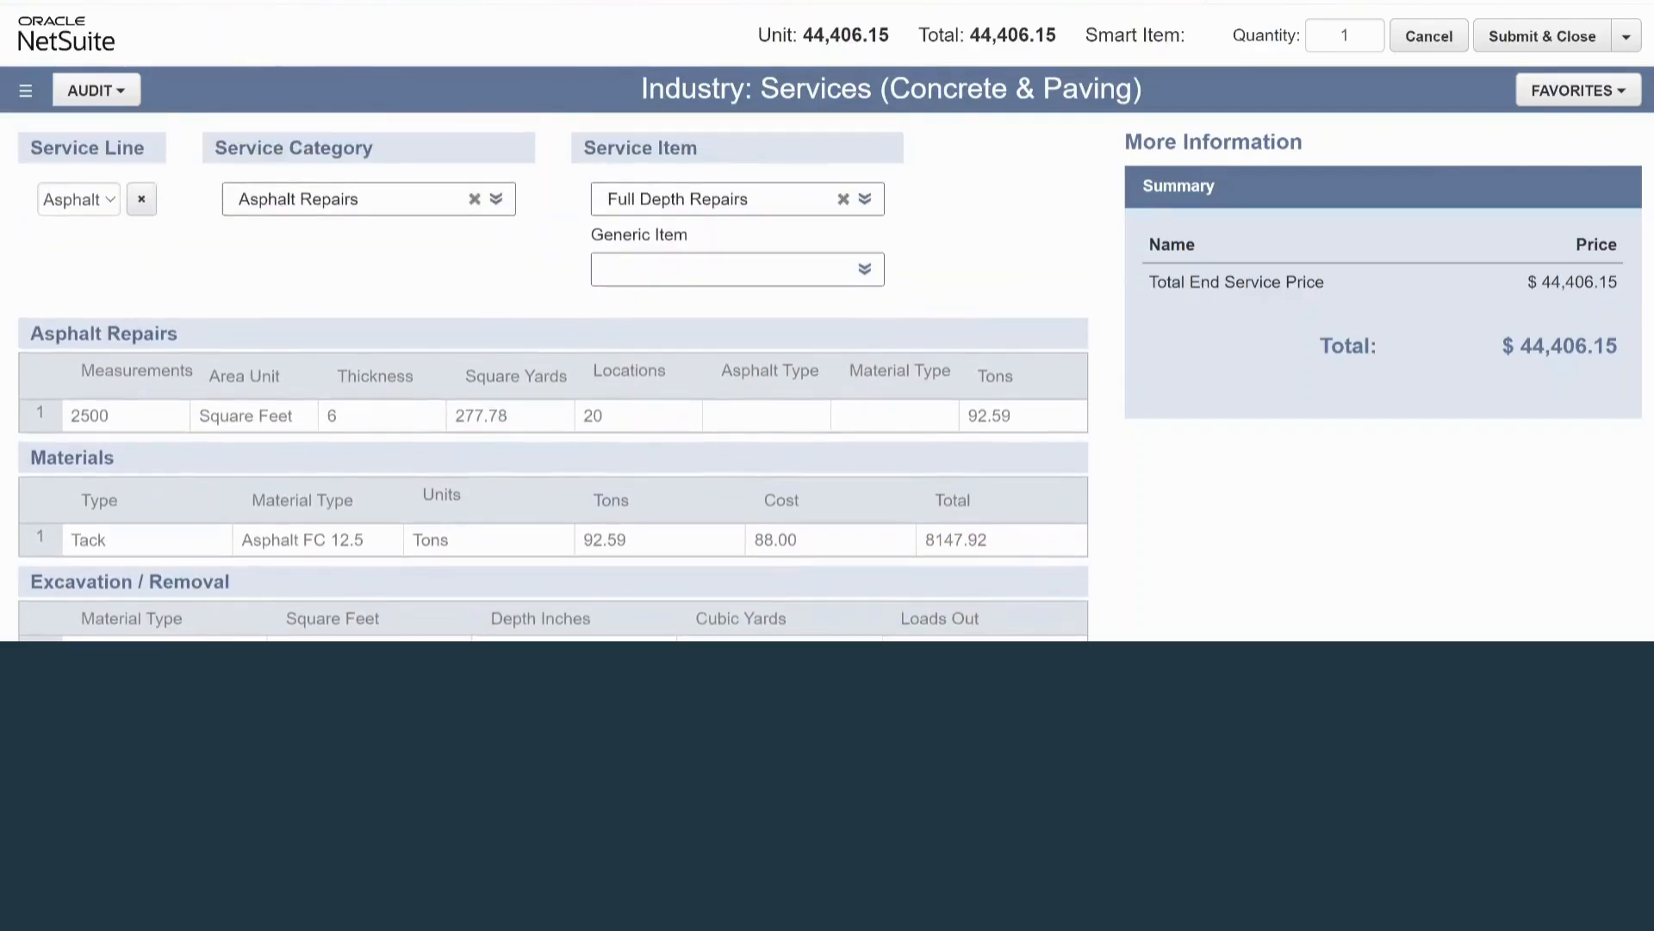
{"action": "scroll", "coordinate": [554, 380], "scroll_direction": "down", "scroll_amount": 3}
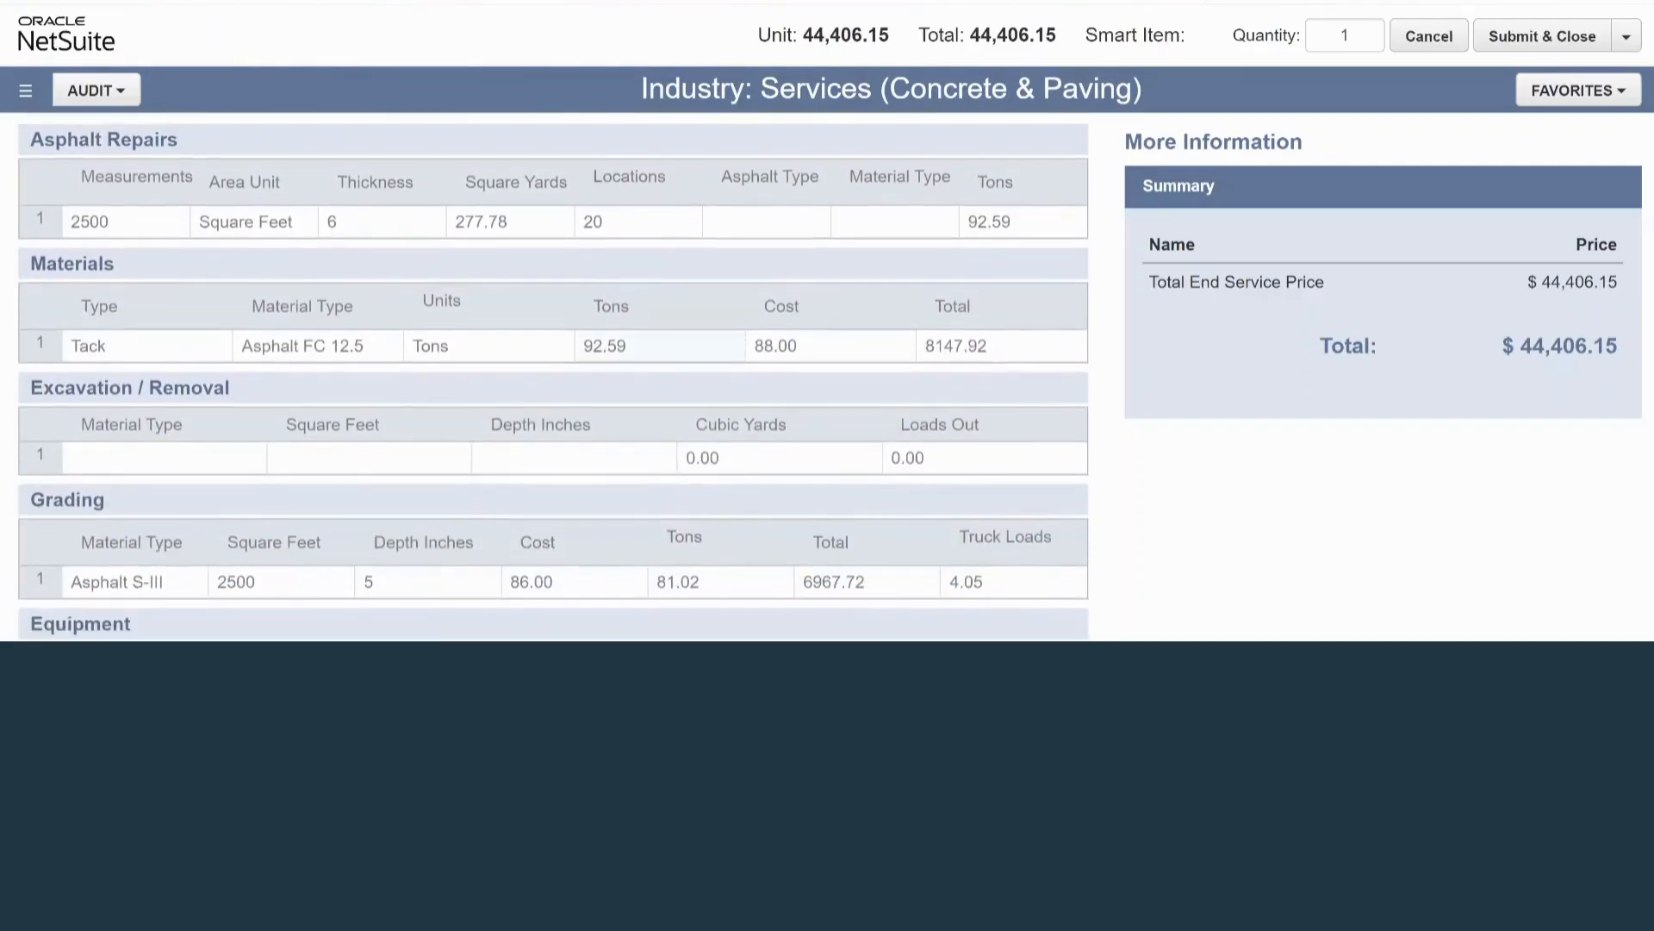
Insert a new row above the existing Equipment entry and set its type to Milling Equipment Package.
{"action": "scroll", "coordinate": [554, 379], "scroll_direction": "down", "scroll_amount": 1}
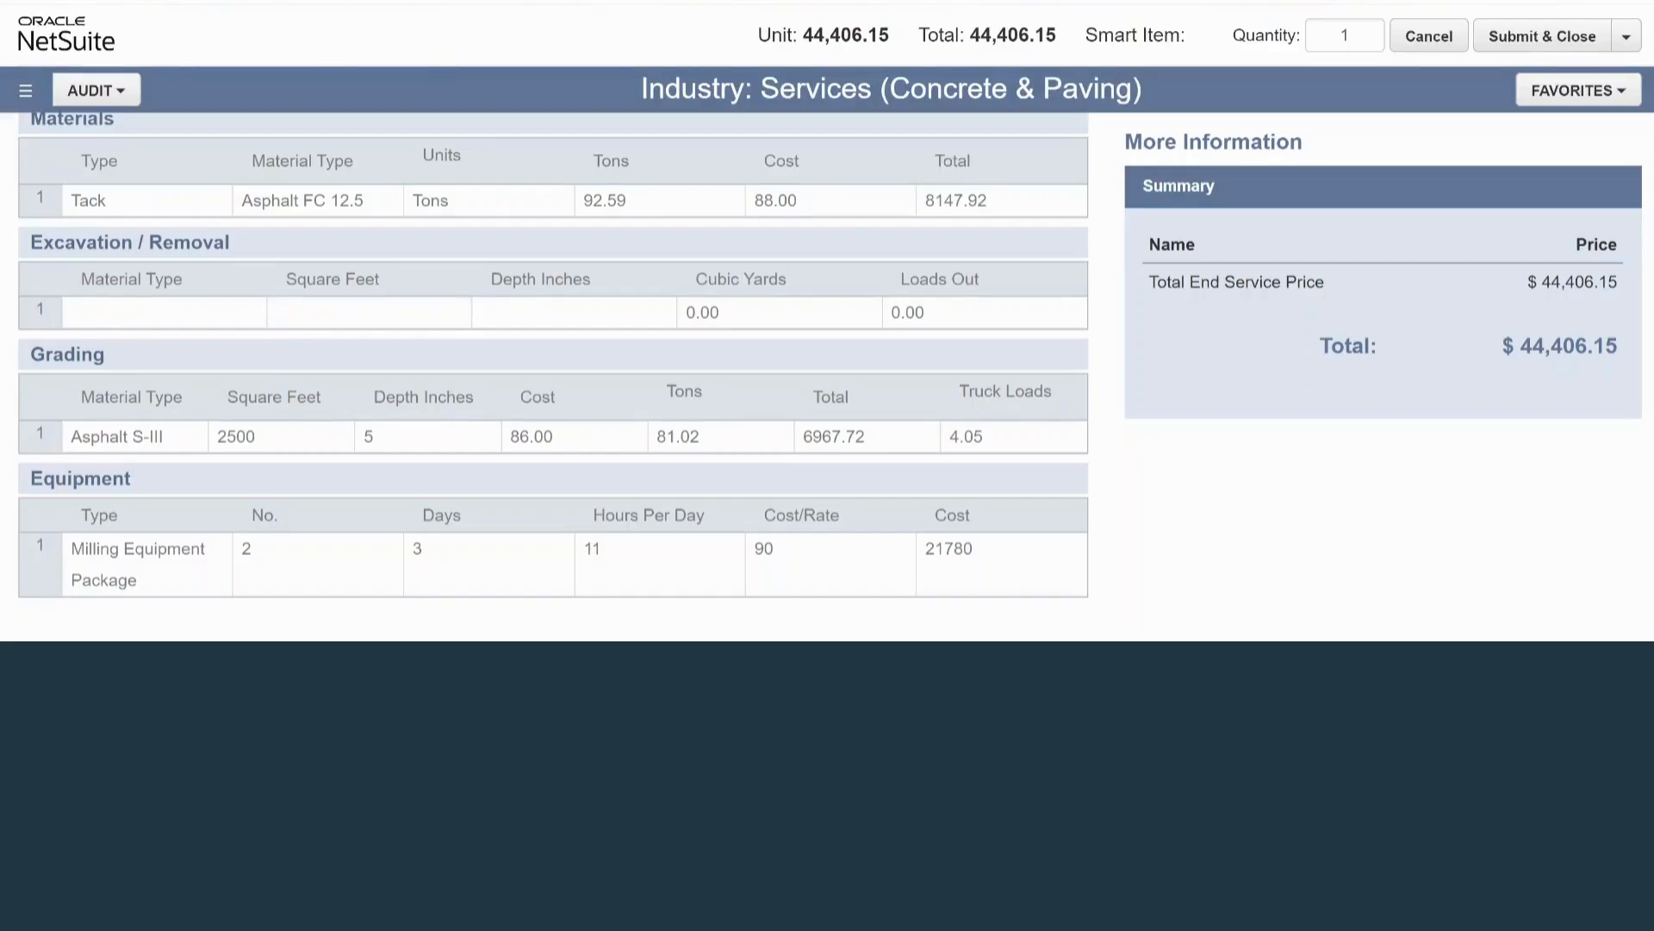
{"action": "scroll", "coordinate": [554, 376], "scroll_direction": "down", "scroll_amount": 1}
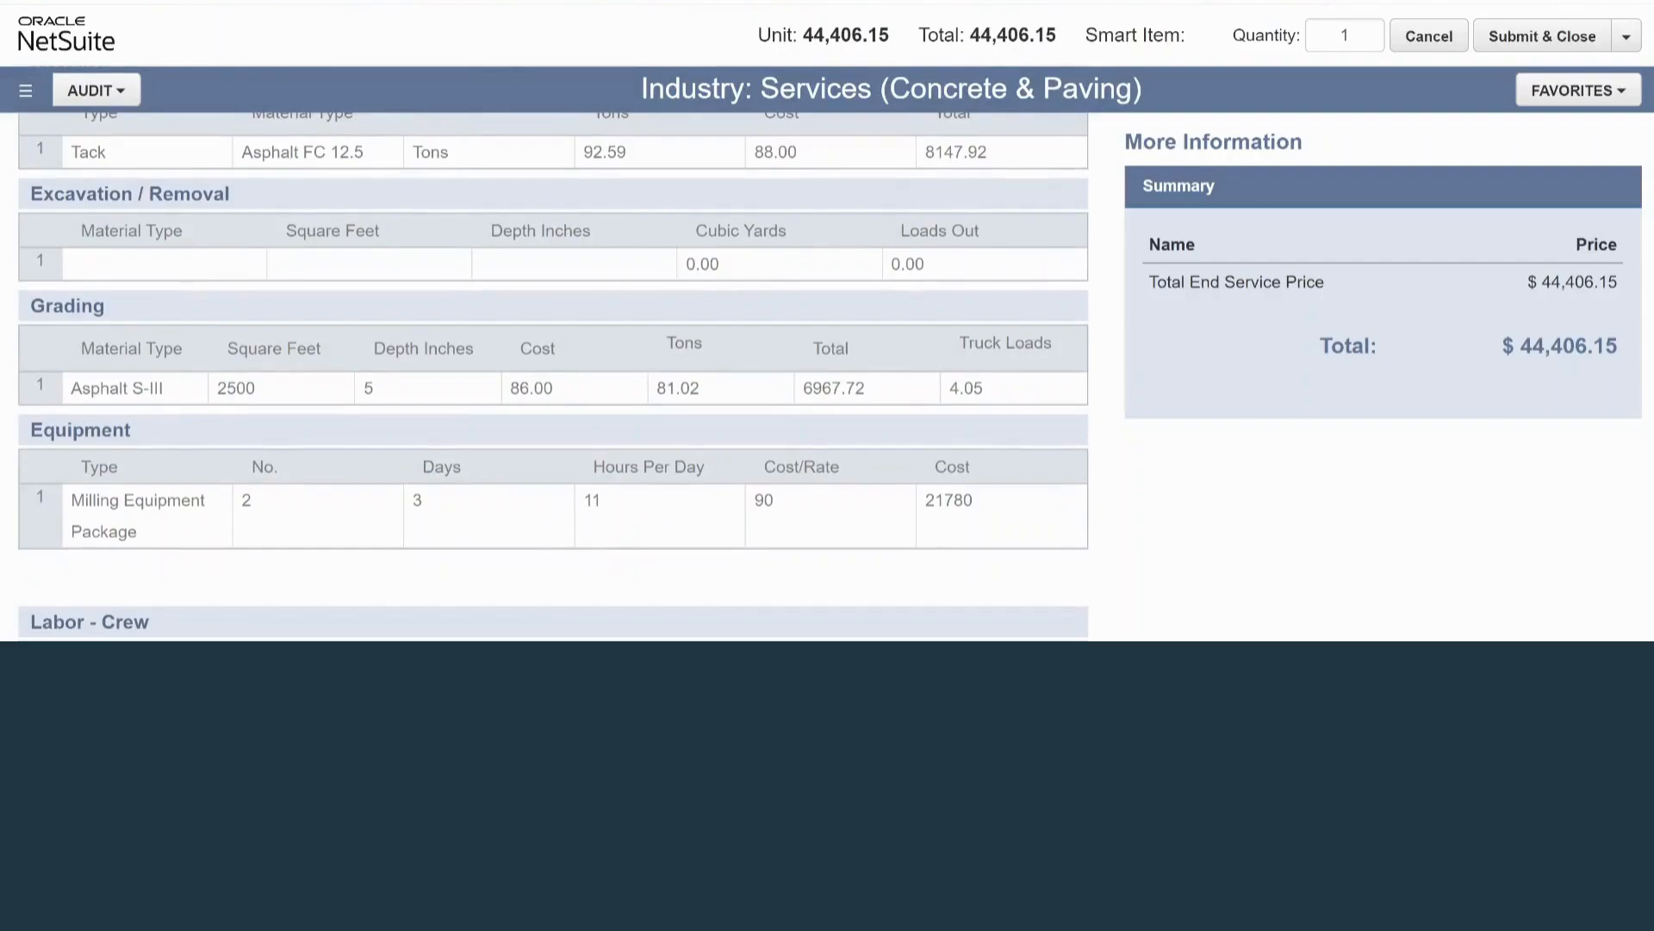
{"action": "scroll", "coordinate": [553, 375], "scroll_direction": "down", "scroll_amount": 4}
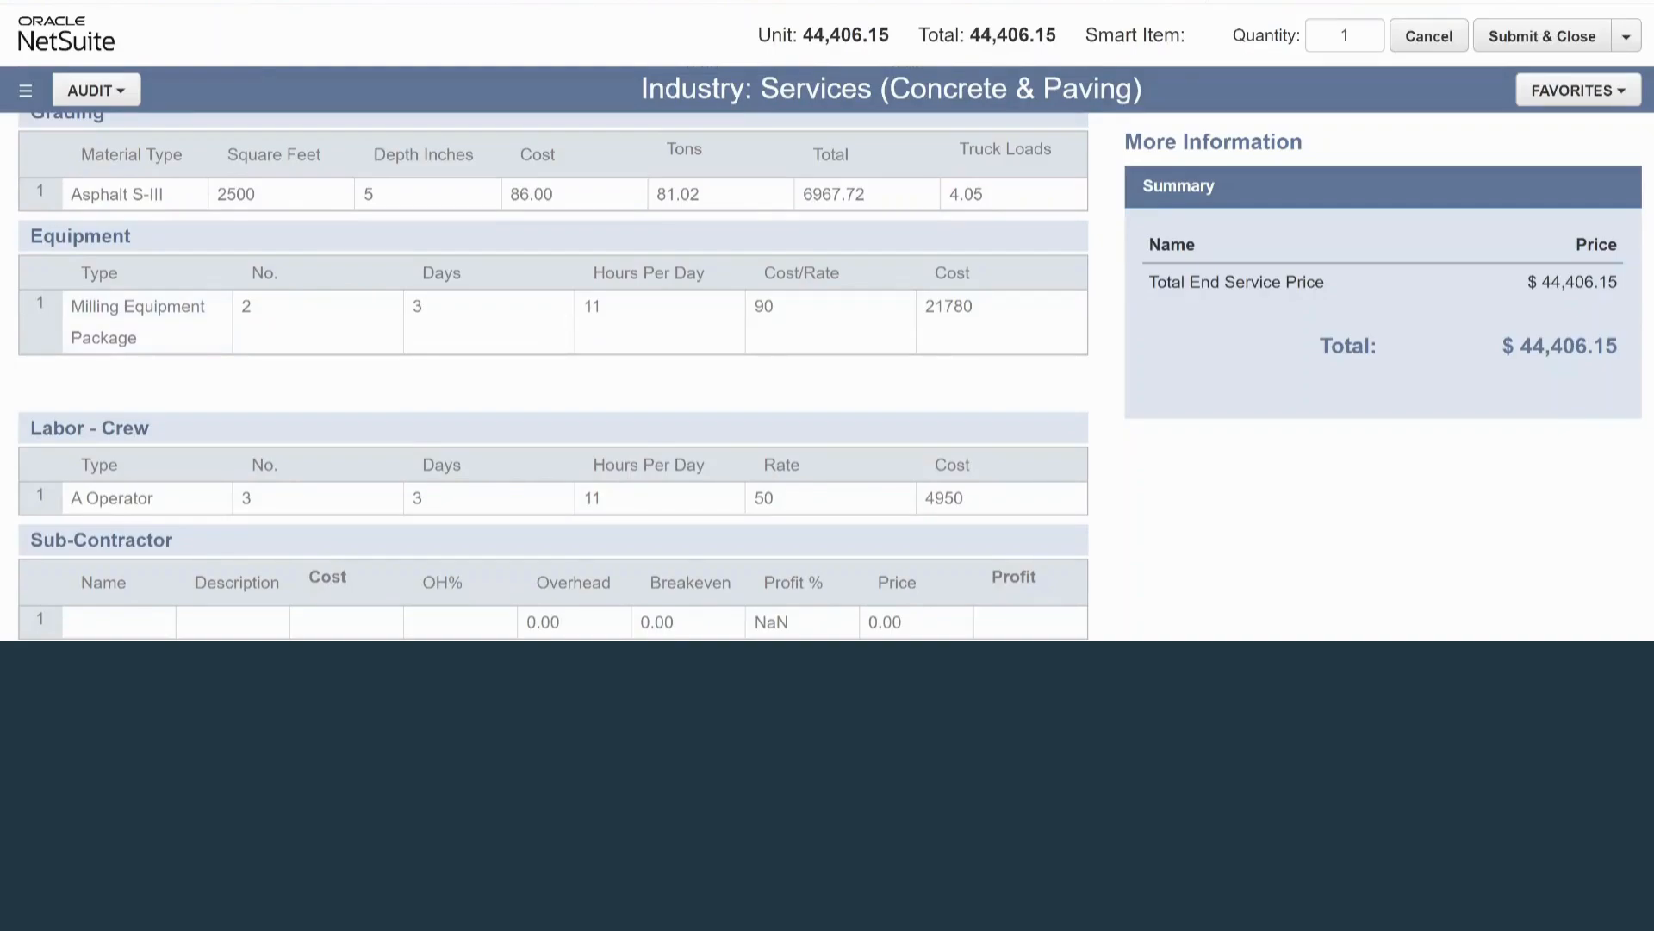
{"action": "right_click", "coordinate": [41, 307]}
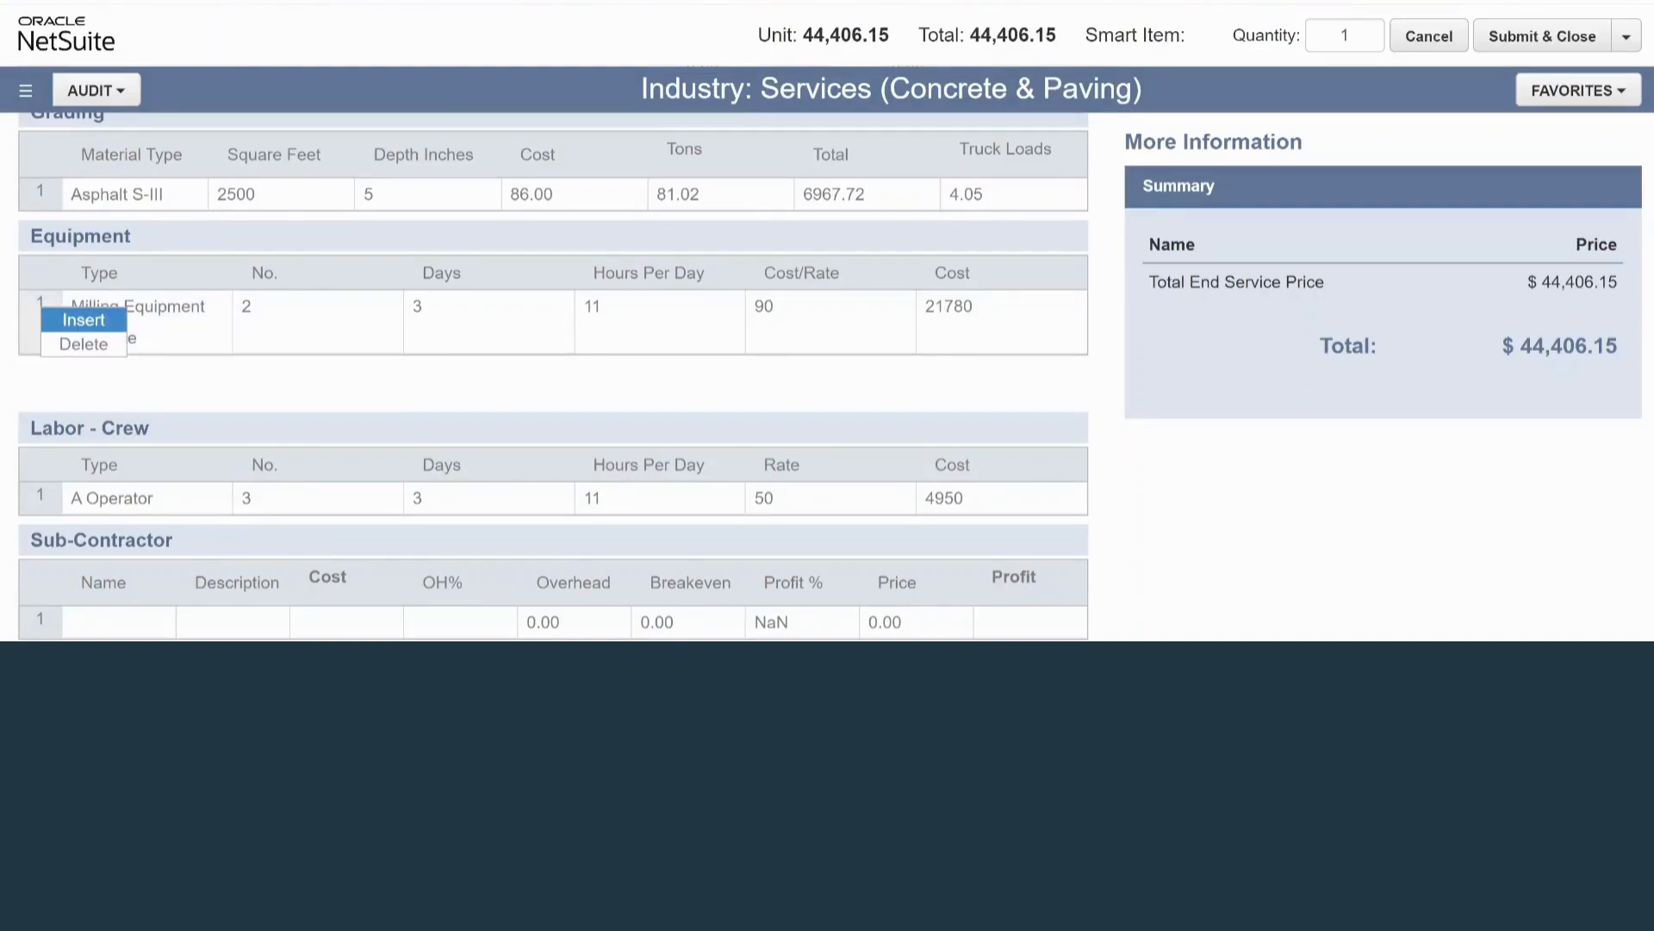
{"action": "left_click", "coordinate": [83, 320]}
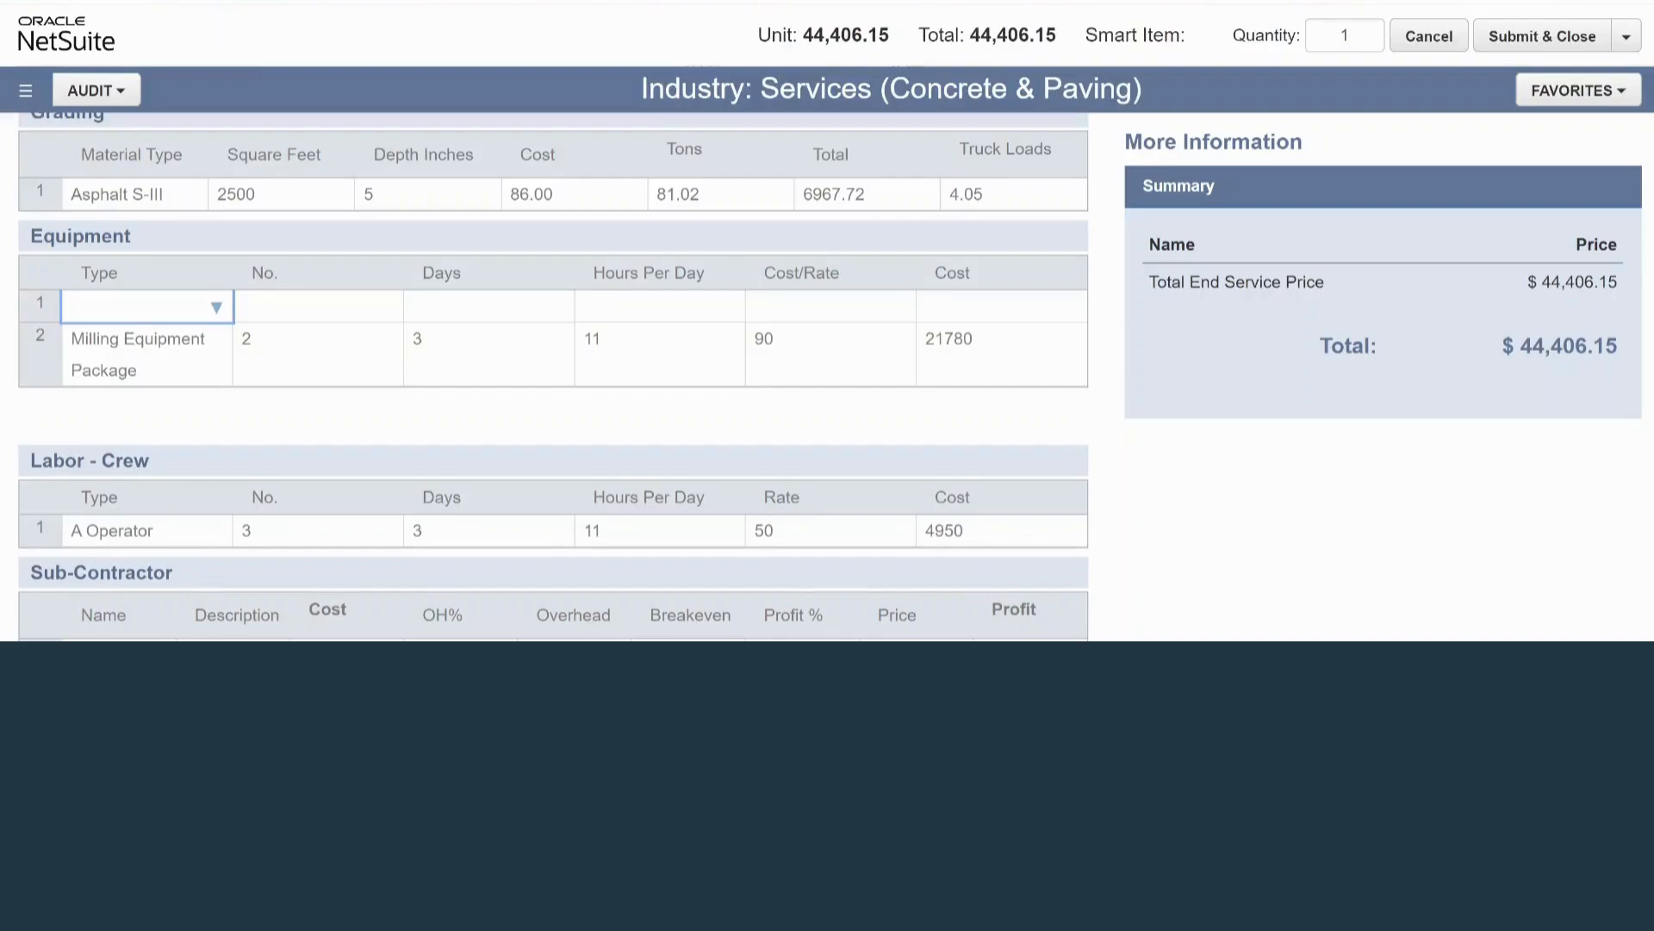
{"action": "left_click", "coordinate": [146, 338]}
Set the new Milling Equipment Package row to 3 units, 4 days and 10 hours per day.
{"action": "left_click", "coordinate": [317, 307]}
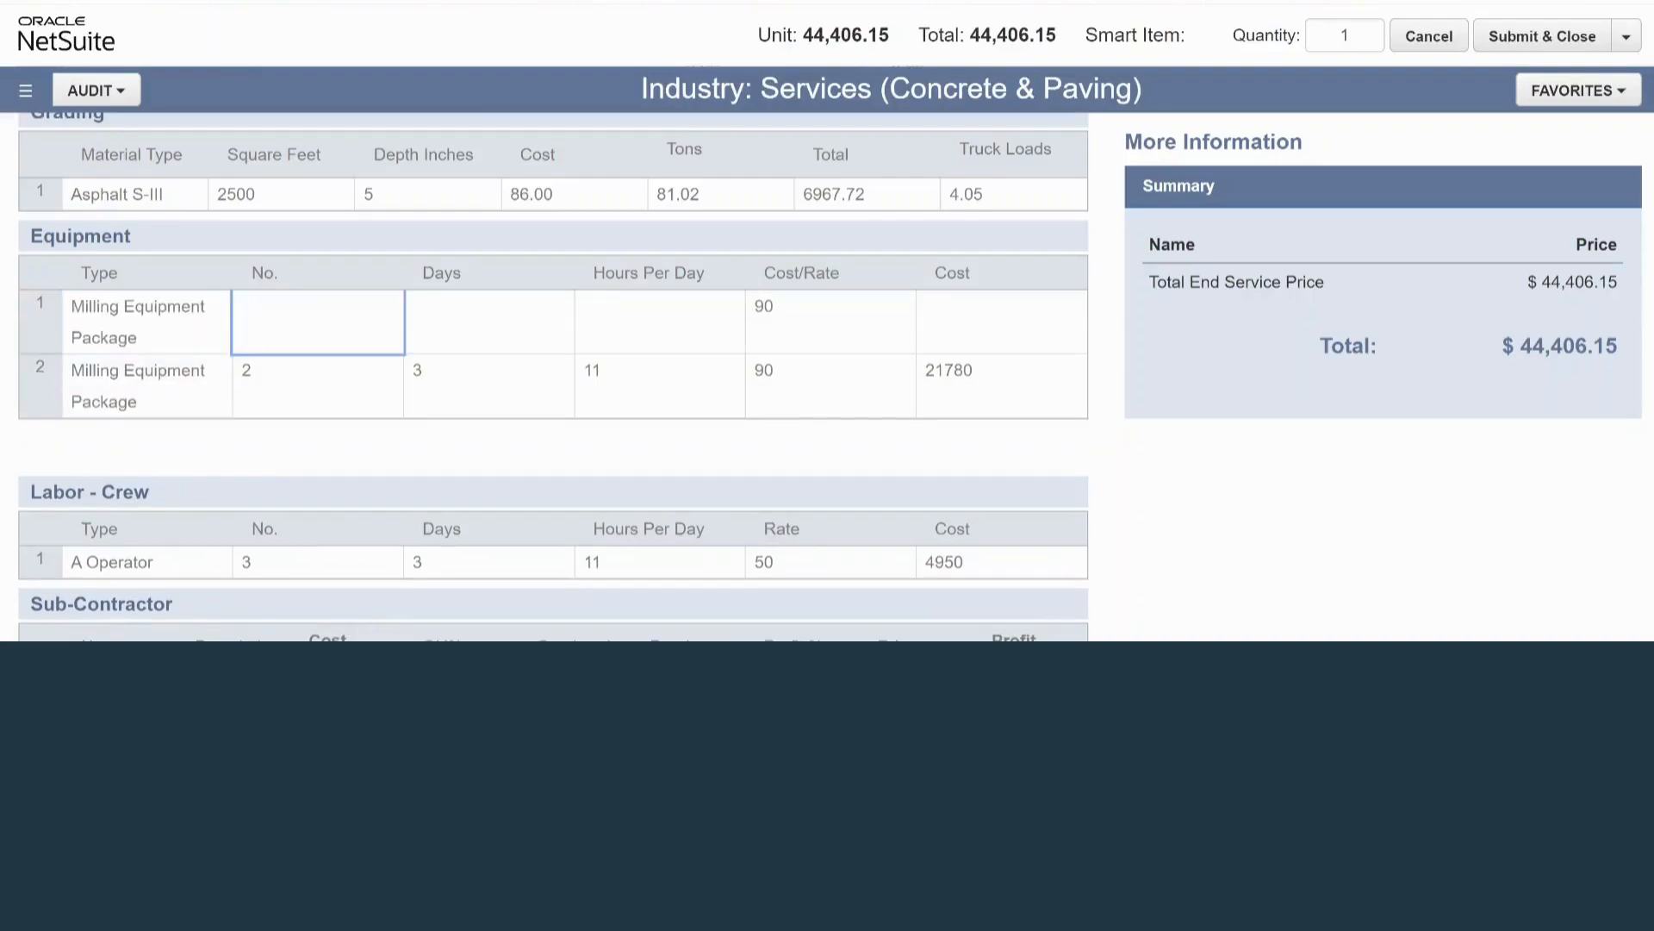
{"action": "type", "text": "3"}
{"action": "key", "text": "Tab"}
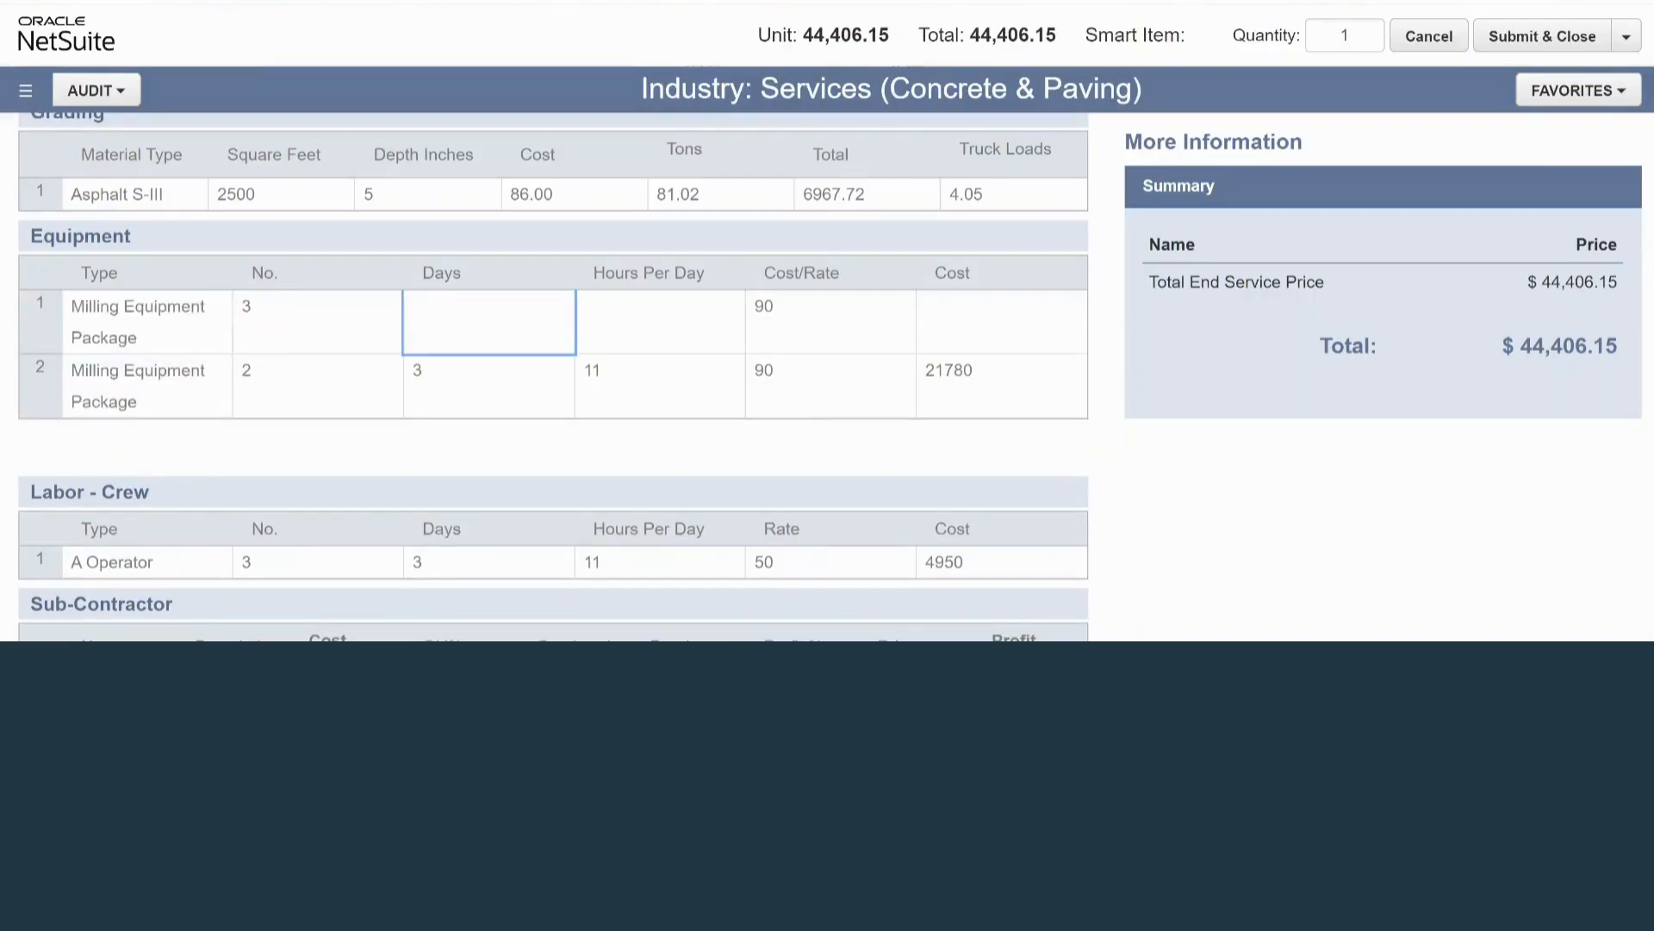
{"action": "type", "text": "4"}
{"action": "key", "text": "Tab"}
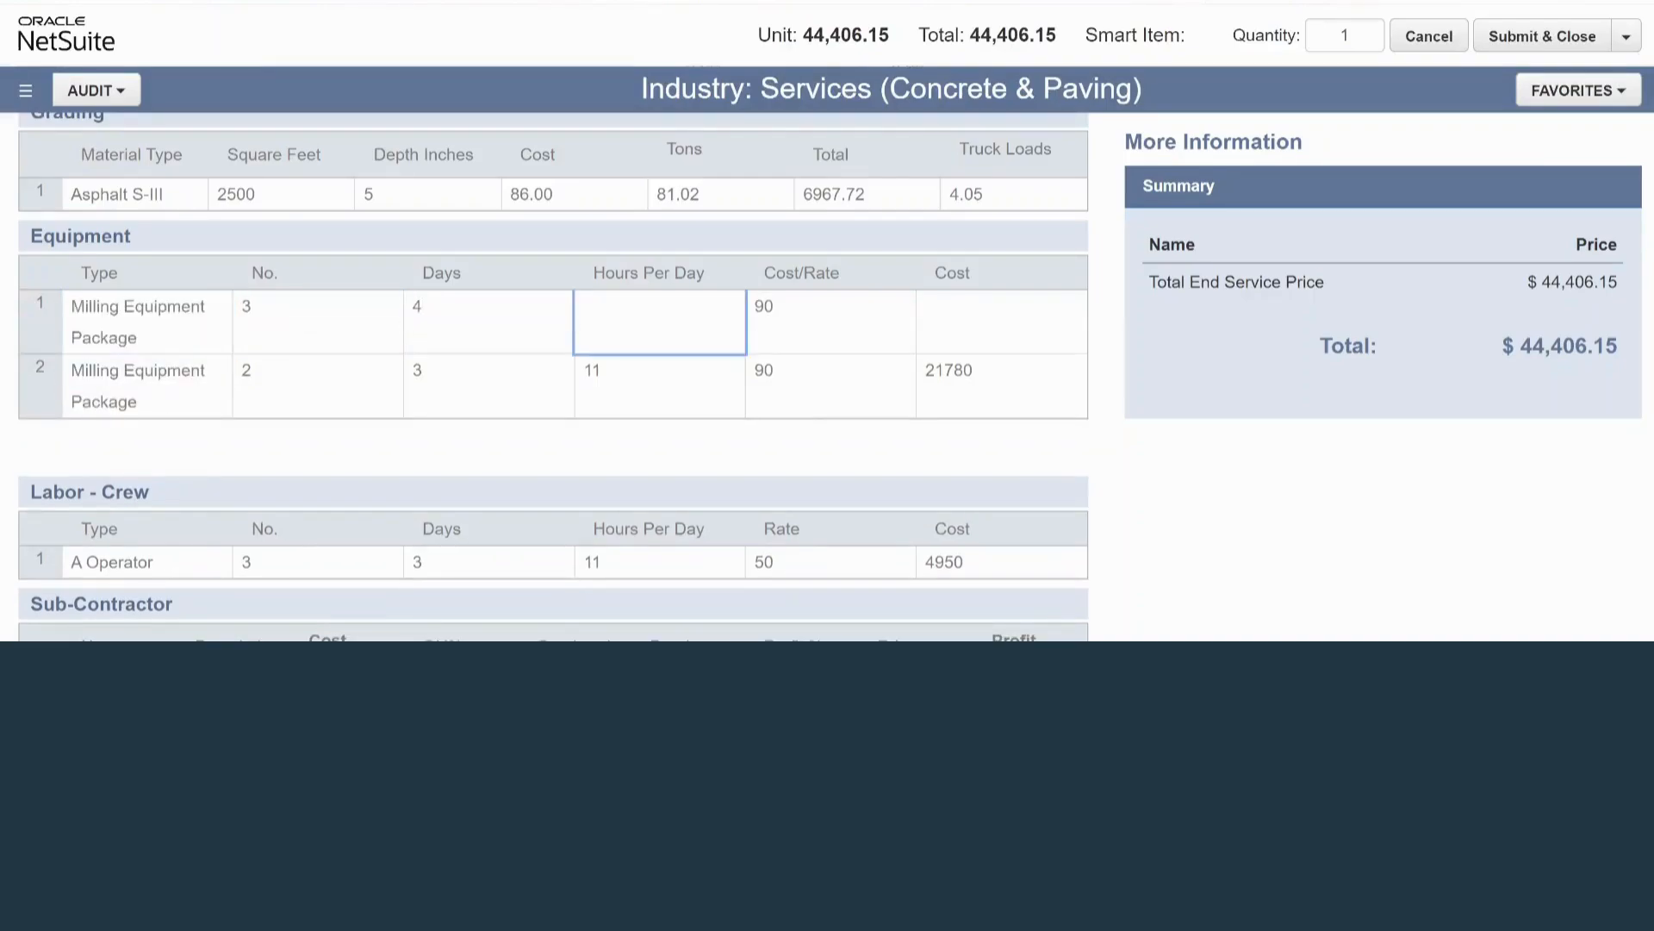
{"action": "type", "text": "10"}
{"action": "key", "text": "Tab"}
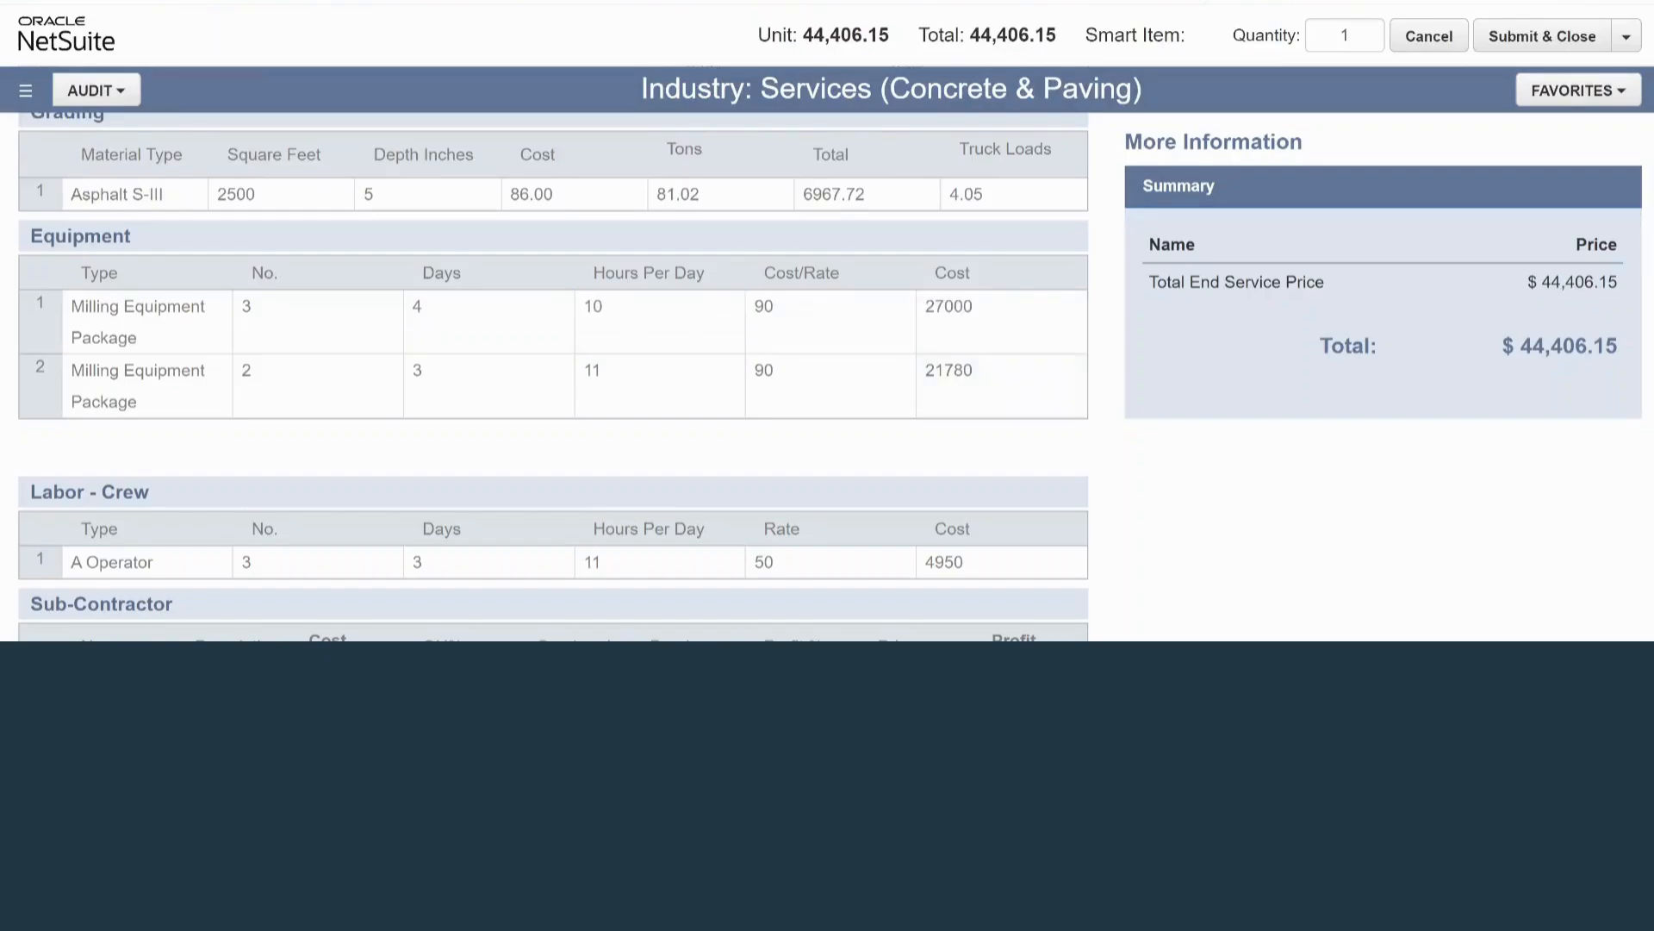
{"action": "left_click", "coordinate": [146, 322]}
{"action": "left_click", "coordinate": [147, 385]}
{"action": "left_click", "coordinate": [147, 322]}
{"action": "left_click", "coordinate": [146, 385]}
{"action": "left_click", "coordinate": [317, 385]}
Insert a new row above the A Operator entry in Labor - Crew and set its type to B Operators.
{"action": "scroll", "coordinate": [553, 377], "scroll_direction": "down", "scroll_amount": 3}
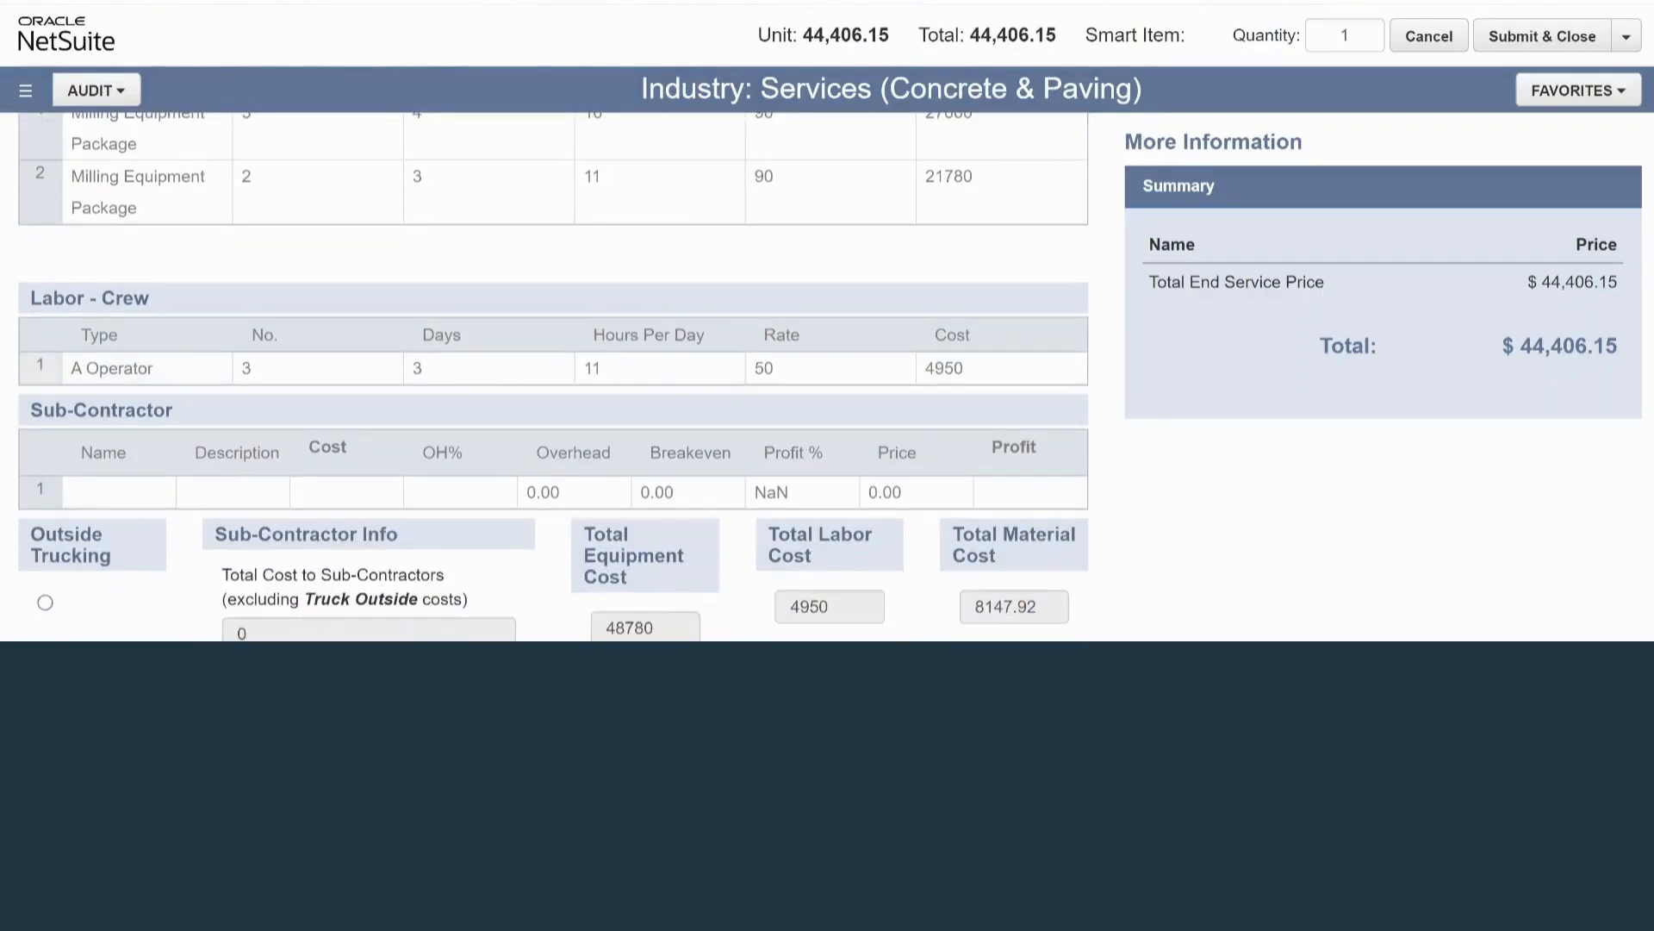
{"action": "left_click", "coordinate": [40, 365]}
{"action": "left_click", "coordinate": [82, 379]}
{"action": "left_click", "coordinate": [146, 369]}
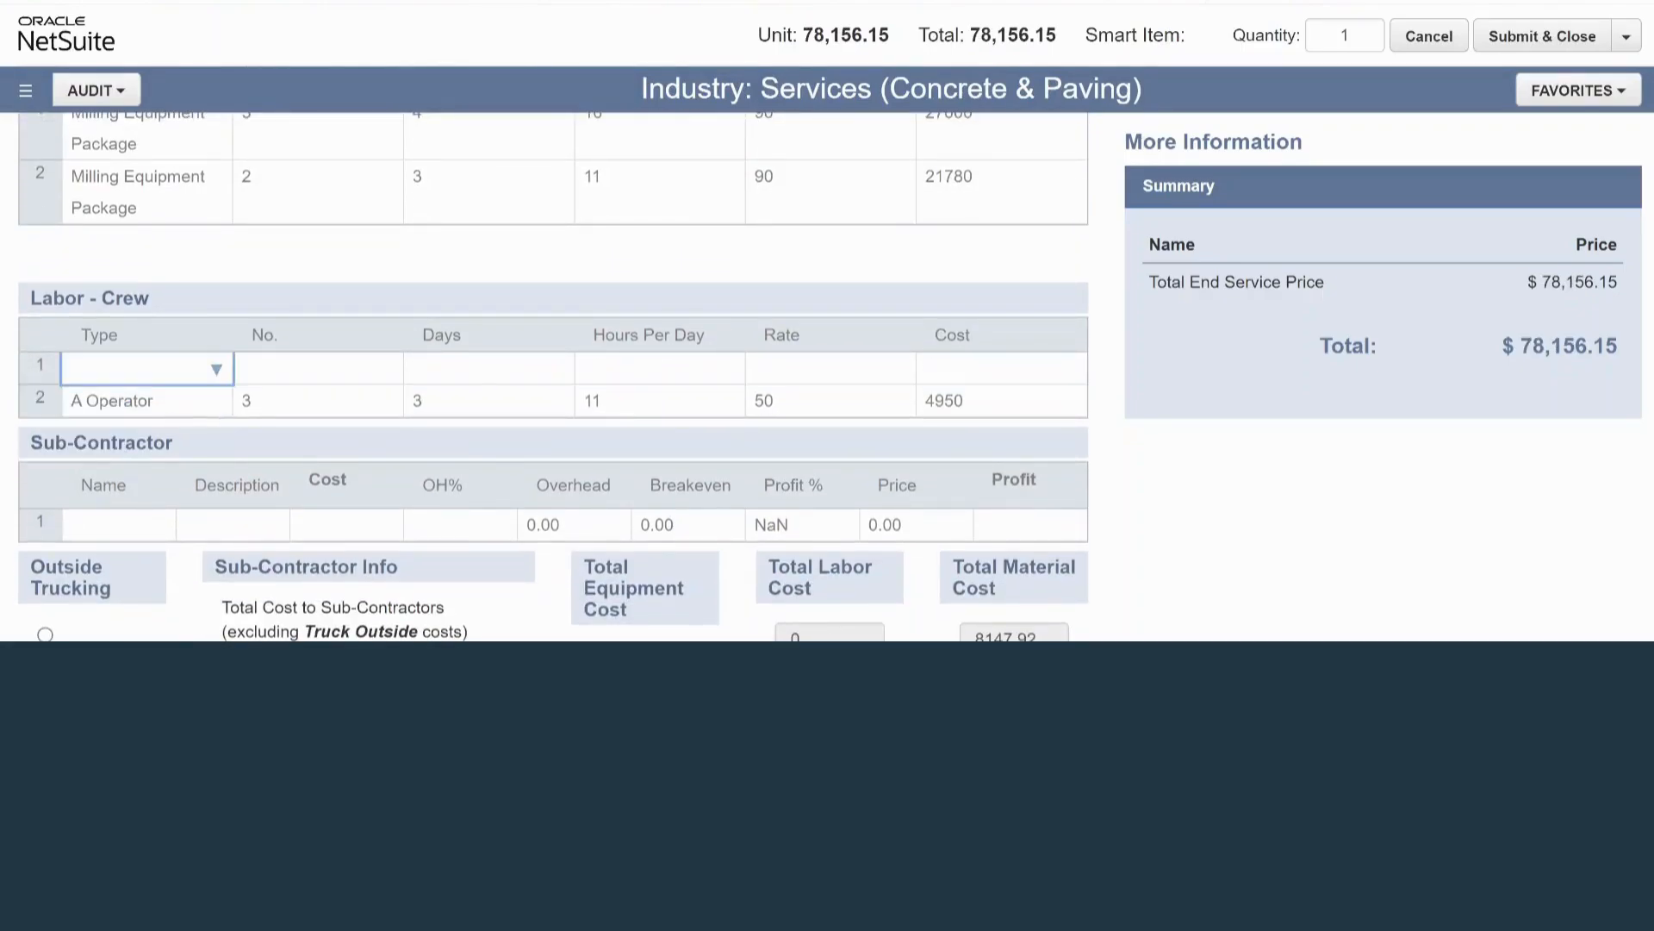
{"action": "left_click", "coordinate": [216, 369]}
{"action": "left_click", "coordinate": [122, 452]}
Fill the B Operators row in Labor - Crew with a number of 2, 2 days and 8 hours per day.
{"action": "left_click", "coordinate": [318, 369]}
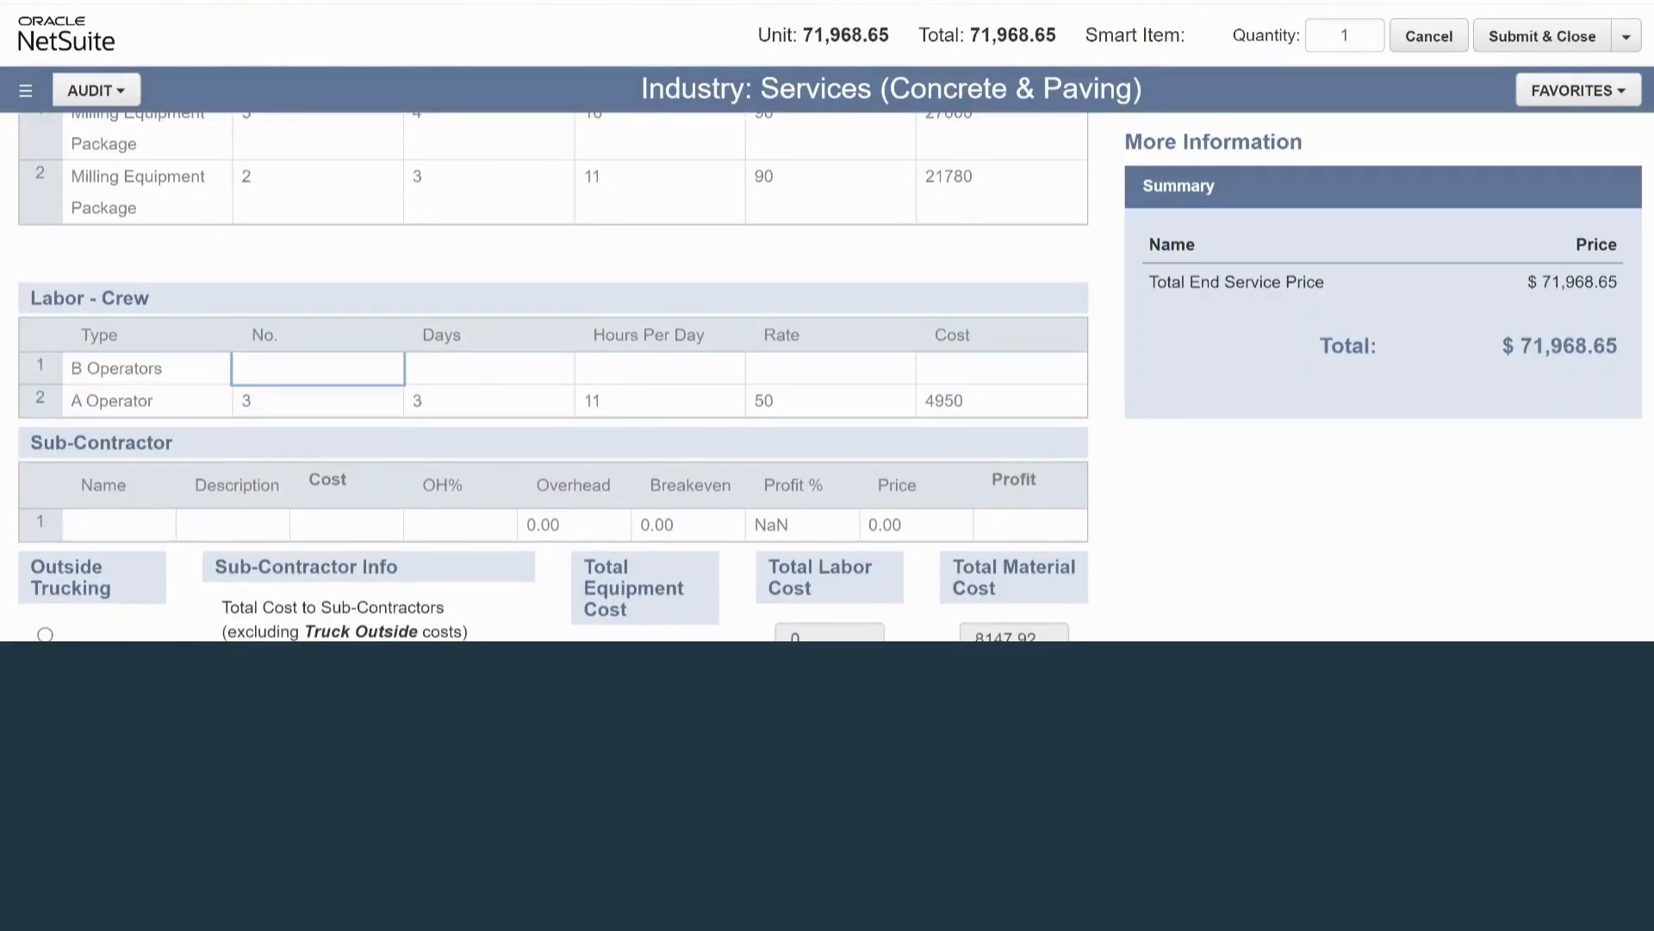
{"action": "type", "text": "2"}
{"action": "key", "text": "Tab"}
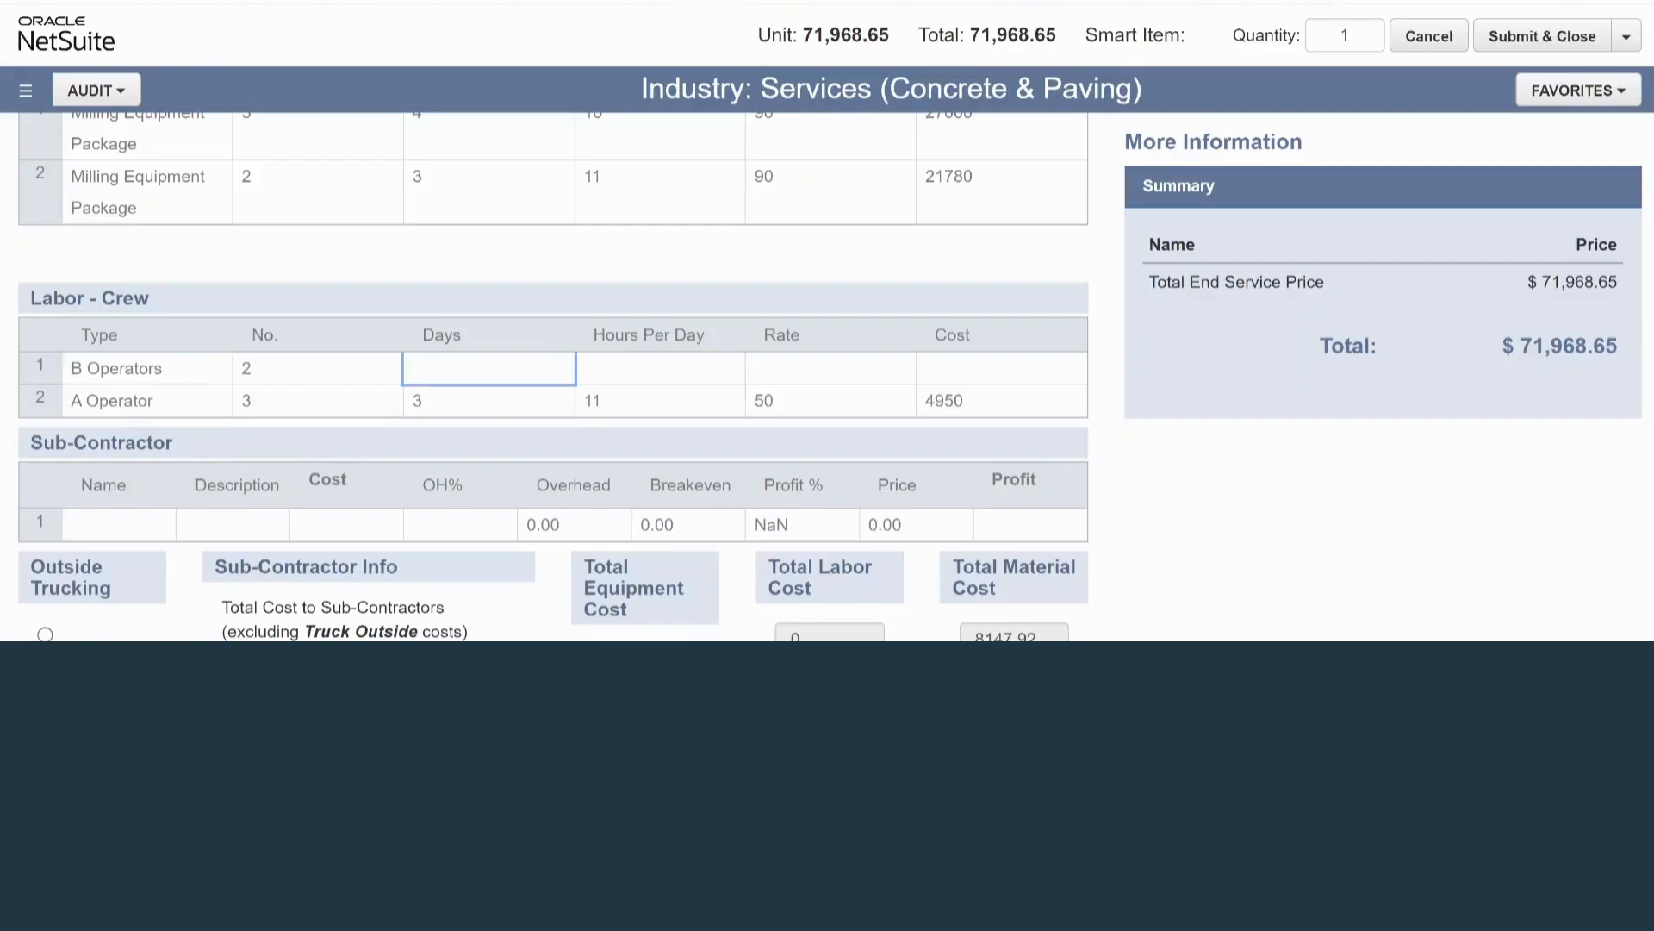
{"action": "type", "text": "2"}
{"action": "key", "text": "Tab"}
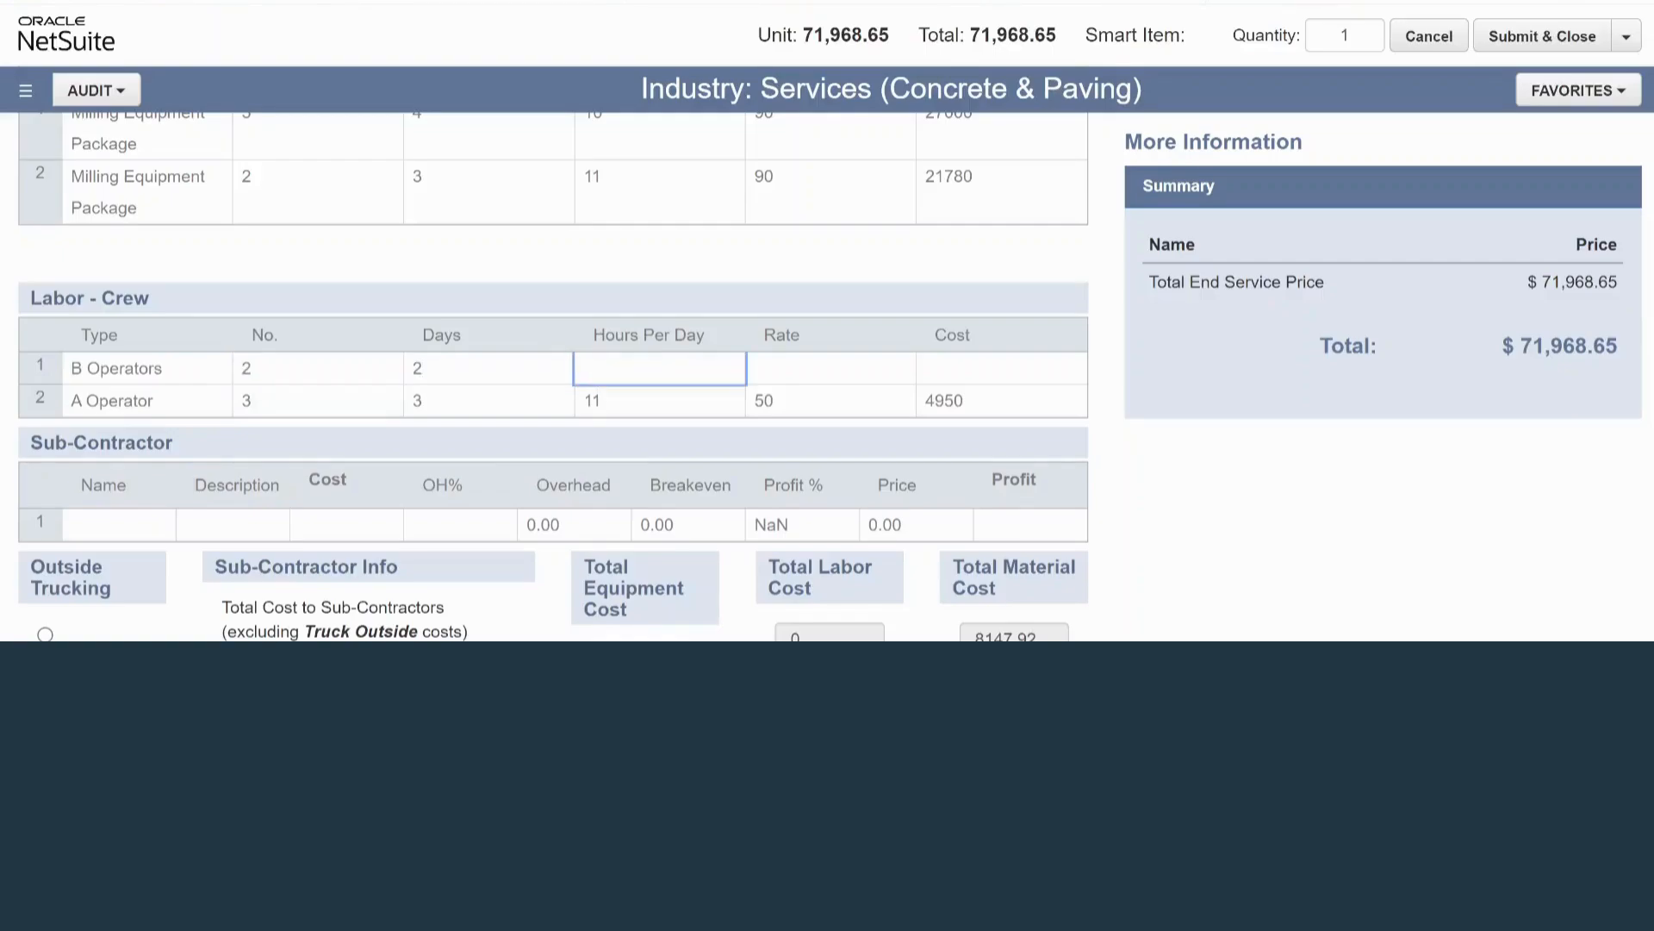
{"action": "type", "text": "8"}
{"action": "key", "text": "Tab"}
Set the rate of the B Operators row to 45, using the A Operator row's rate as reference.
{"action": "left_click", "coordinate": [830, 368]}
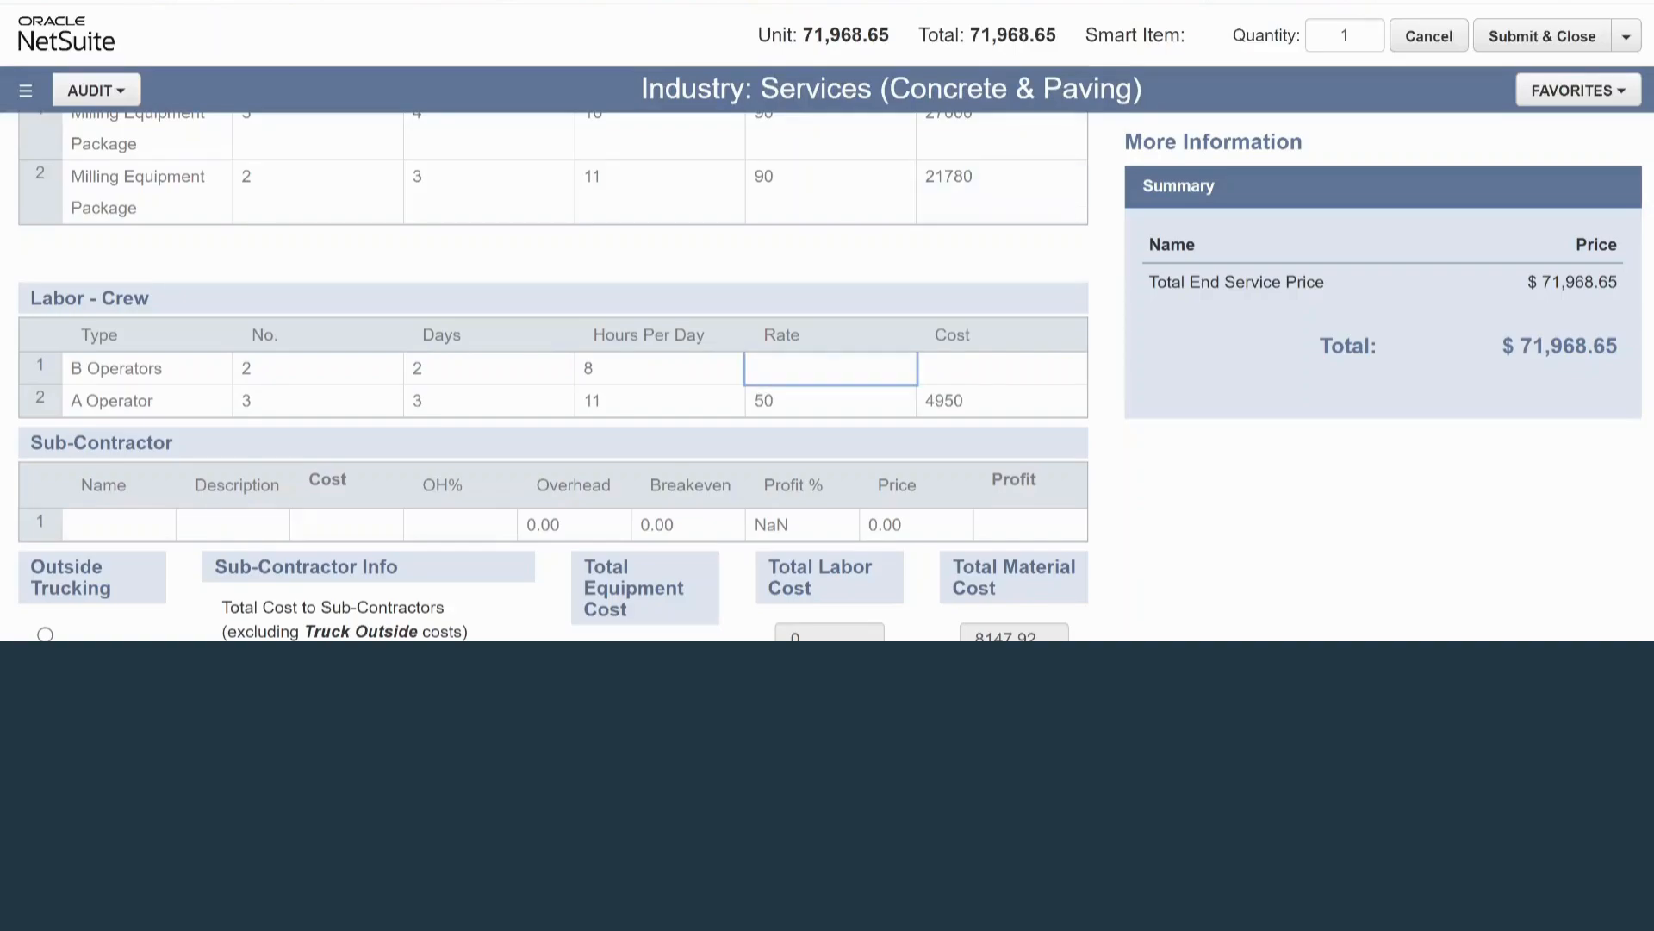
{"action": "left_click", "coordinate": [831, 400]}
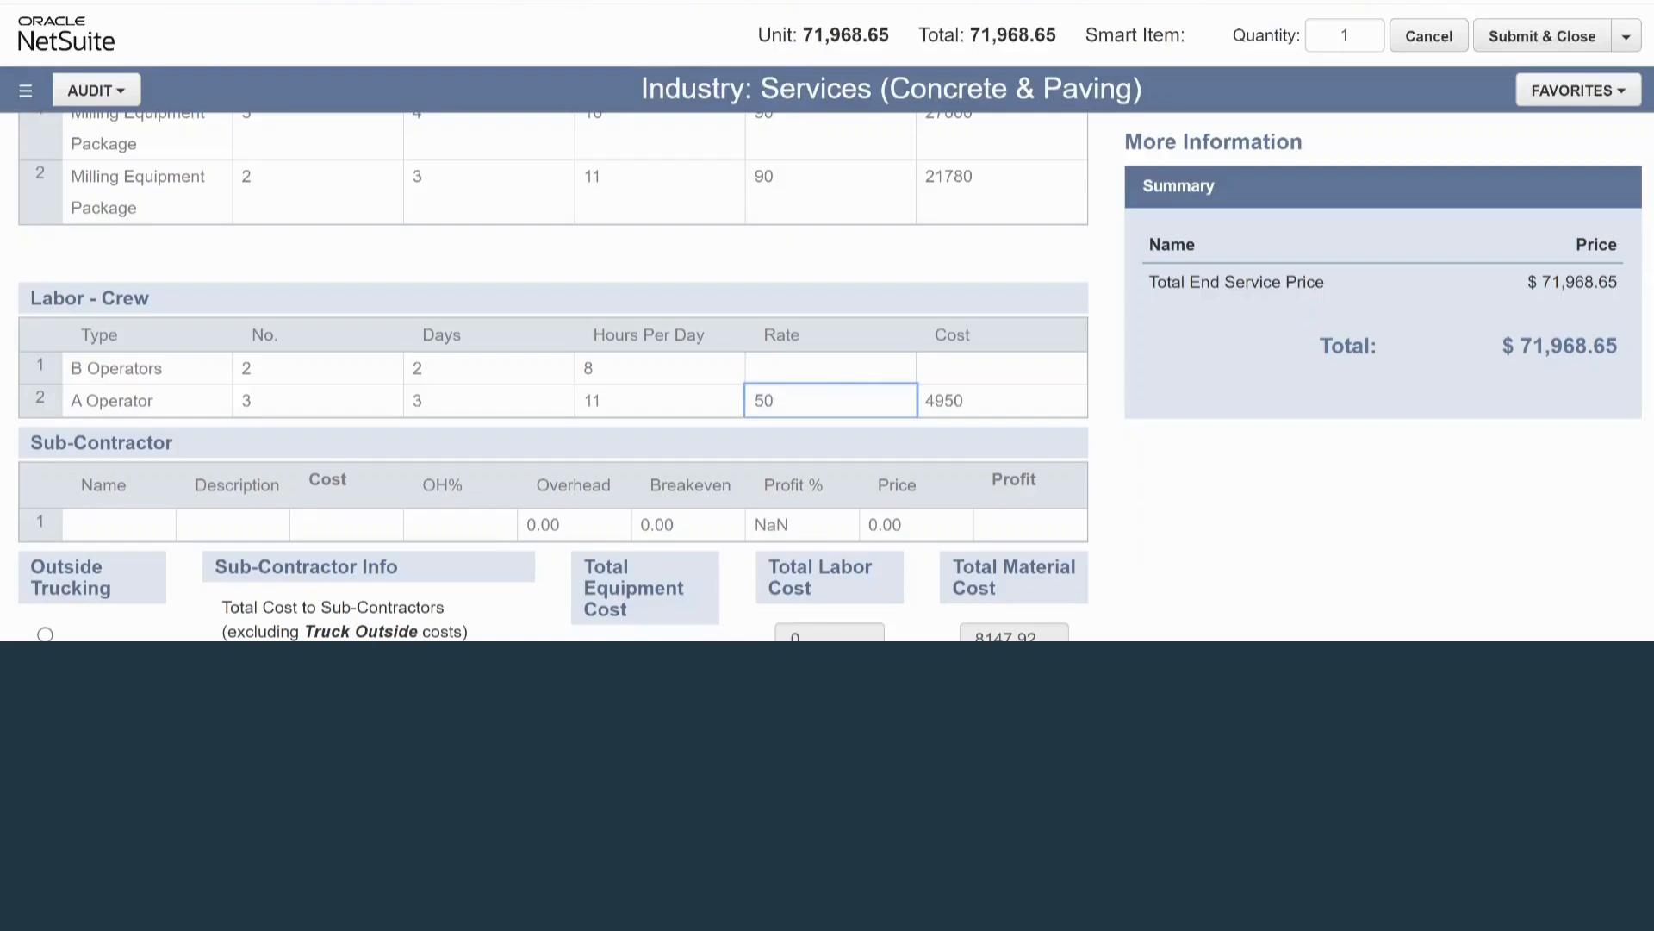
{"action": "left_click", "coordinate": [830, 368]}
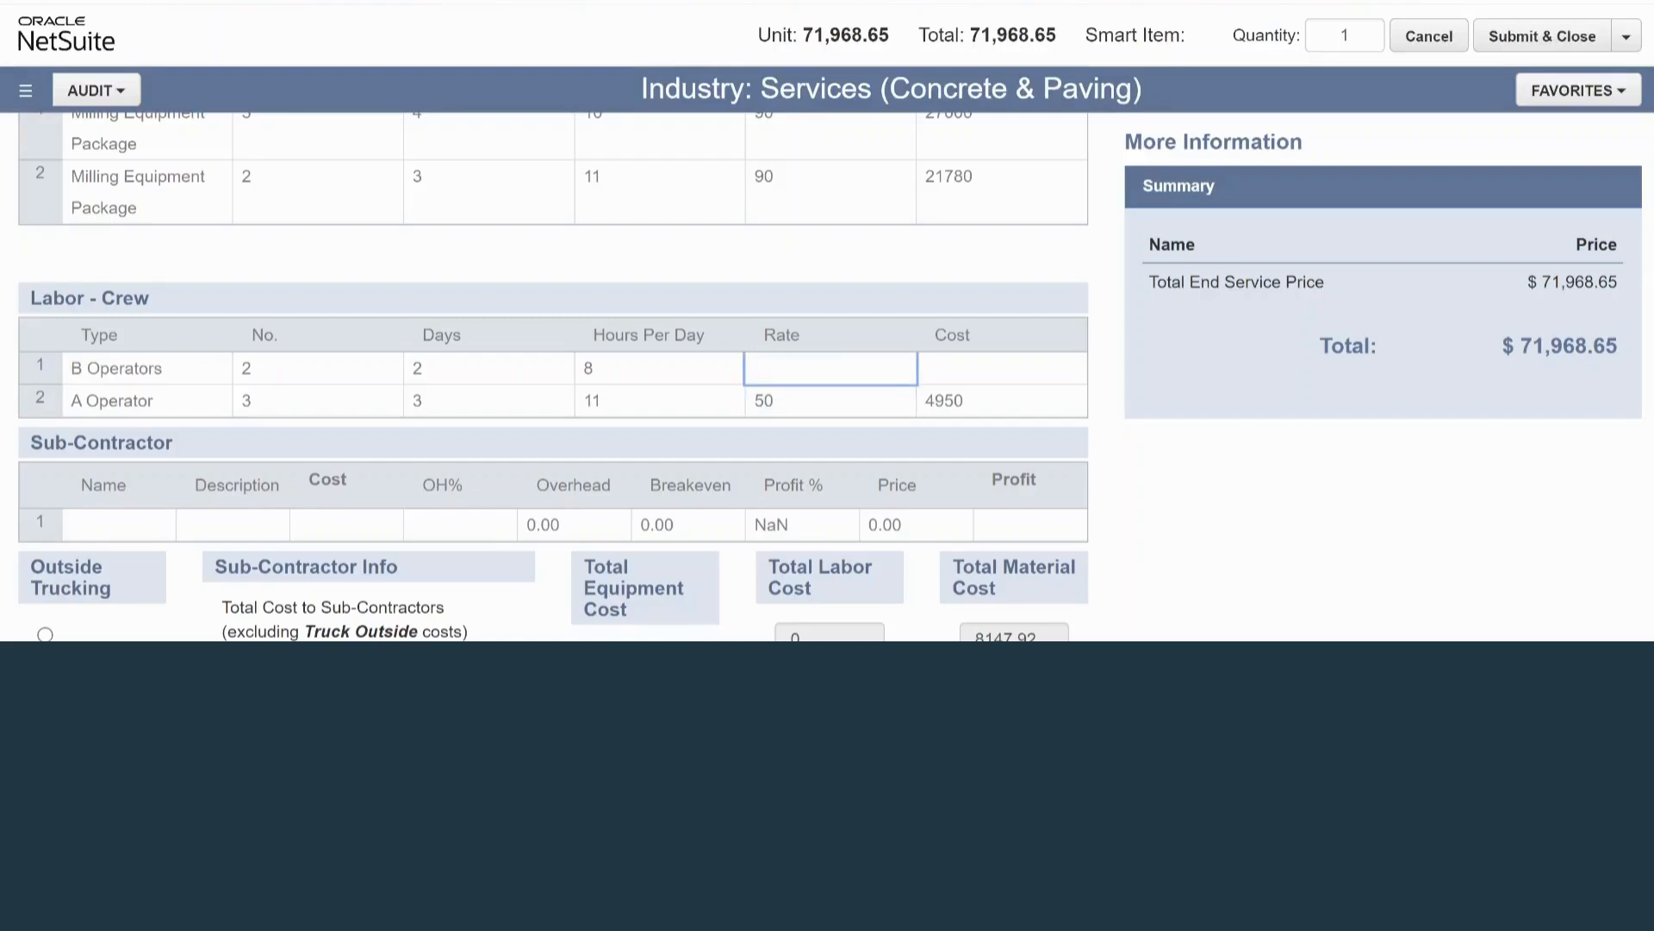
{"action": "type", "text": "45"}
{"action": "key", "text": "Return"}
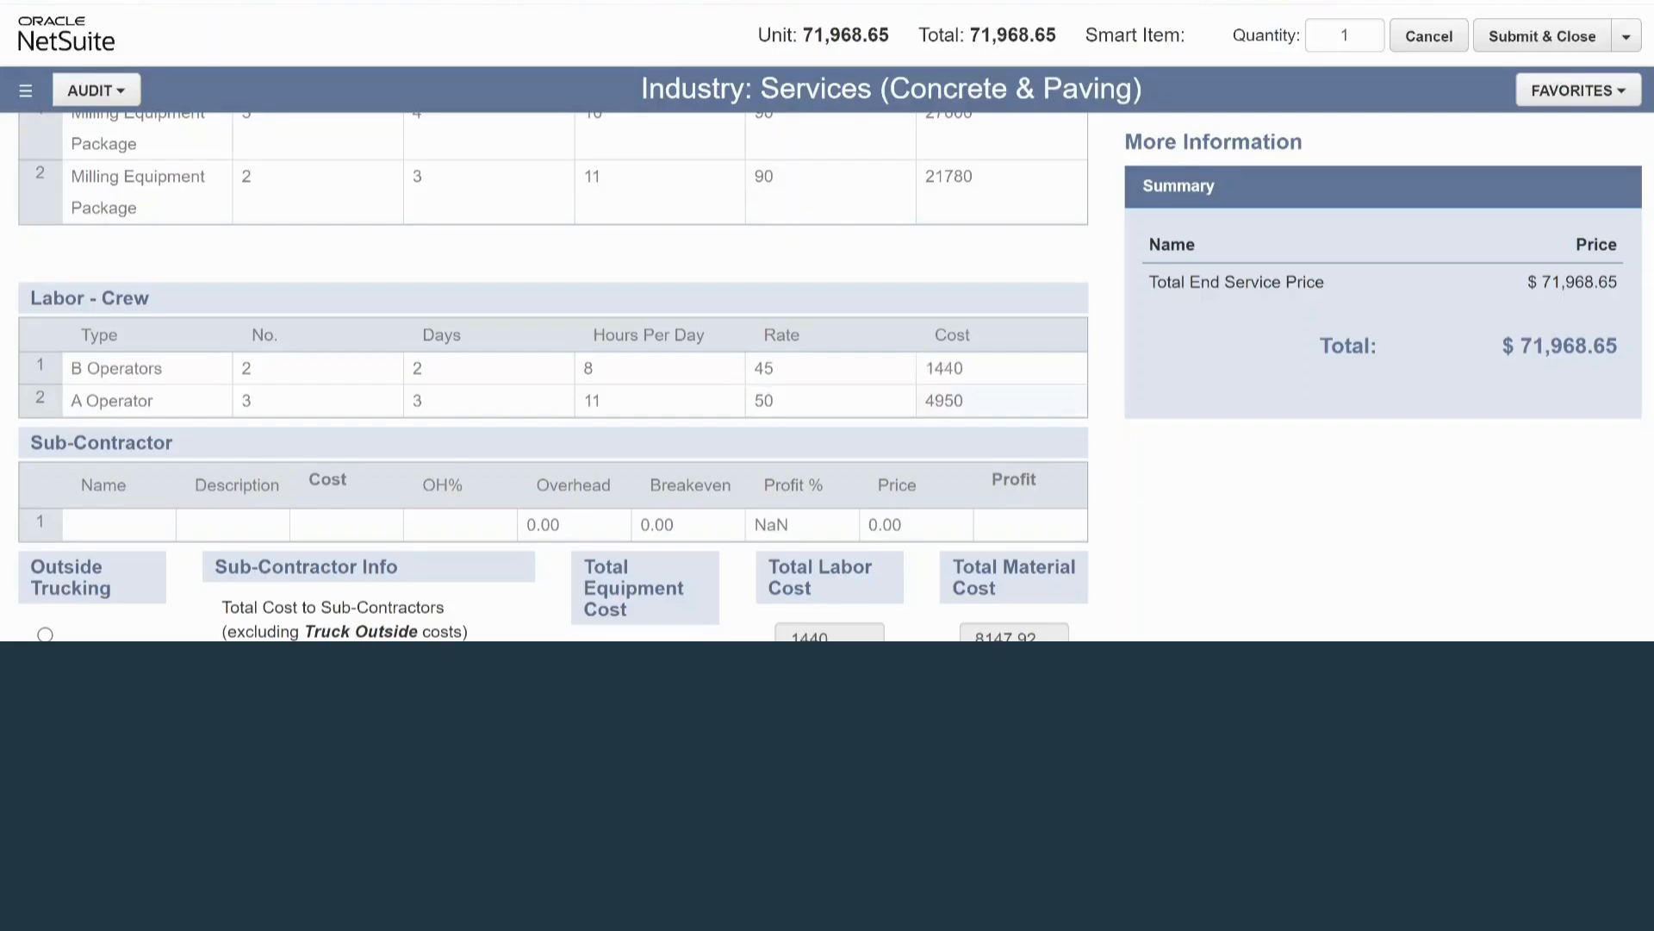
Examine the total equipment, labor and material costs together with the Materials, Equipment and Labor tables that feed them.
{"action": "scroll", "coordinate": [626, 87], "scroll_direction": "down", "scroll_amount": 3}
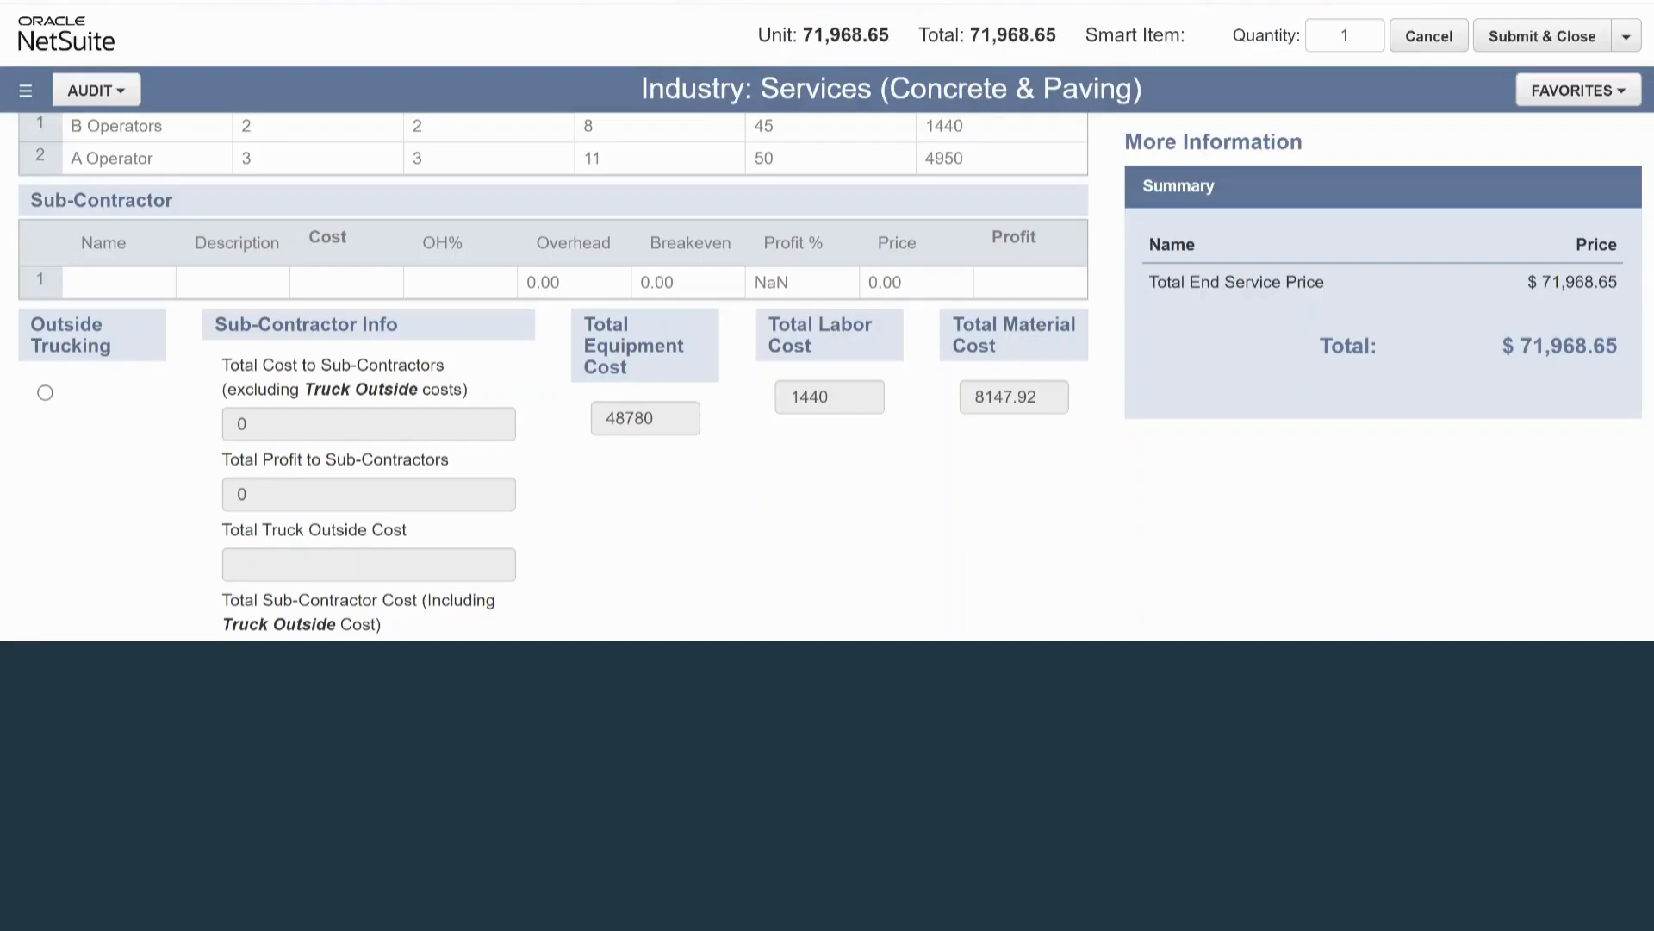
{"action": "scroll", "coordinate": [553, 375], "scroll_direction": "down", "scroll_amount": 1}
{"action": "scroll", "coordinate": [554, 377], "scroll_direction": "down", "scroll_amount": 1}
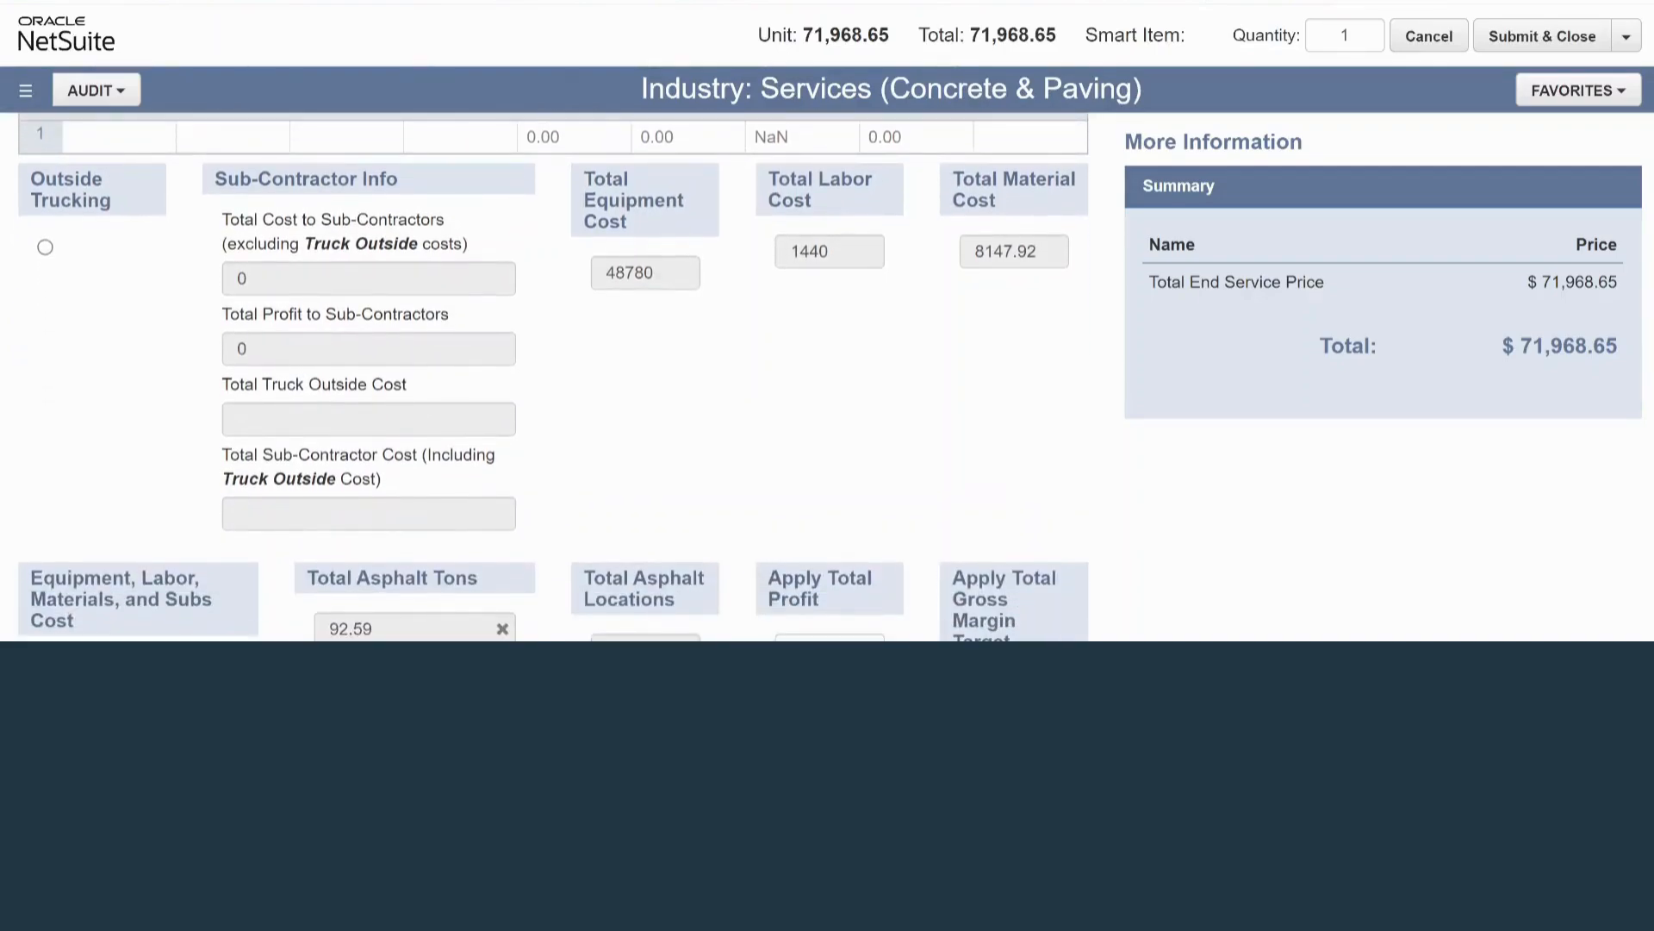
{"action": "double_click", "coordinate": [629, 273]}
{"action": "double_click", "coordinate": [809, 252]}
{"action": "scroll", "coordinate": [553, 376], "scroll_direction": "down", "scroll_amount": 1}
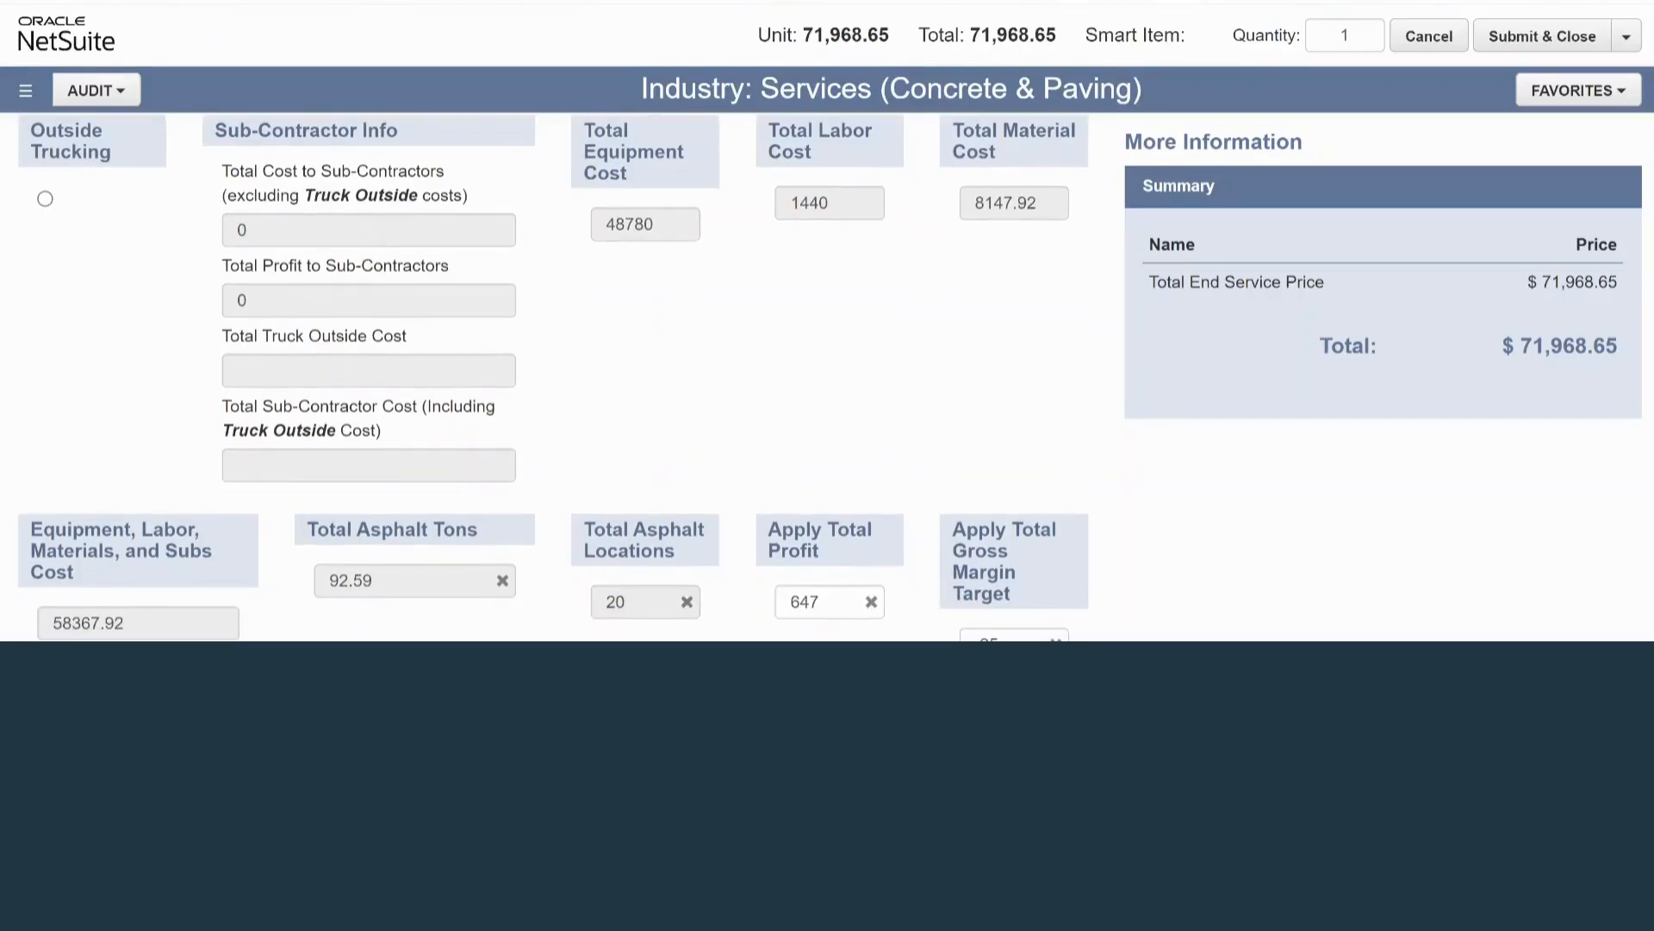
{"action": "double_click", "coordinate": [1006, 203]}
{"action": "scroll", "coordinate": [553, 376], "scroll_direction": "up", "scroll_amount": 15}
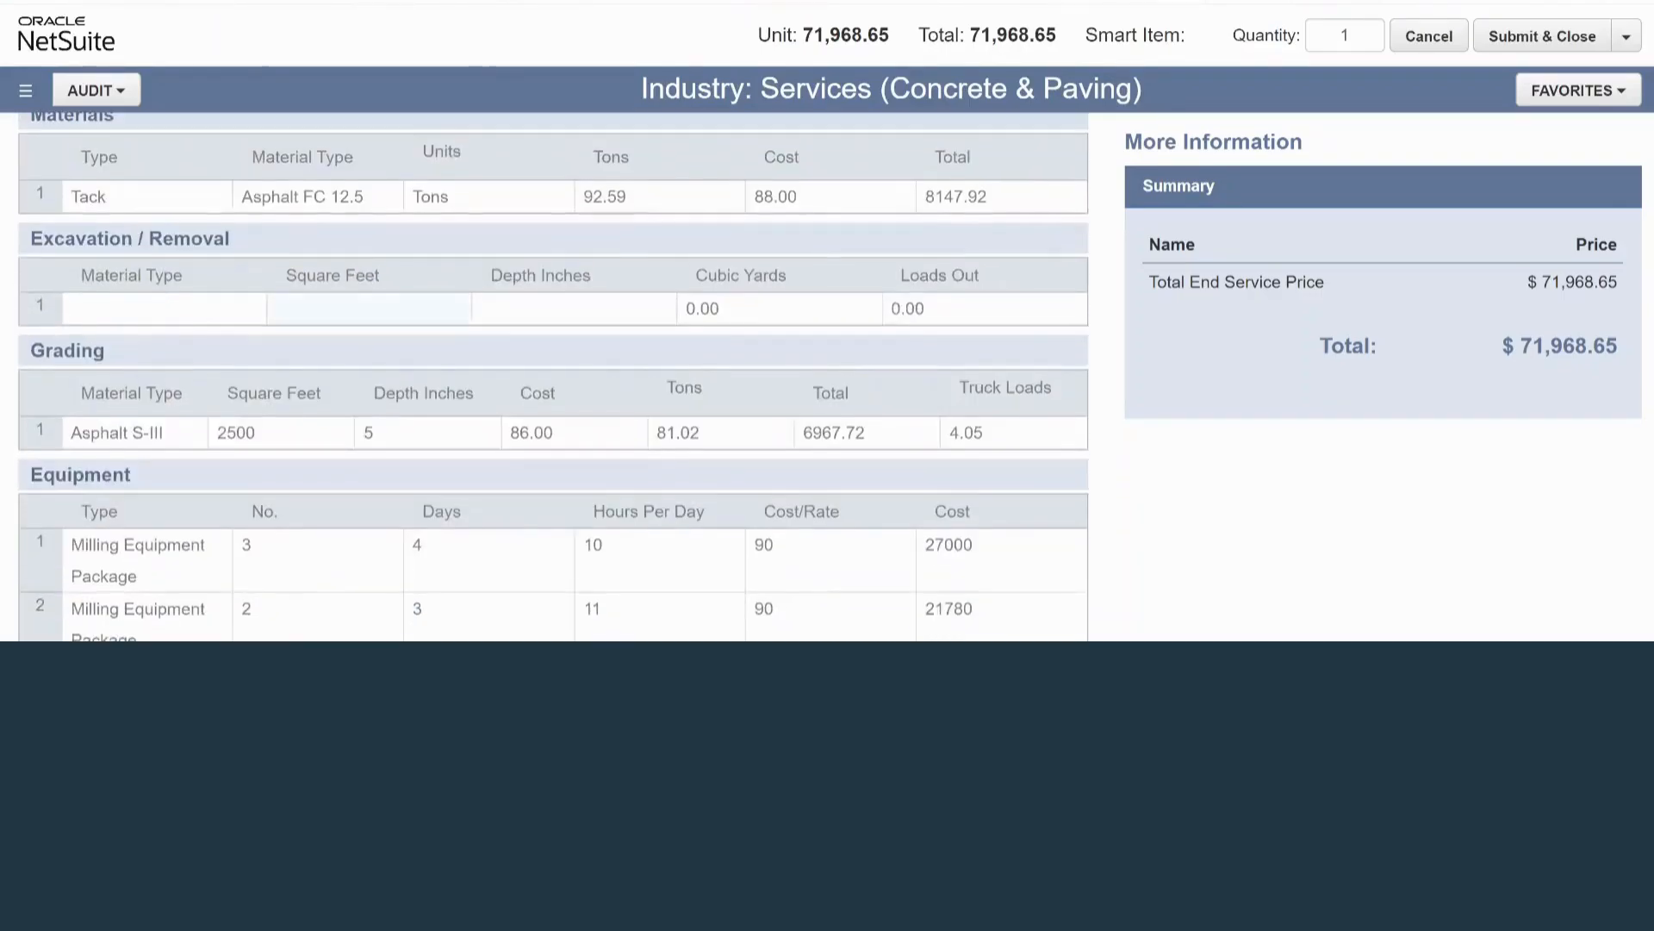
{"action": "scroll", "coordinate": [553, 376], "scroll_direction": "down", "scroll_amount": 15}
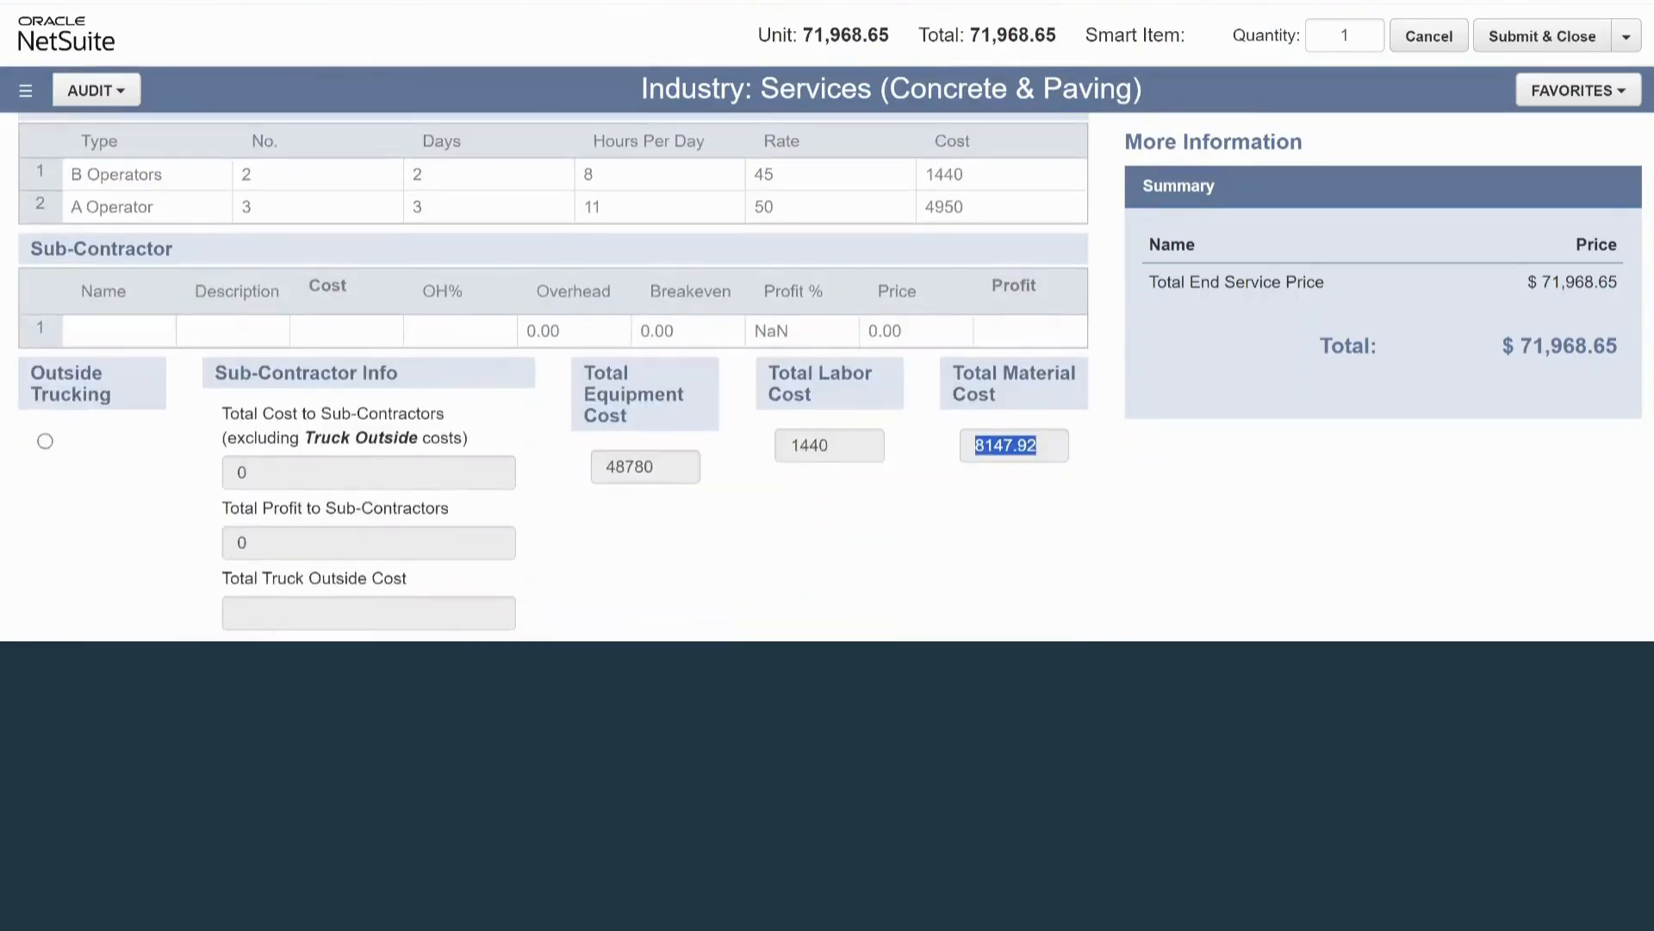
{"action": "scroll", "coordinate": [553, 376], "scroll_direction": "down", "scroll_amount": 4}
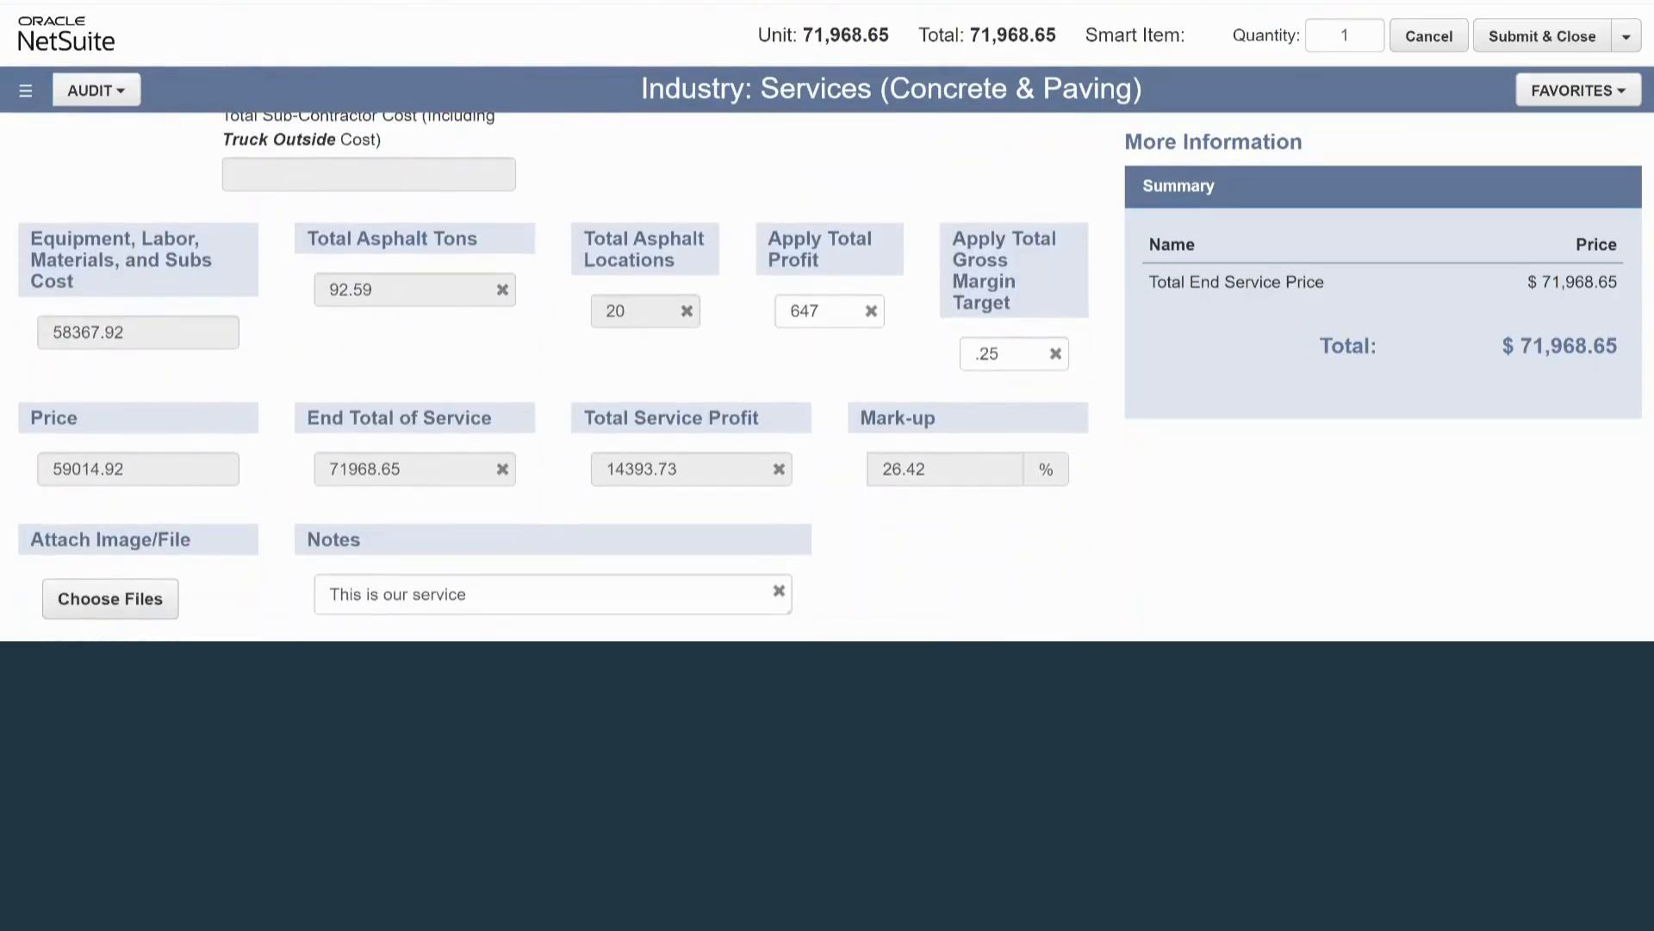
Examine the combined equipment, labor, materials and subs cost, the asphalt tons, the service profit and the summary total.
{"action": "left_click_drag", "start_coordinate": [41, 238], "coordinate": [75, 281]}
{"action": "left_click", "coordinate": [95, 281]}
{"action": "double_click", "coordinate": [351, 290]}
{"action": "left_click", "coordinate": [414, 335]}
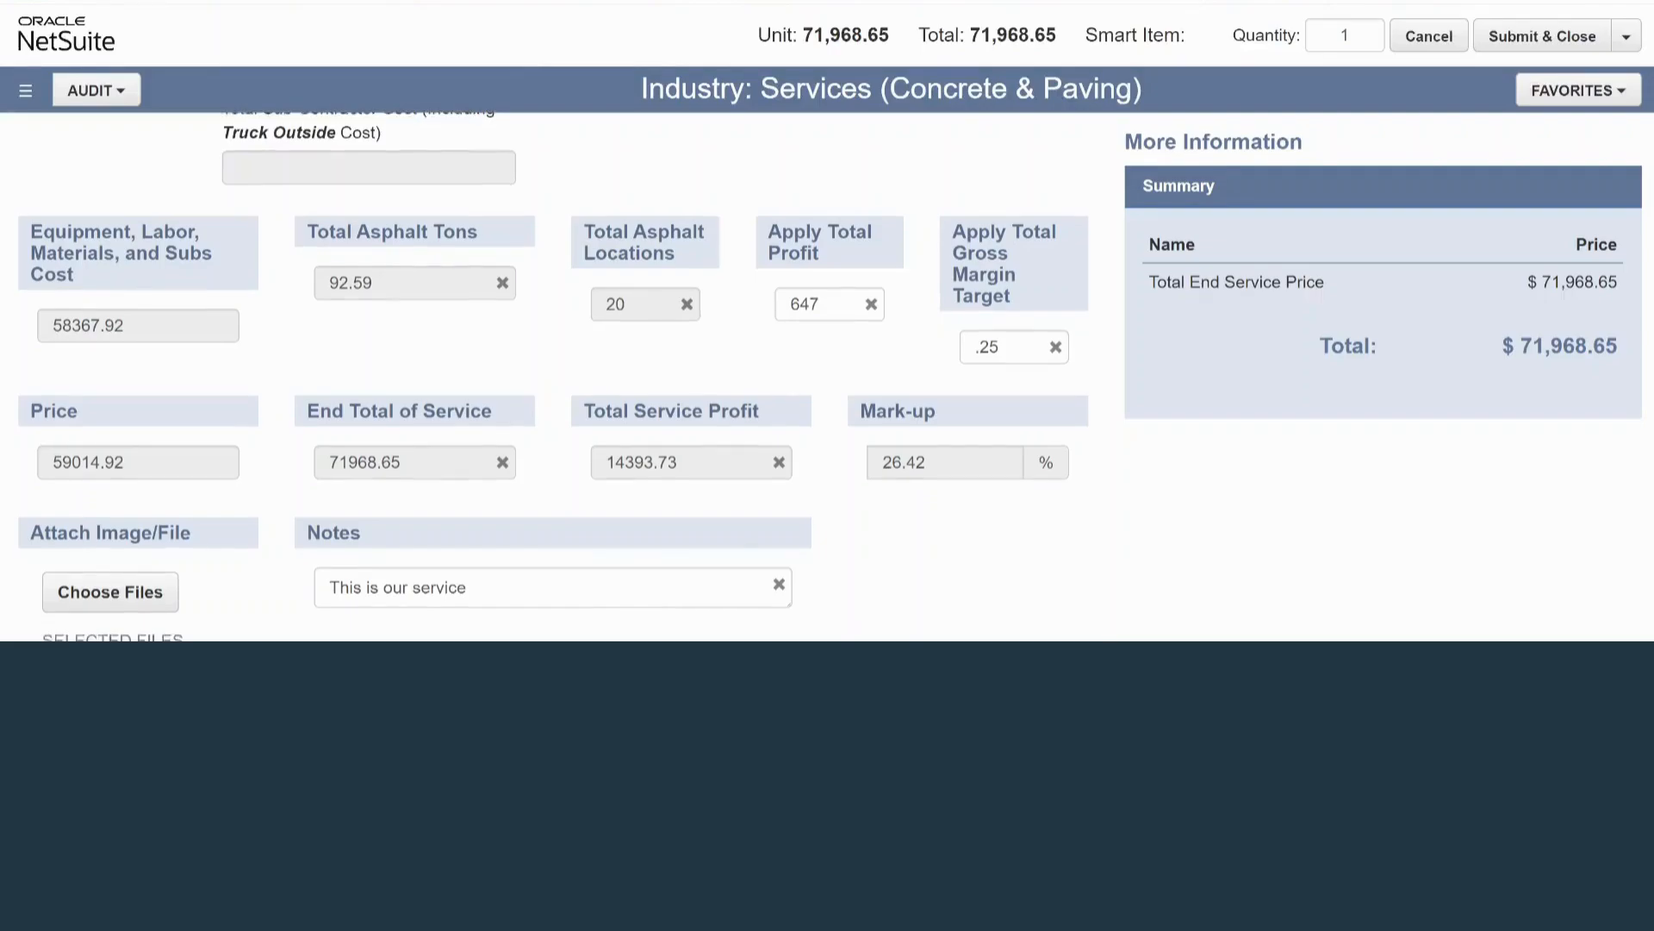
{"action": "scroll", "coordinate": [551, 376], "scroll_direction": "down", "scroll_amount": 1}
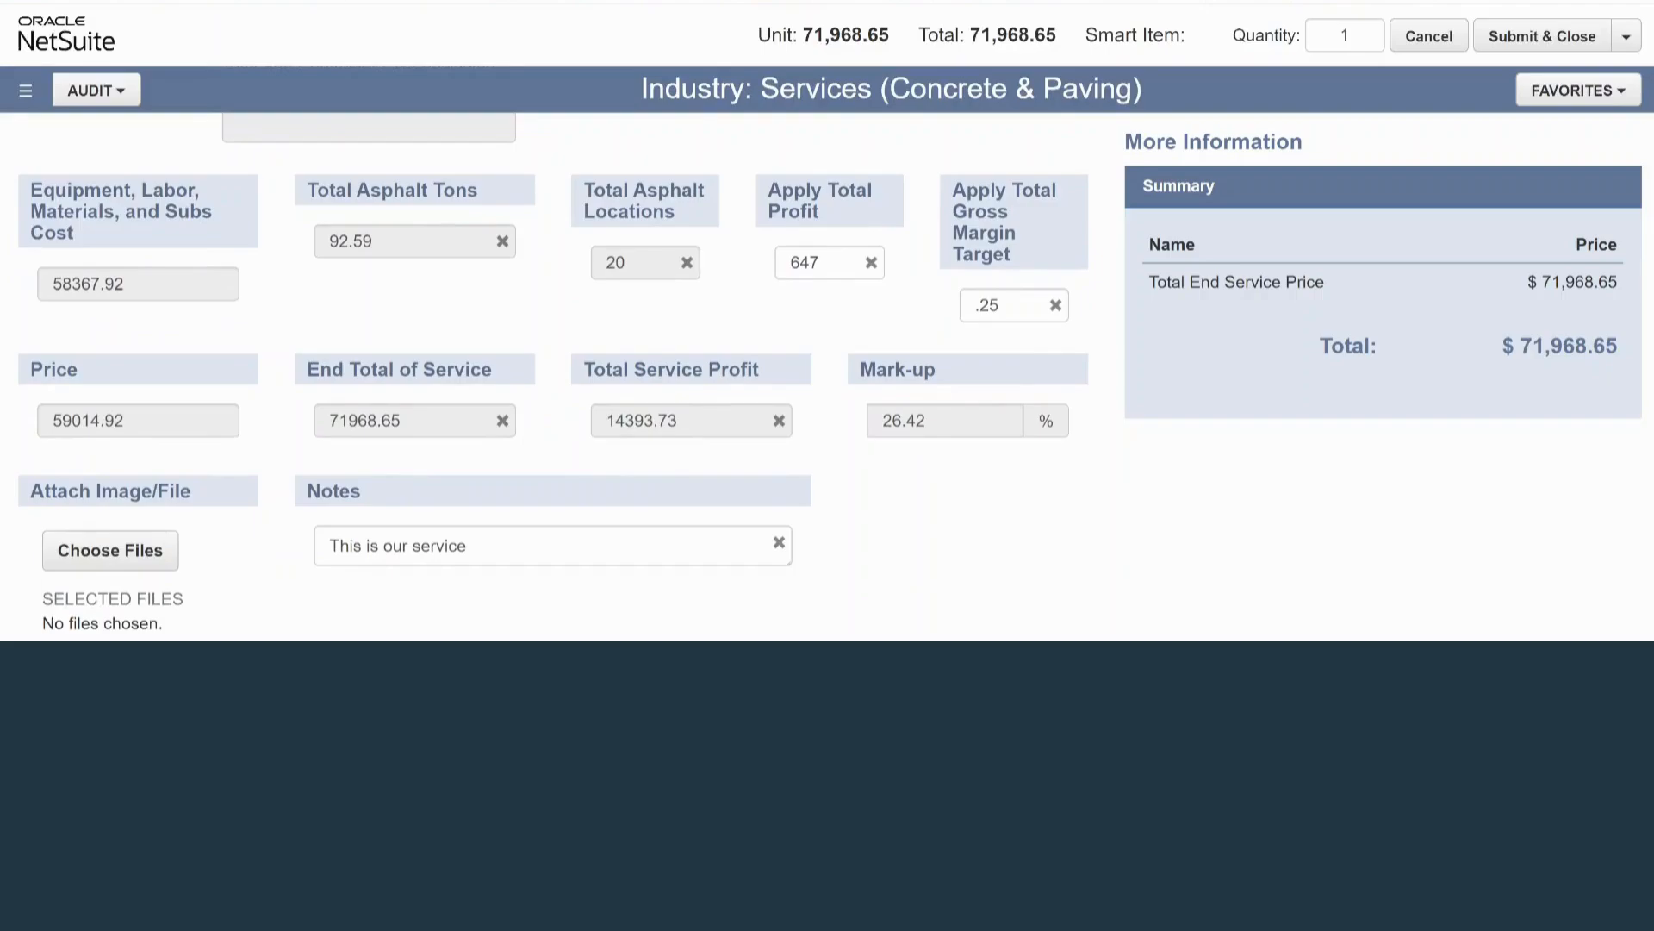
{"action": "scroll", "coordinate": [552, 378], "scroll_direction": "down", "scroll_amount": 2}
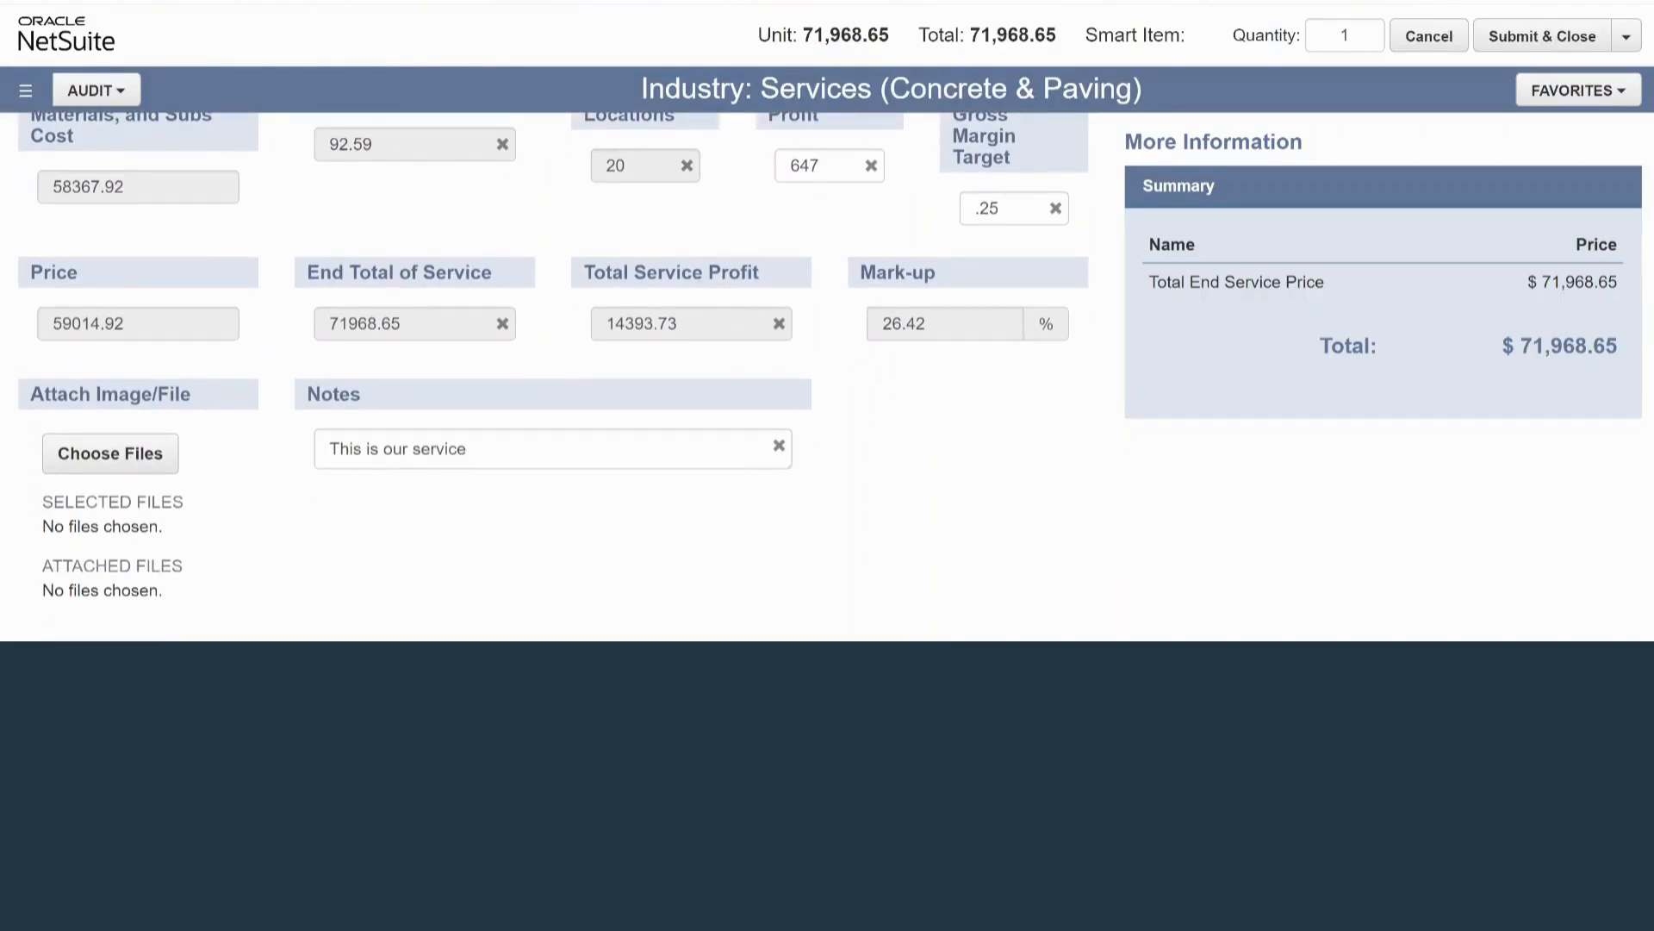
{"action": "double_click", "coordinate": [642, 324]}
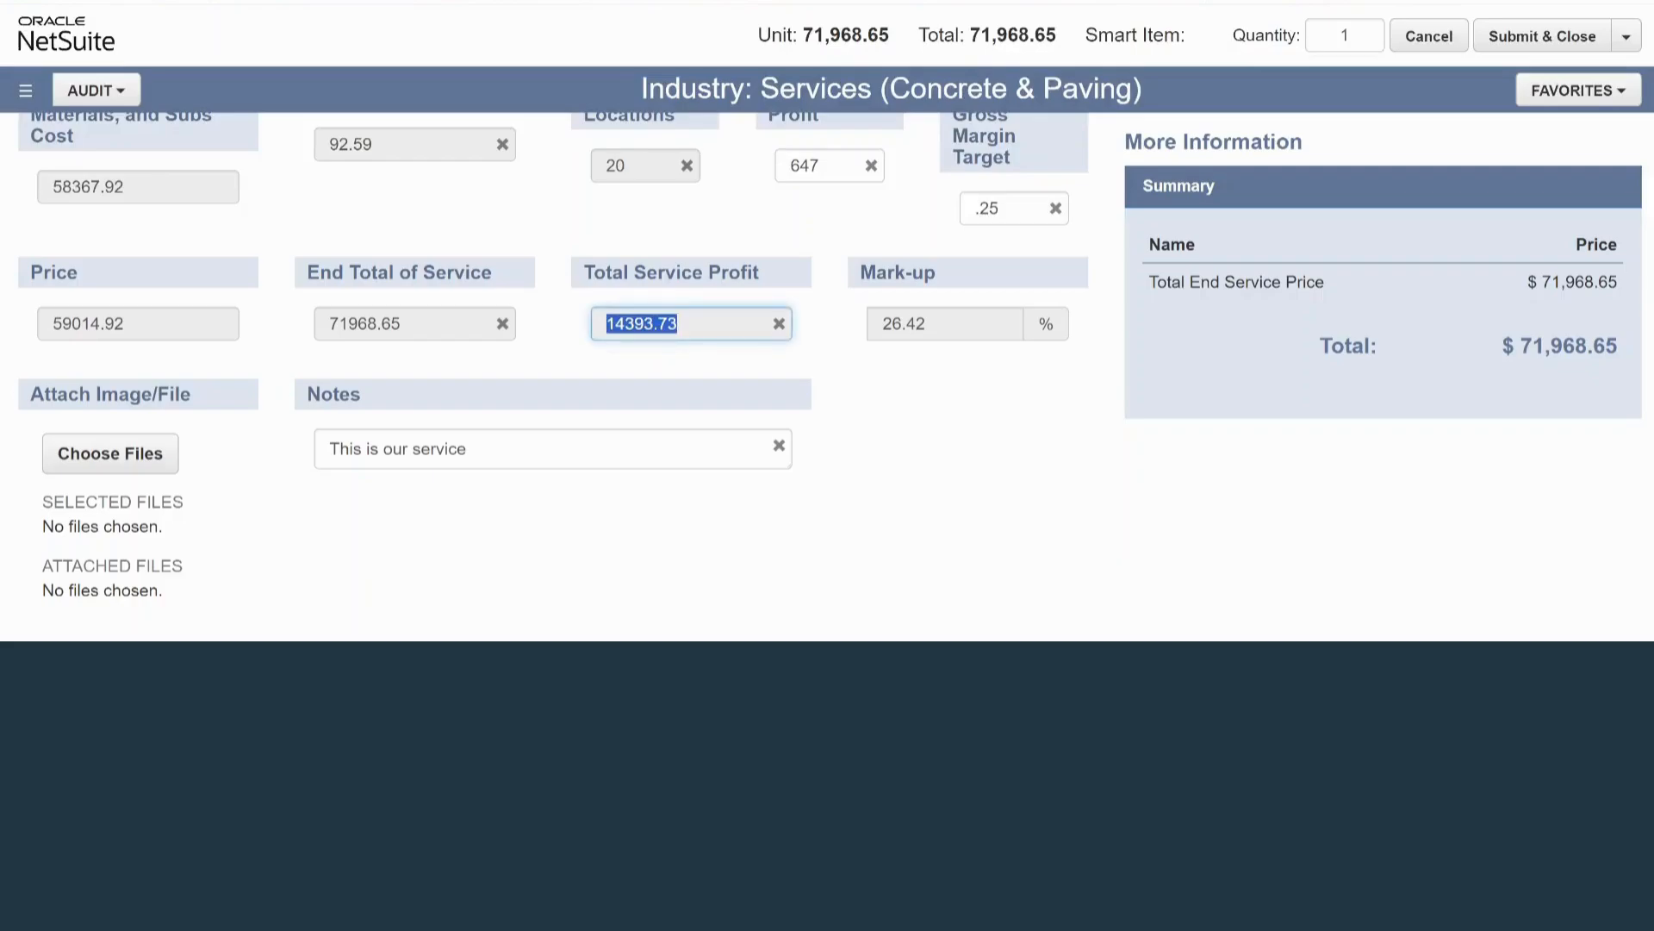
{"action": "left_click", "coordinate": [681, 362]}
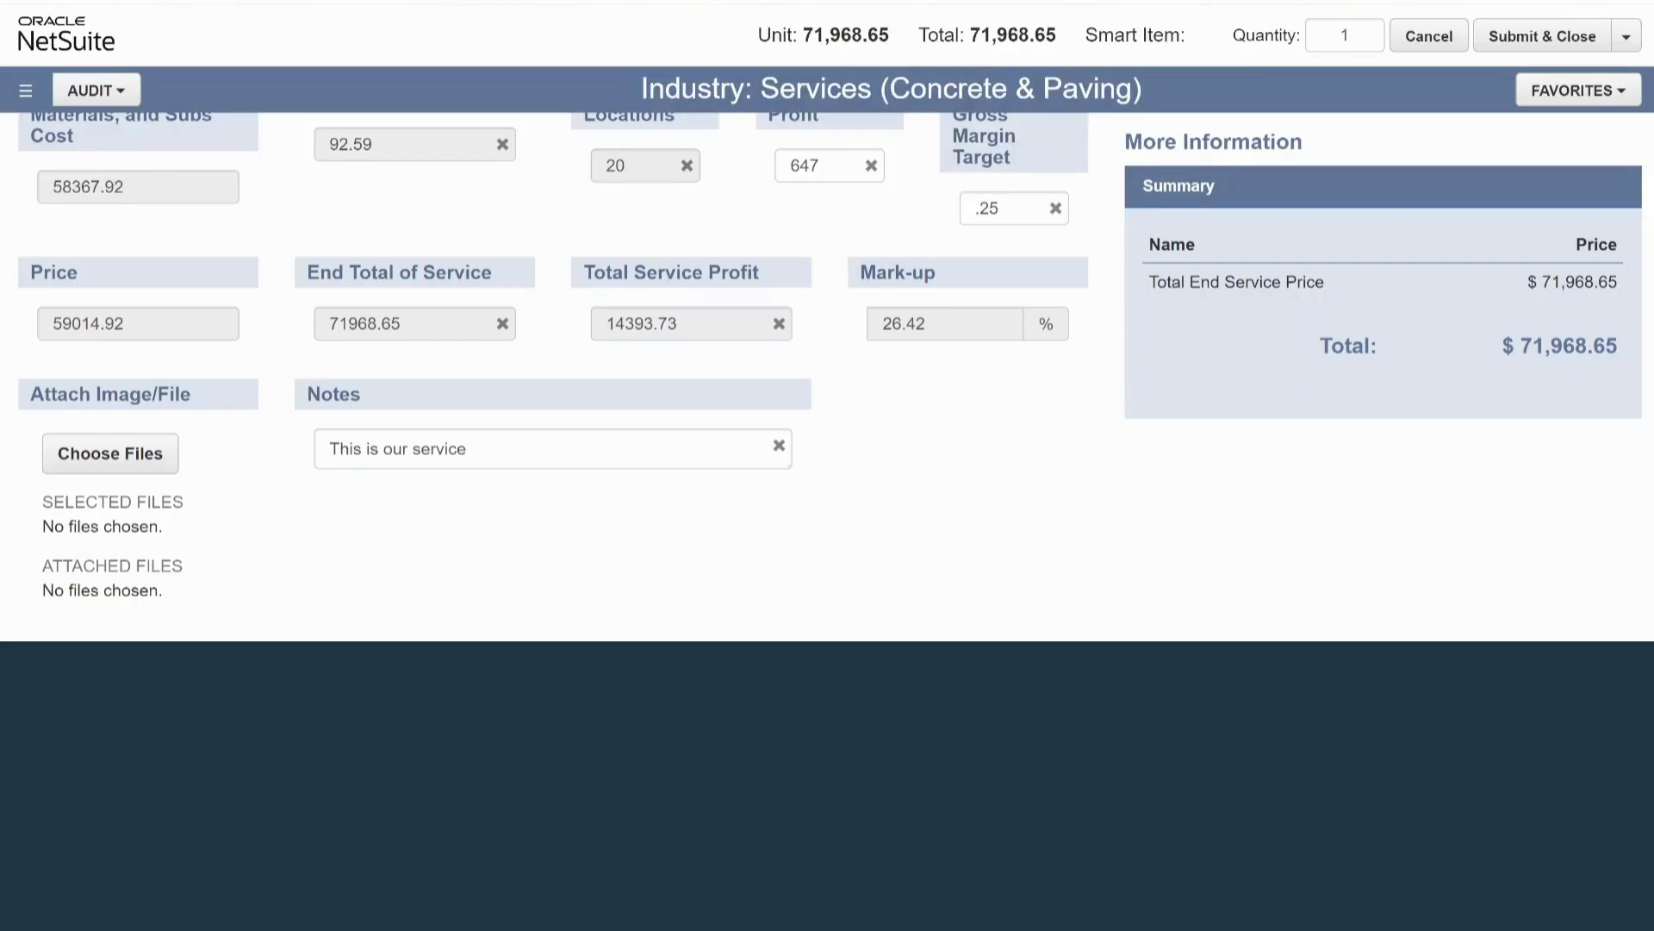
{"action": "double_click", "coordinate": [1568, 346]}
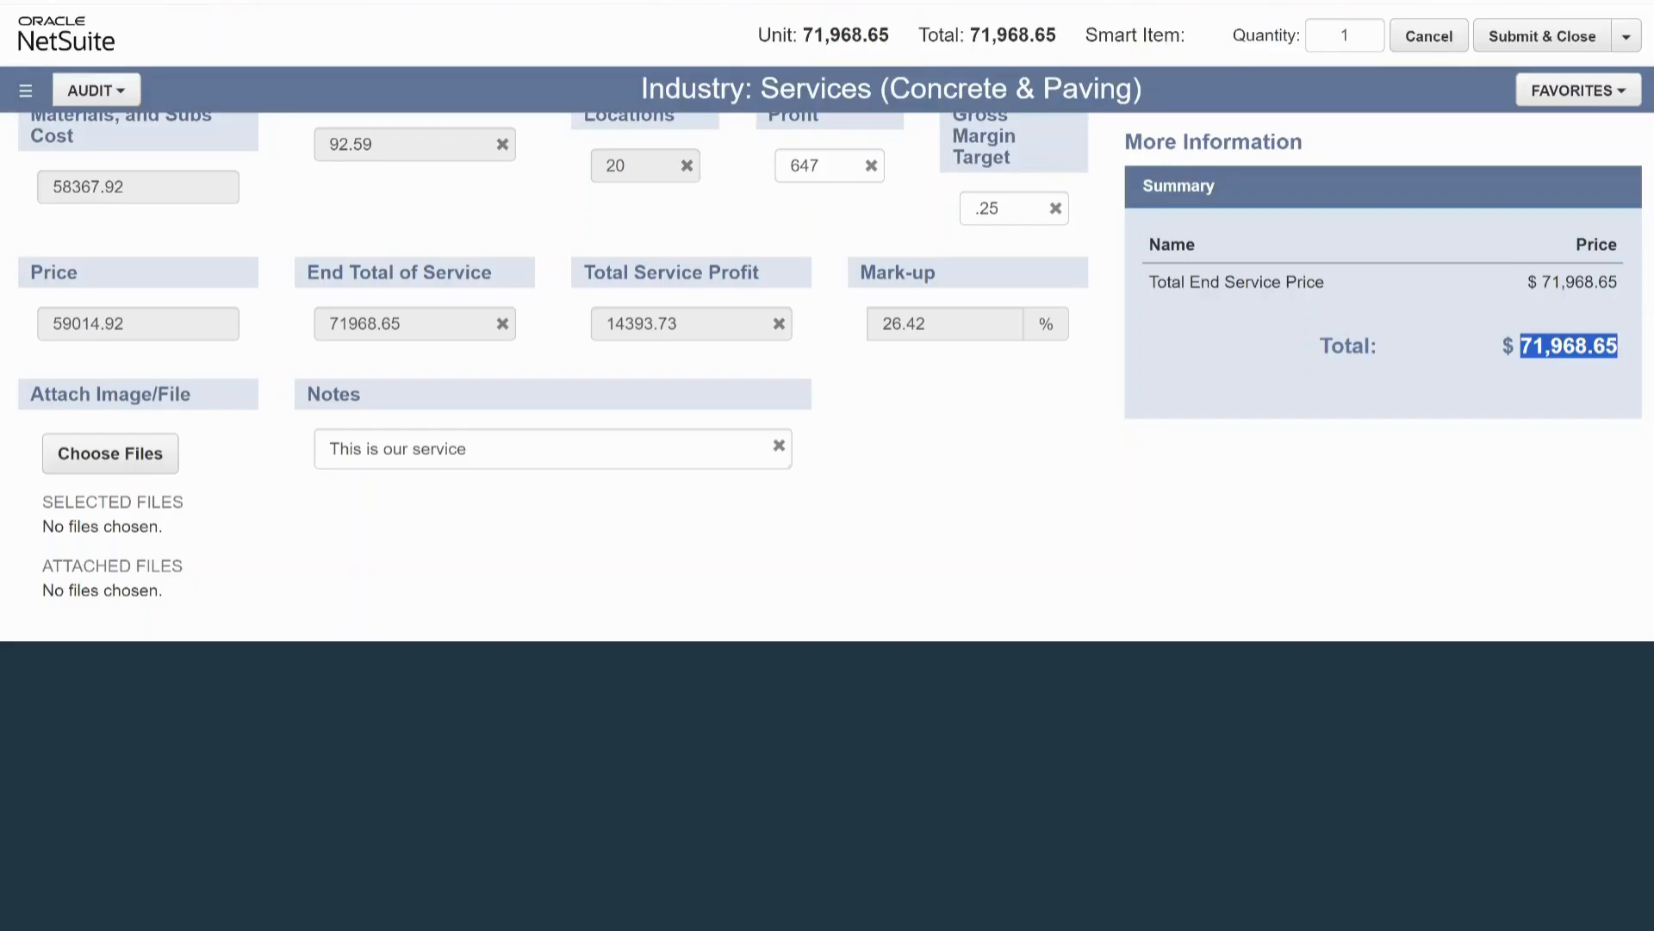
Review the service notes and recheck the Grading, Equipment and Labor - Crew tables against the final pricing fields.
{"action": "scroll", "coordinate": [553, 354], "scroll_direction": "down", "scroll_amount": 1}
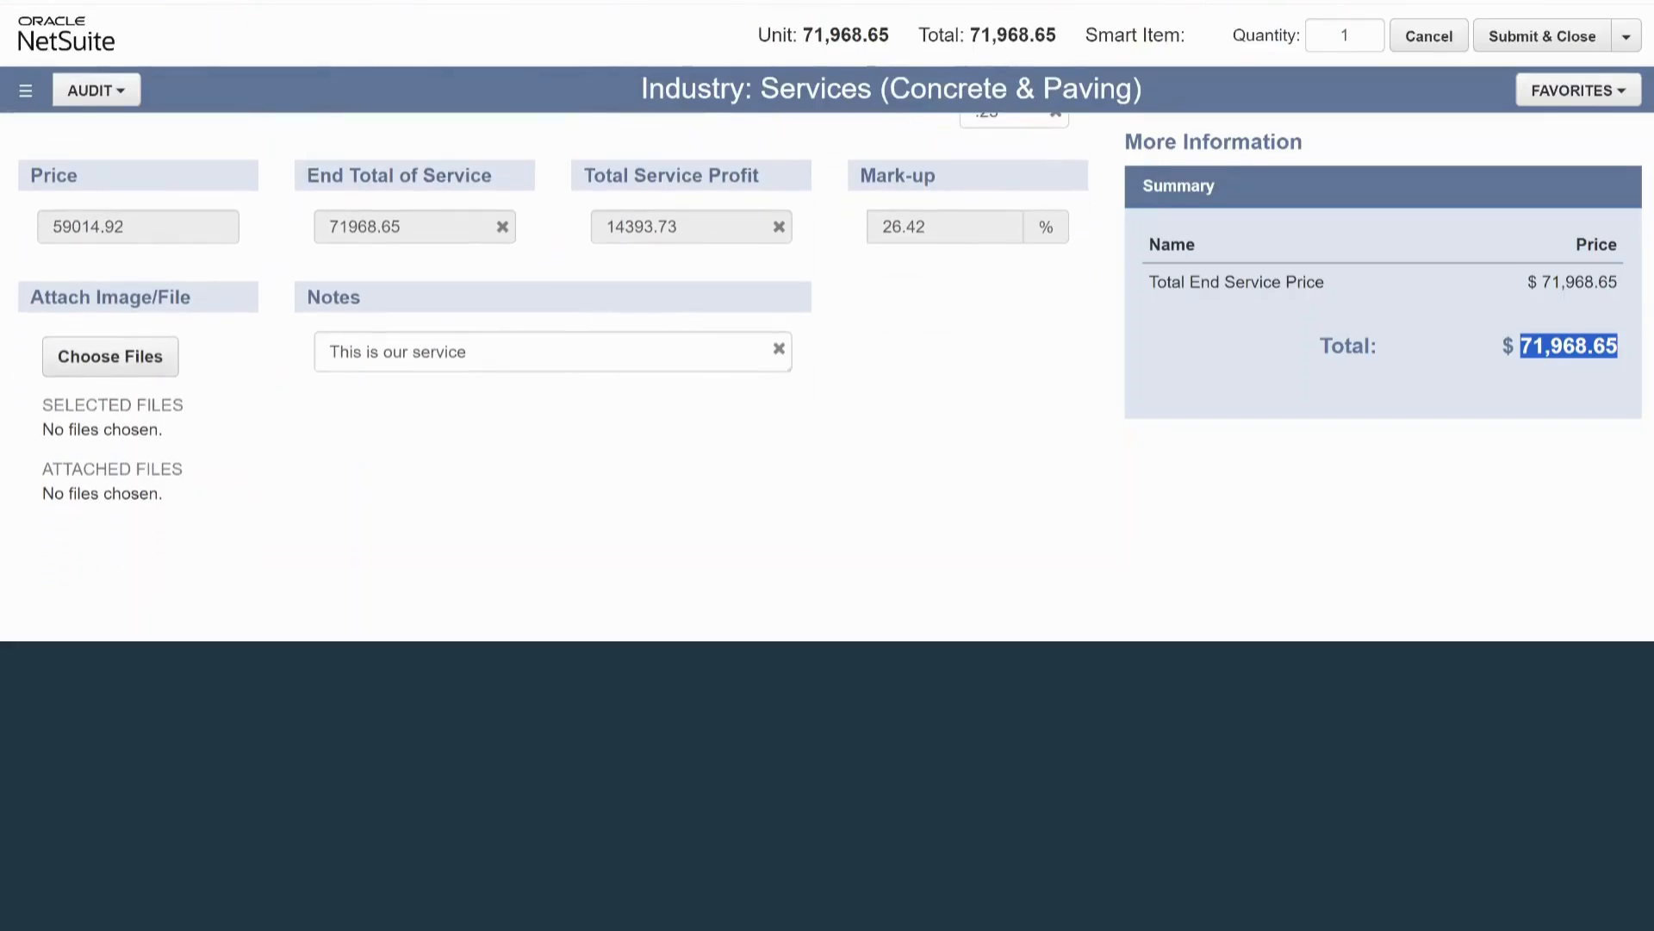
{"action": "scroll", "coordinate": [553, 354], "scroll_direction": "up", "scroll_amount": 5}
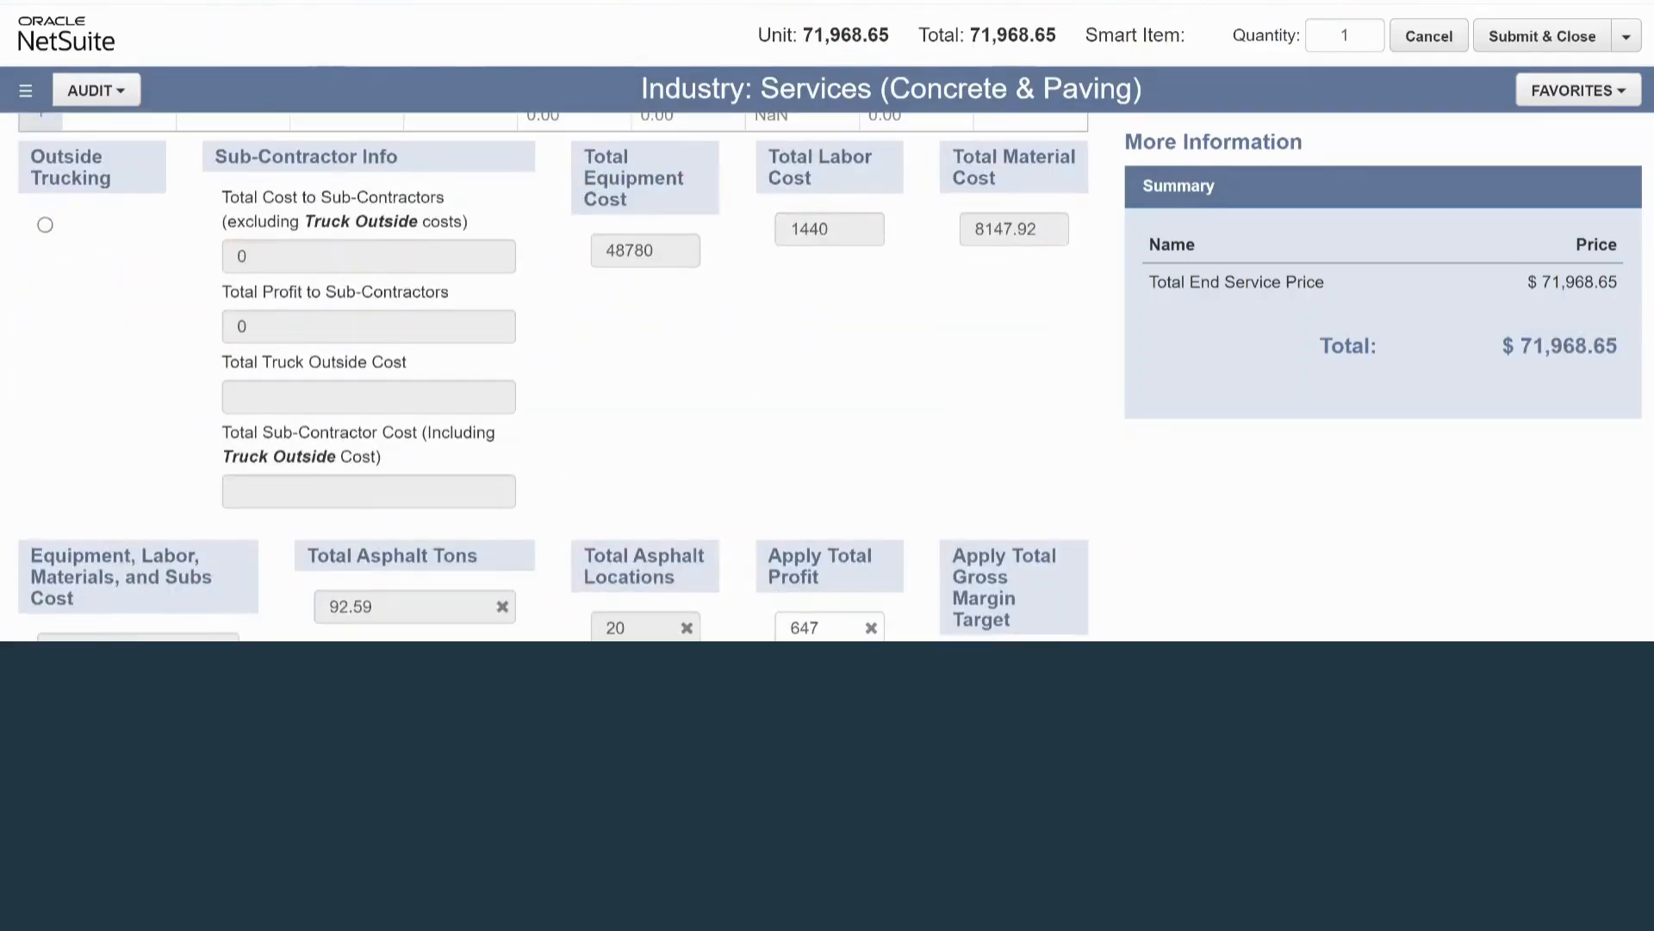
{"action": "scroll", "coordinate": [554, 375], "scroll_direction": "down", "scroll_amount": 5}
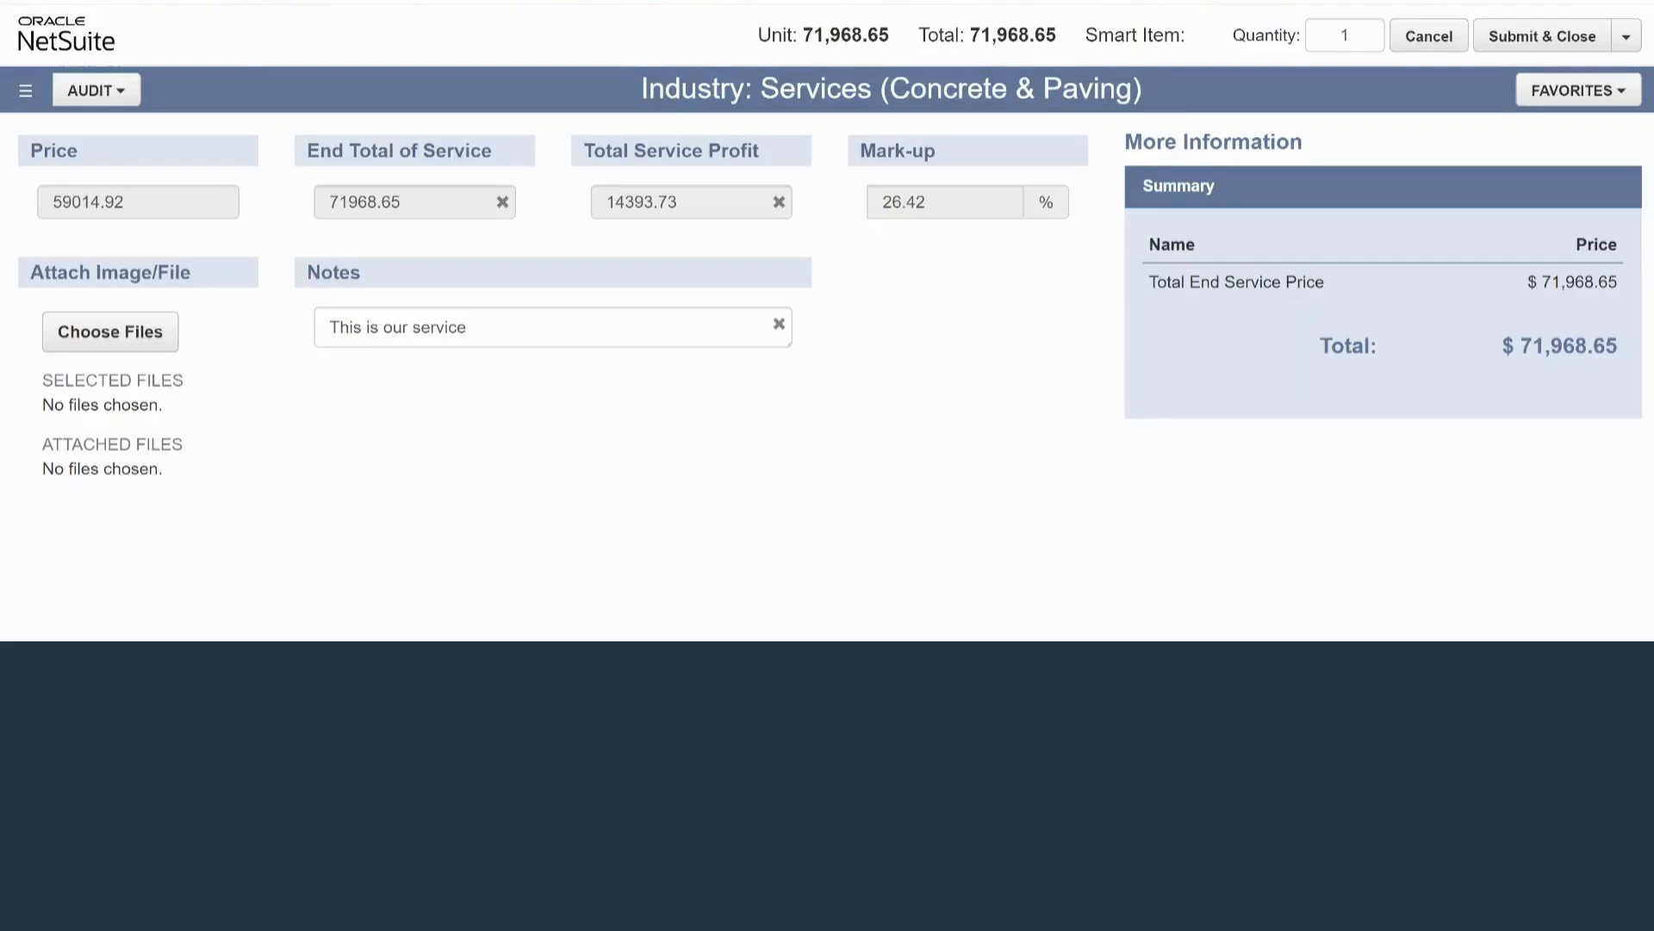
{"action": "double_click", "coordinate": [439, 327]}
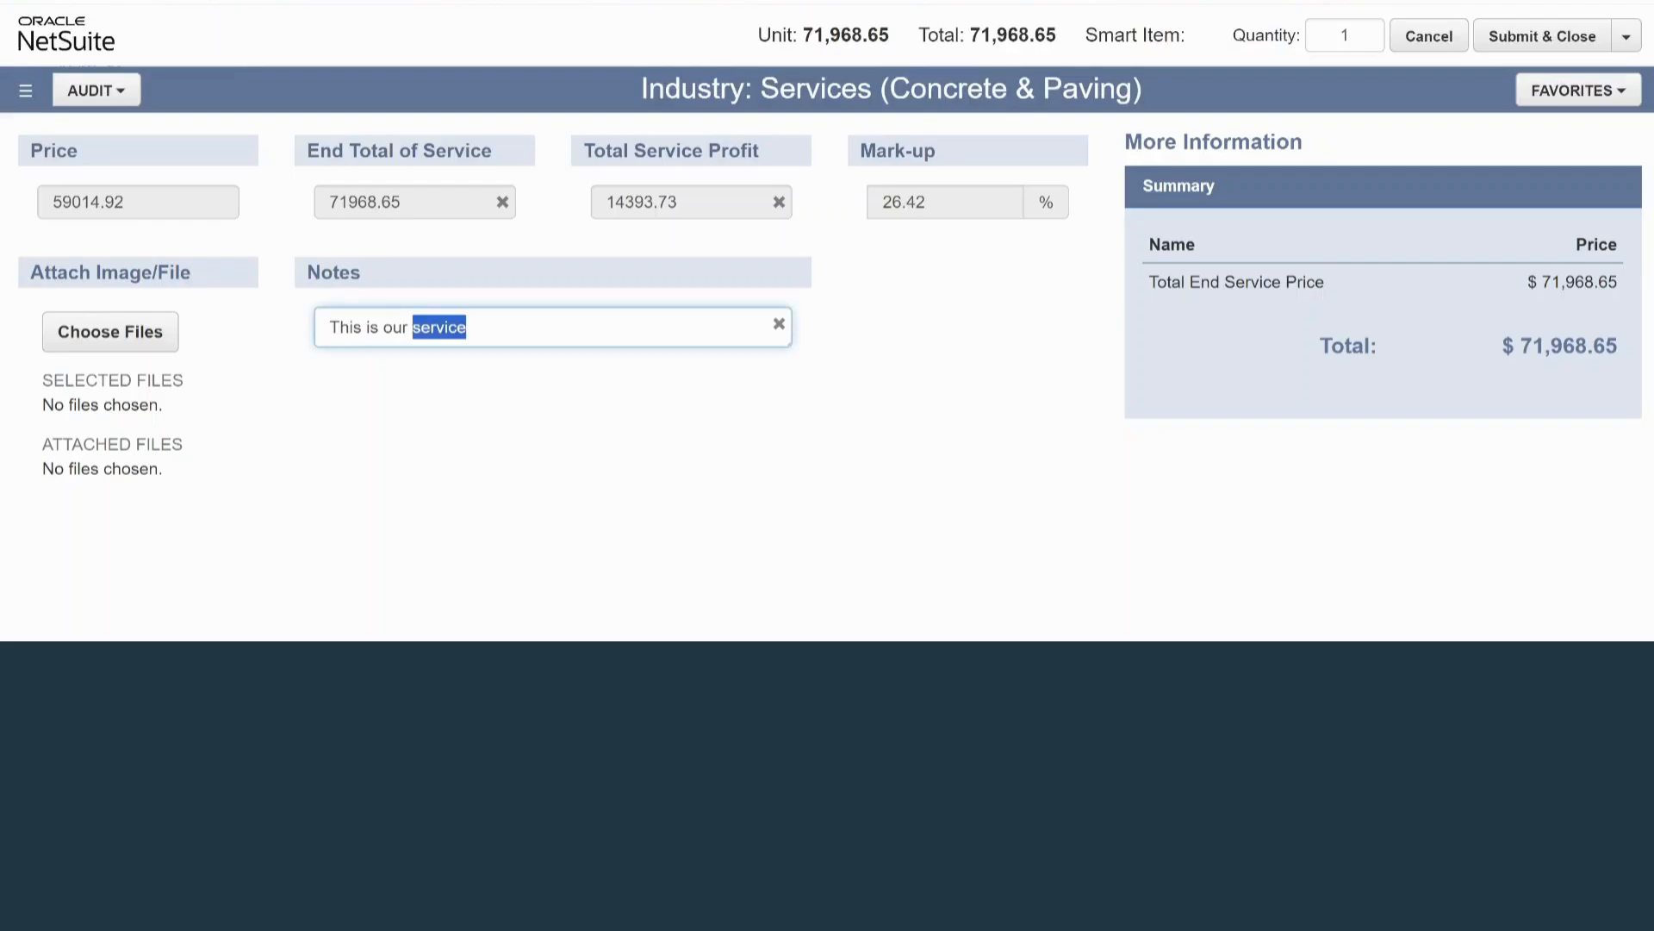
{"action": "left_click", "coordinate": [551, 448]}
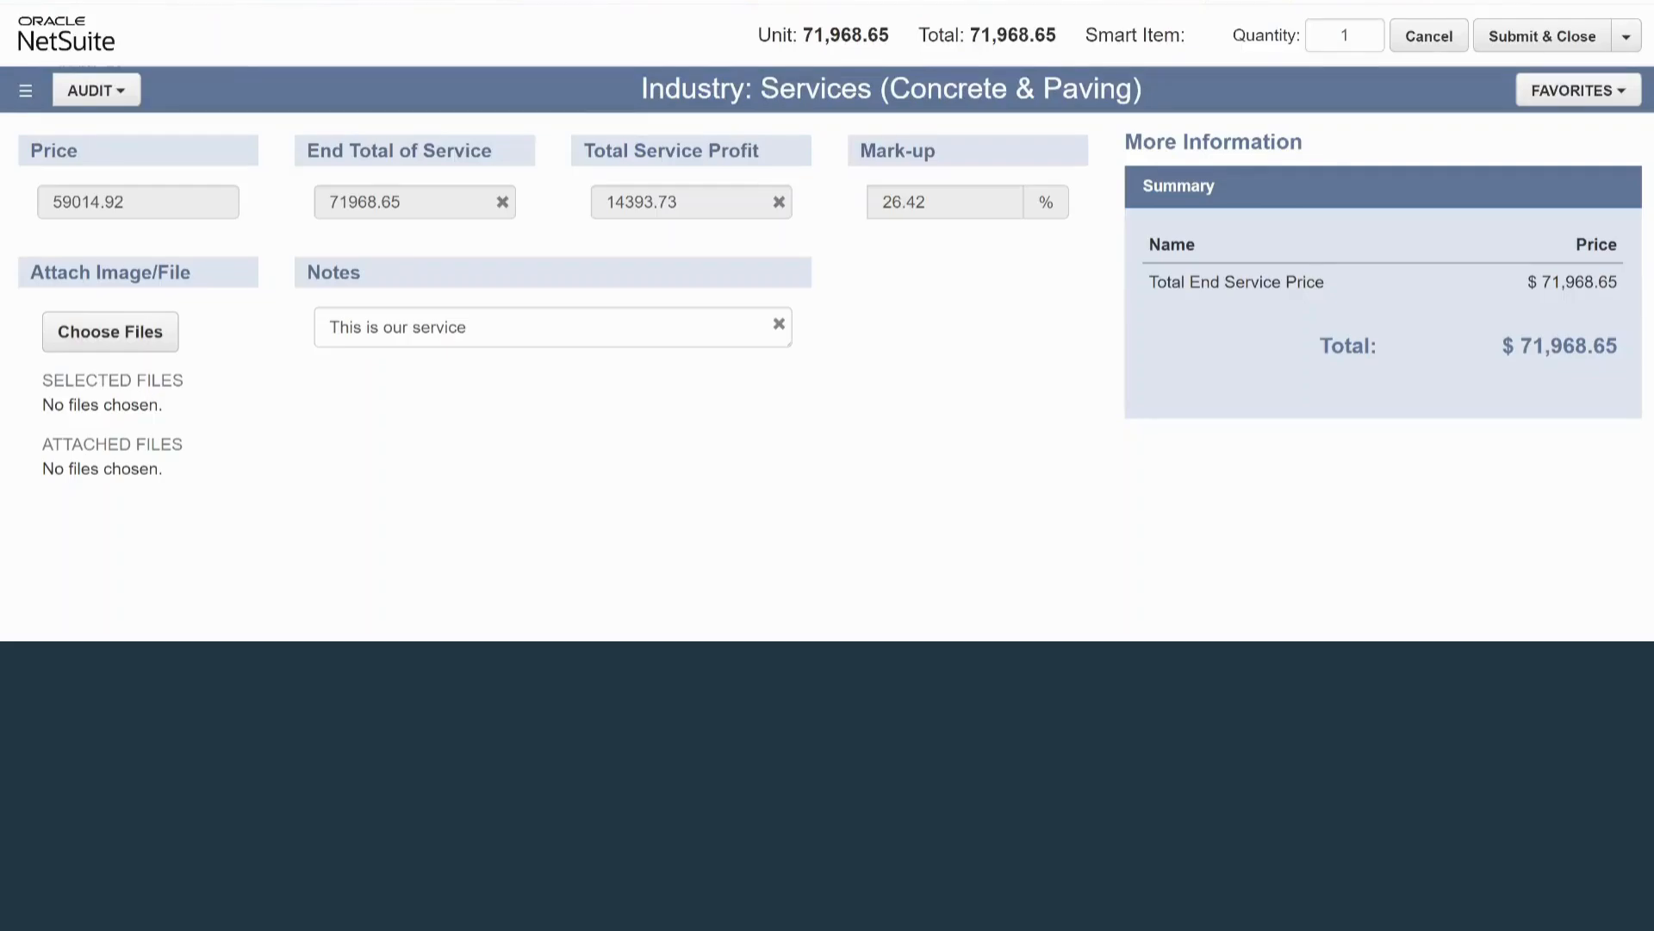
{"action": "scroll", "coordinate": [553, 377], "scroll_direction": "up", "scroll_amount": 12}
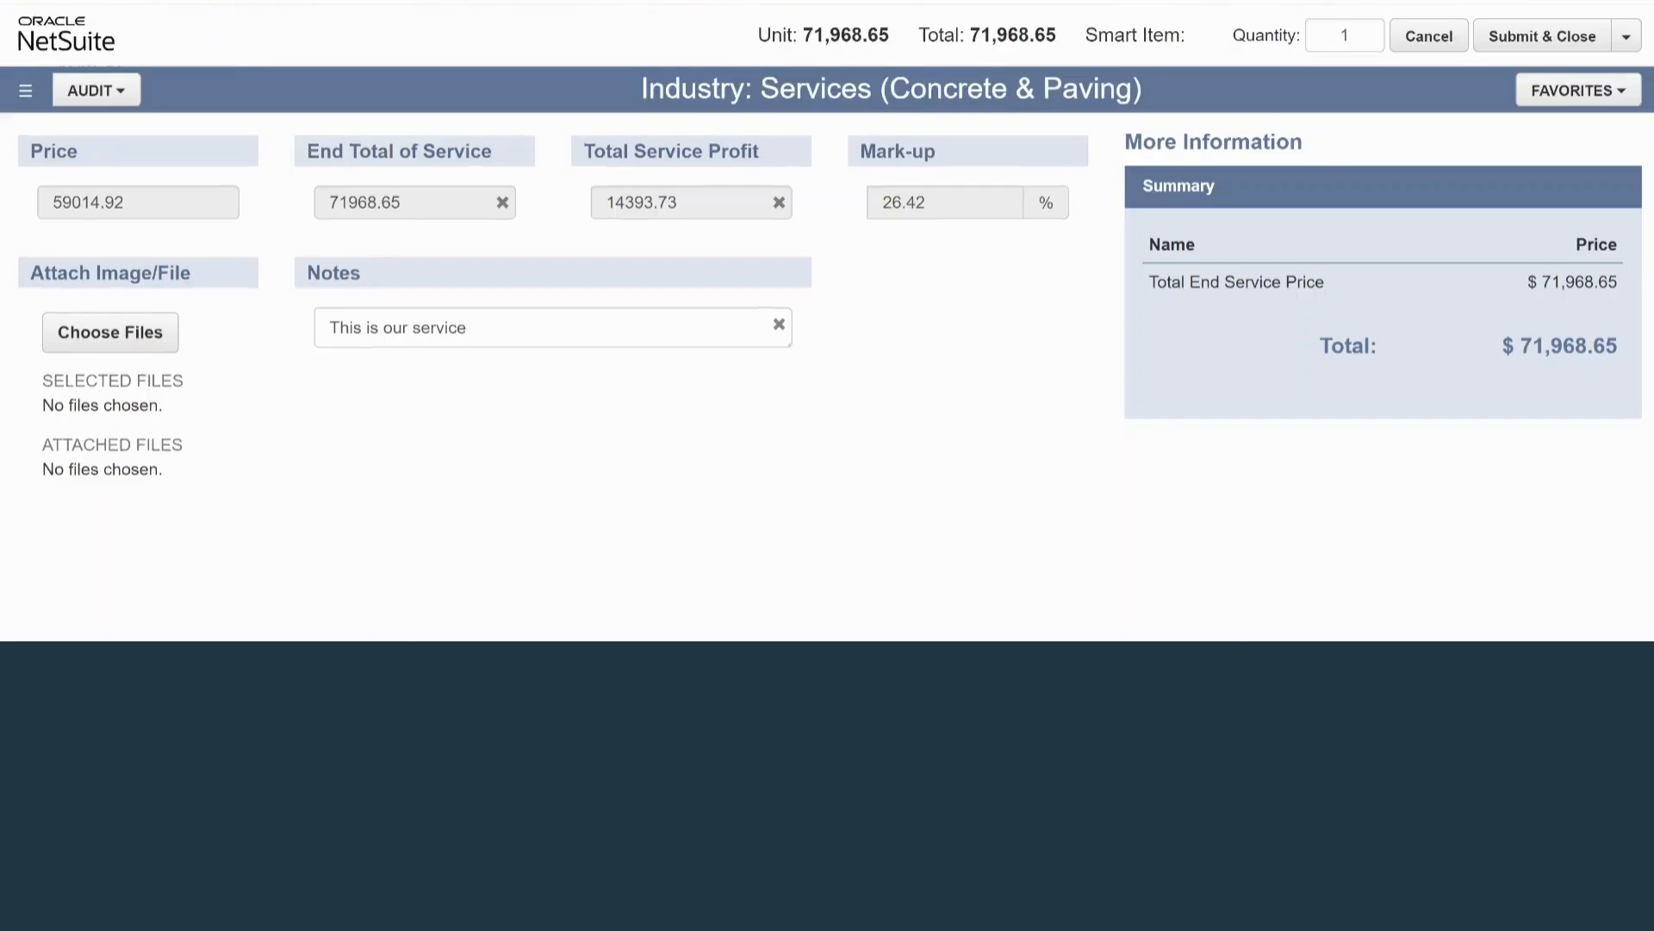
{"action": "scroll", "coordinate": [554, 376], "scroll_direction": "up", "scroll_amount": 10}
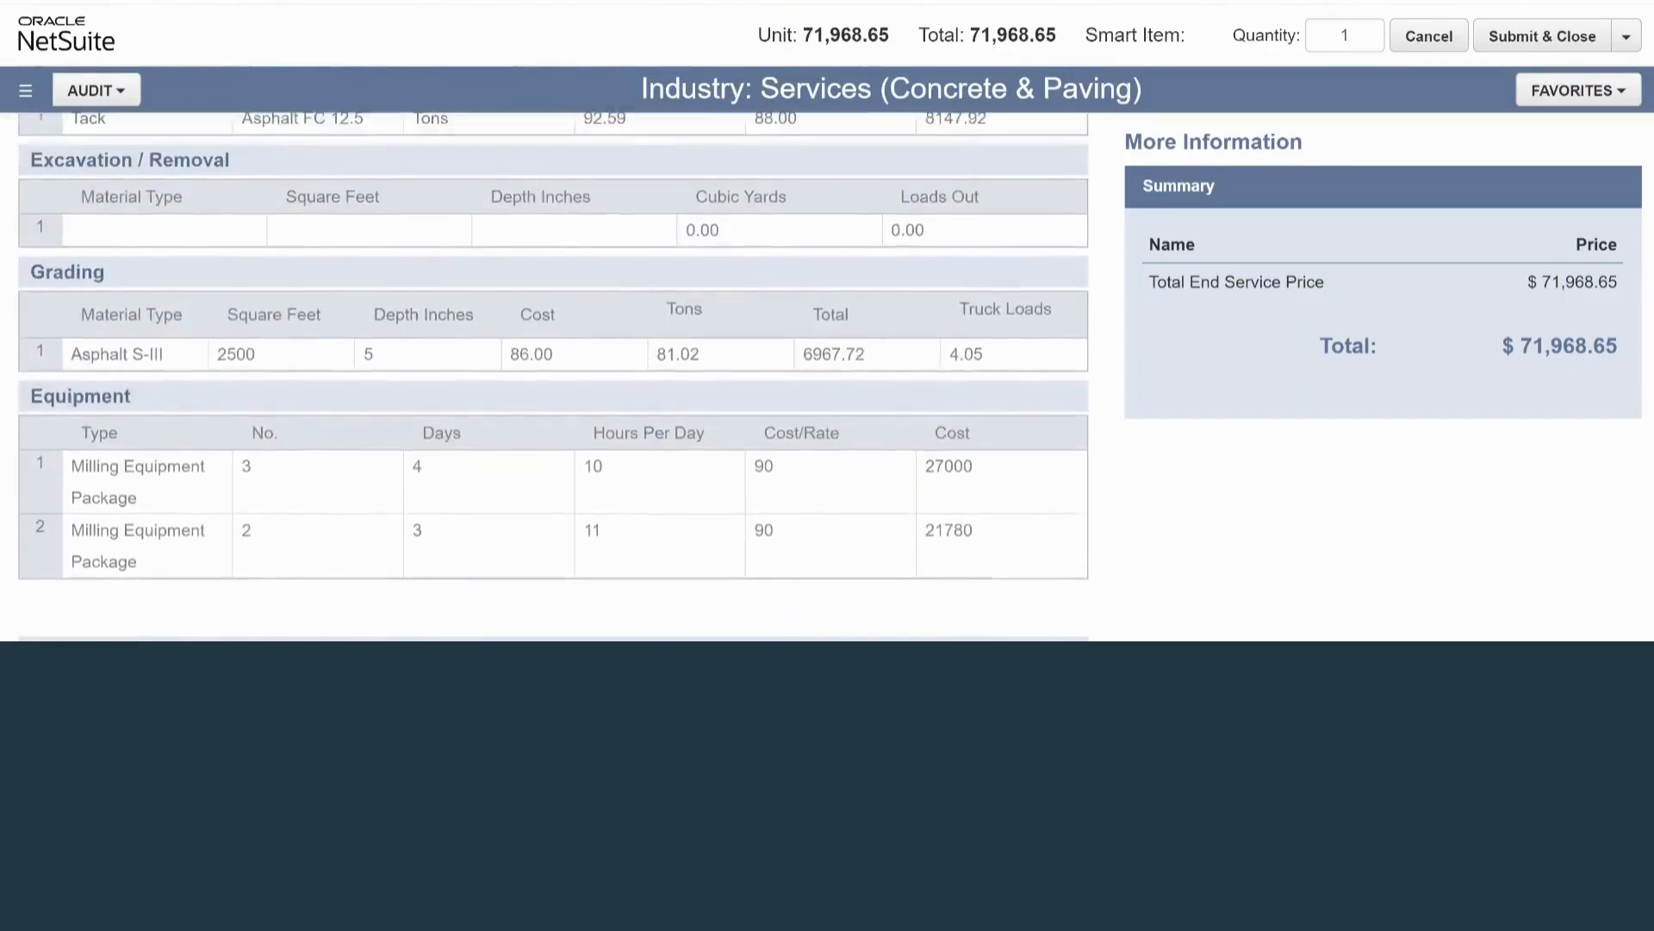
{"action": "scroll", "coordinate": [554, 376], "scroll_direction": "down", "scroll_amount": 12}
{"action": "scroll", "coordinate": [553, 377], "scroll_direction": "up", "scroll_amount": 5}
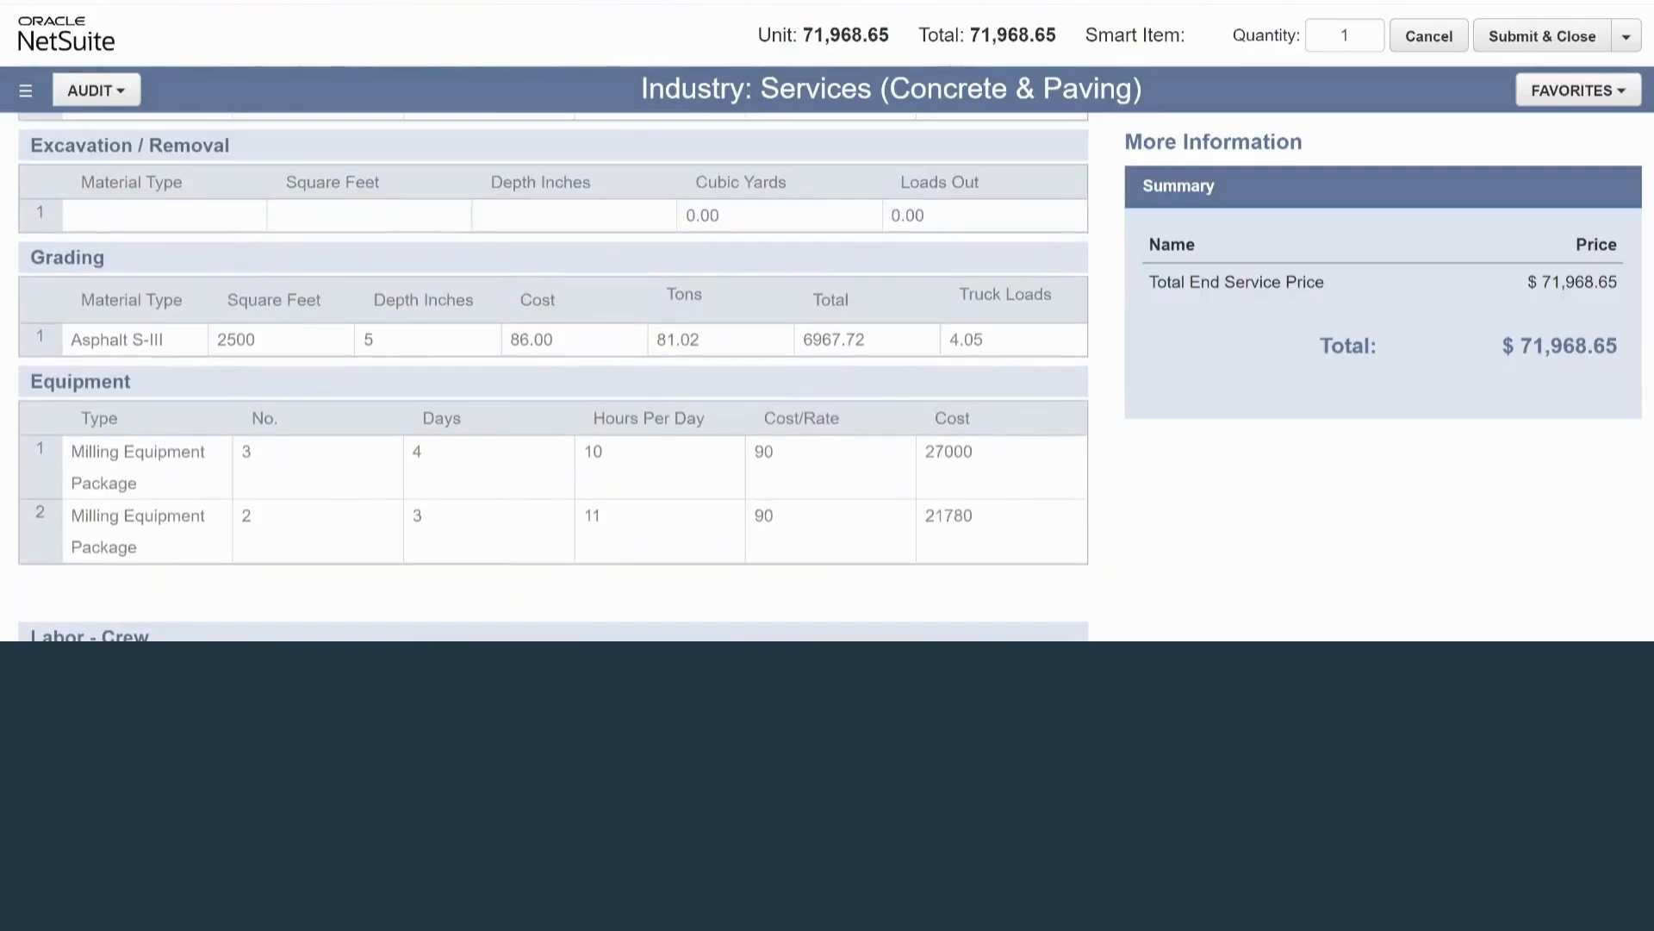
{"action": "scroll", "coordinate": [553, 376], "scroll_direction": "down", "scroll_amount": 5}
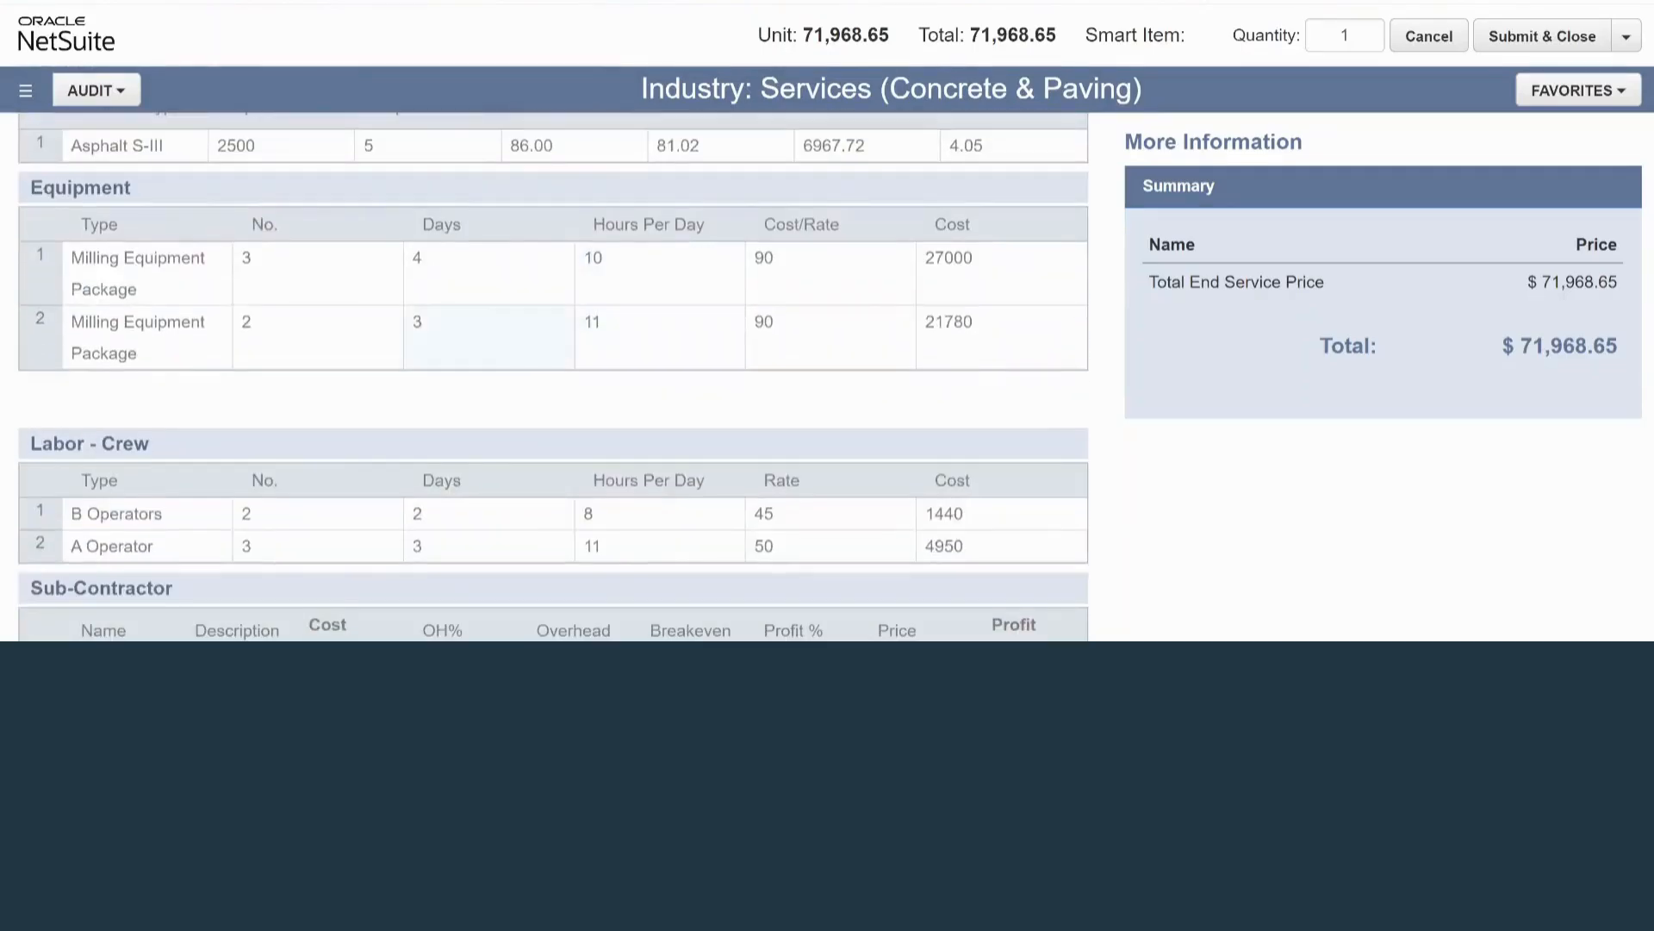
{"action": "scroll", "coordinate": [553, 377], "scroll_direction": "down", "scroll_amount": 8}
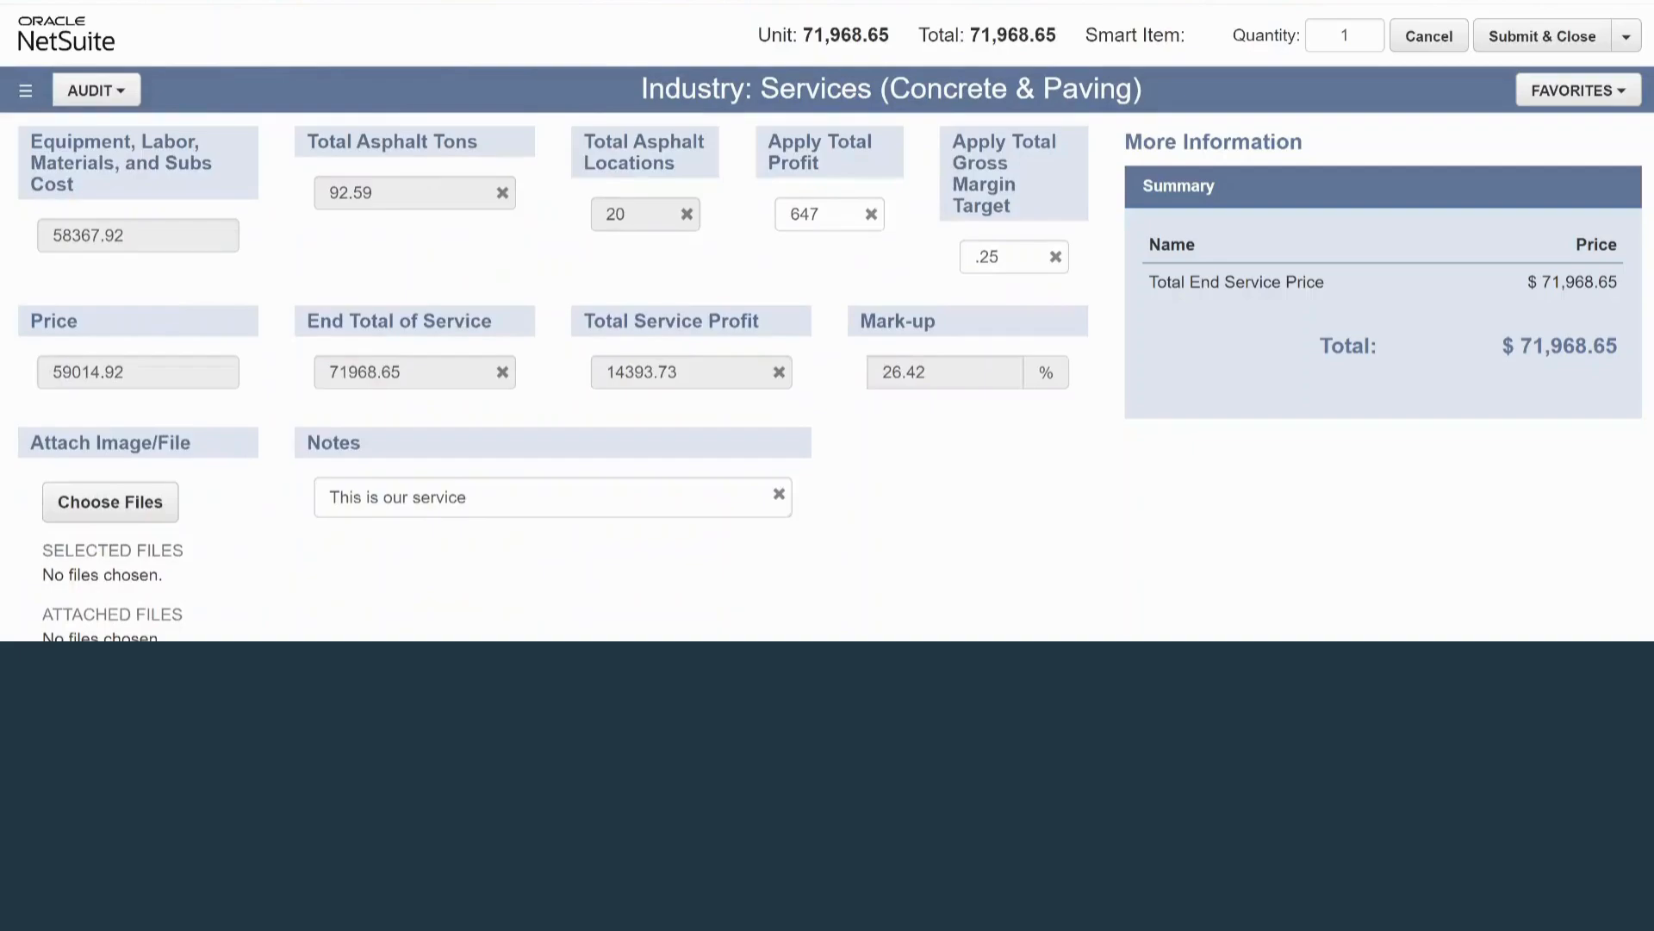
{"action": "scroll", "coordinate": [553, 377], "scroll_direction": "down", "scroll_amount": 2}
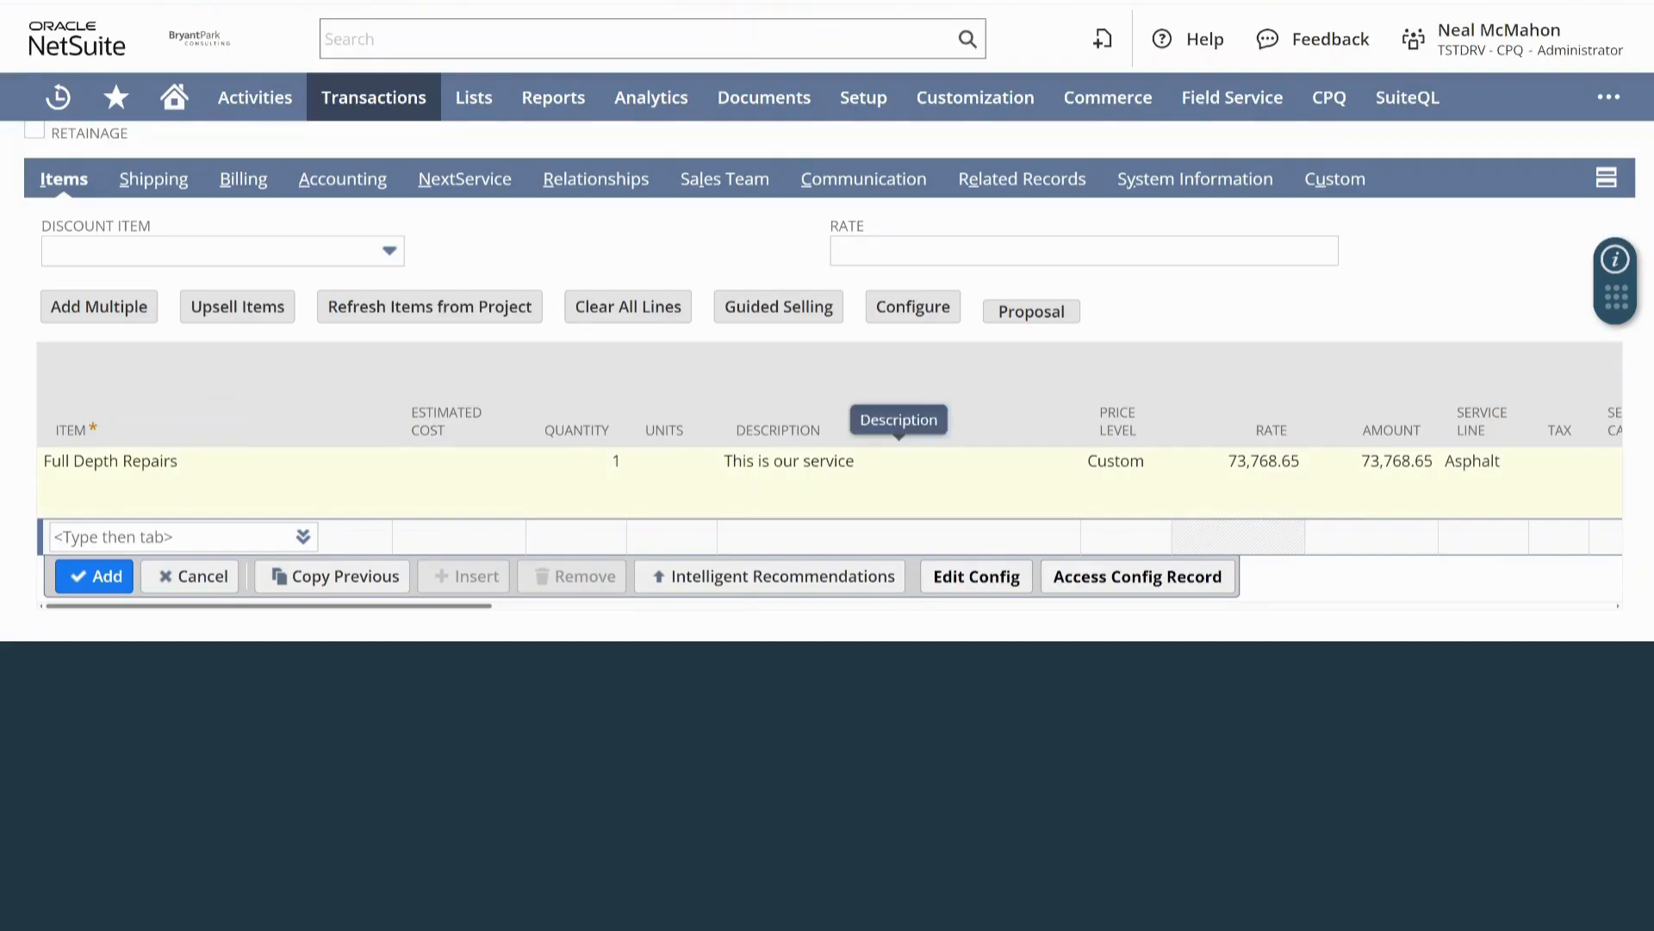
Check the description of the Full Depth Repairs line in the transaction's item list and close the line edit.
{"action": "left_click", "coordinate": [896, 466]}
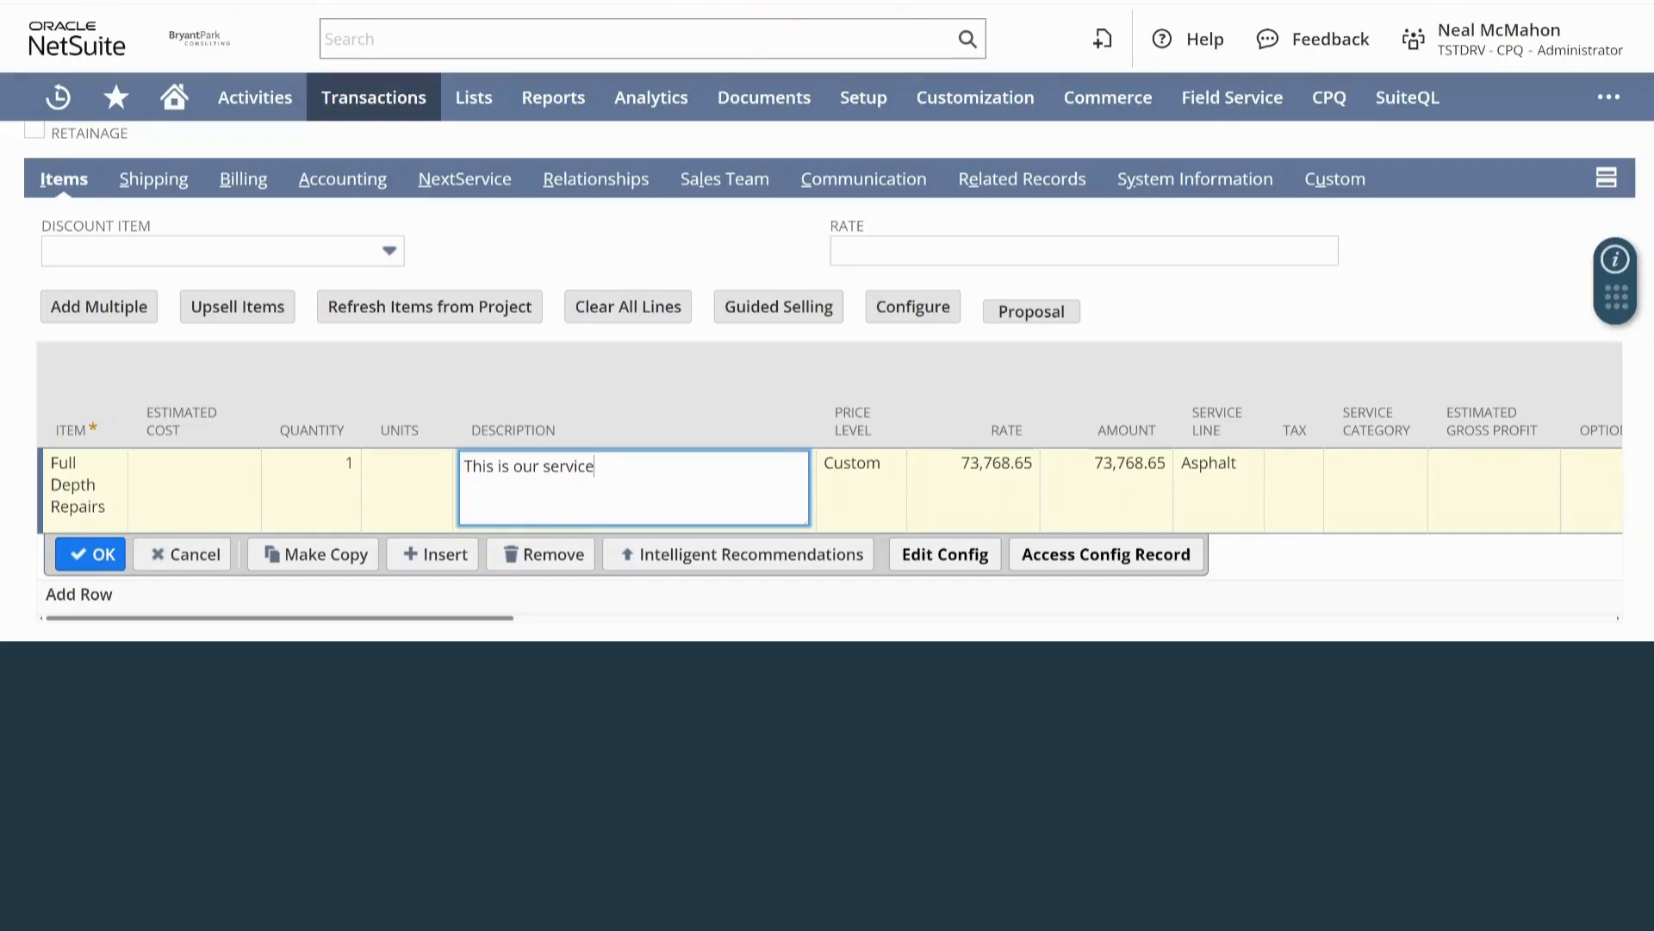
{"action": "left_click", "coordinate": [90, 554]}
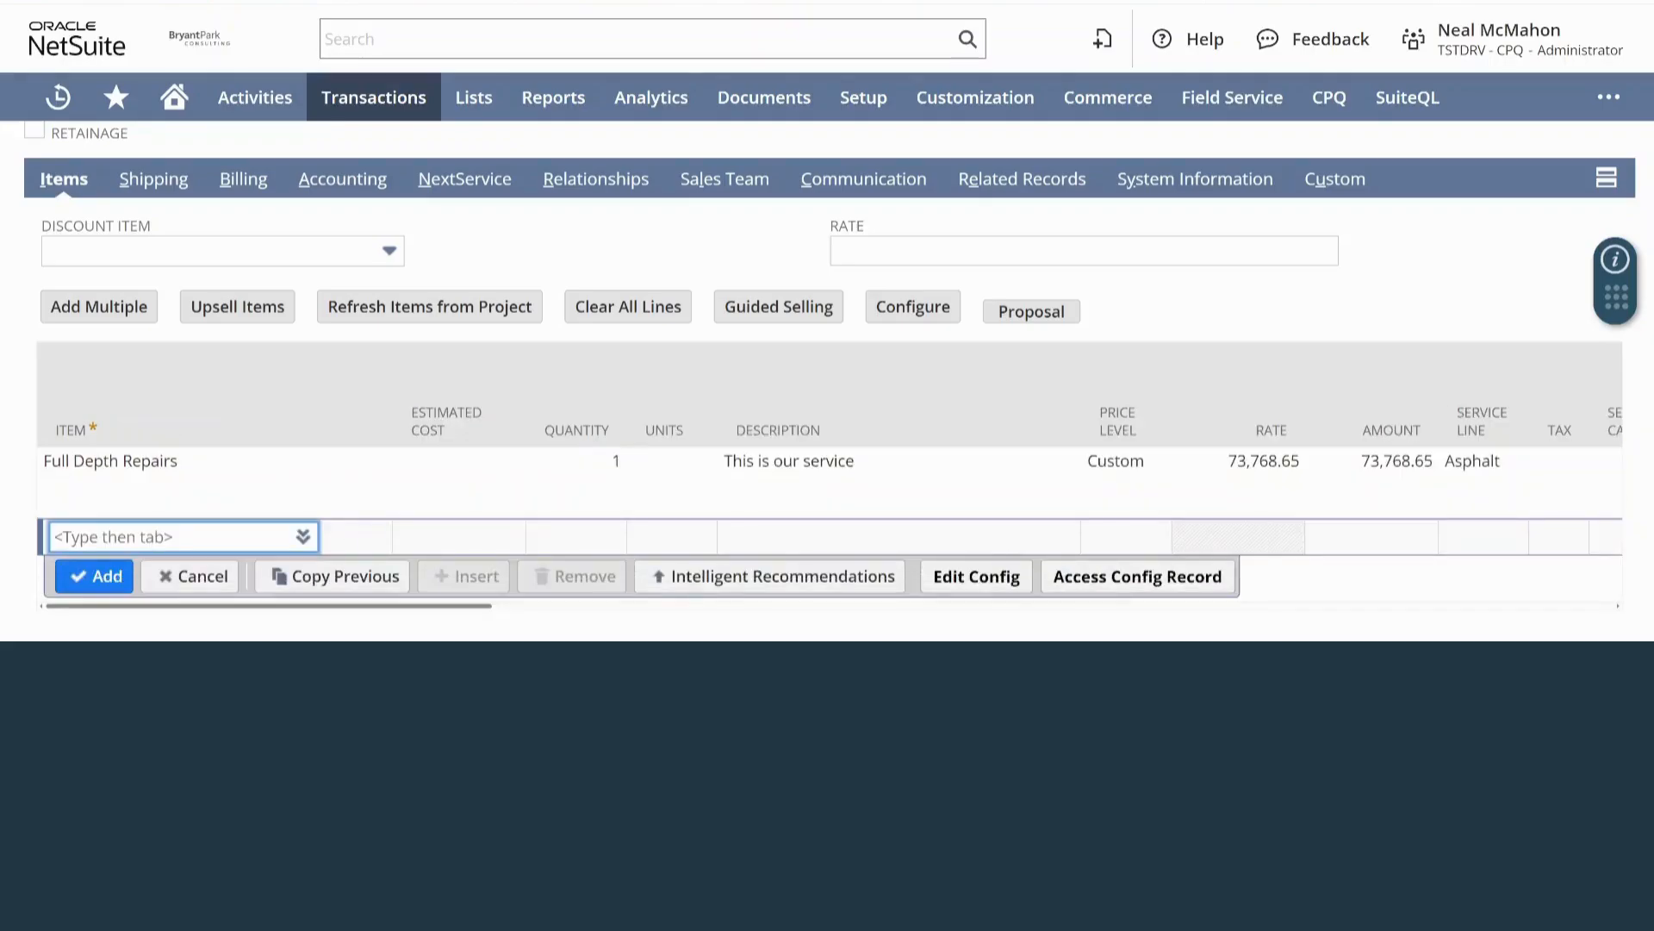